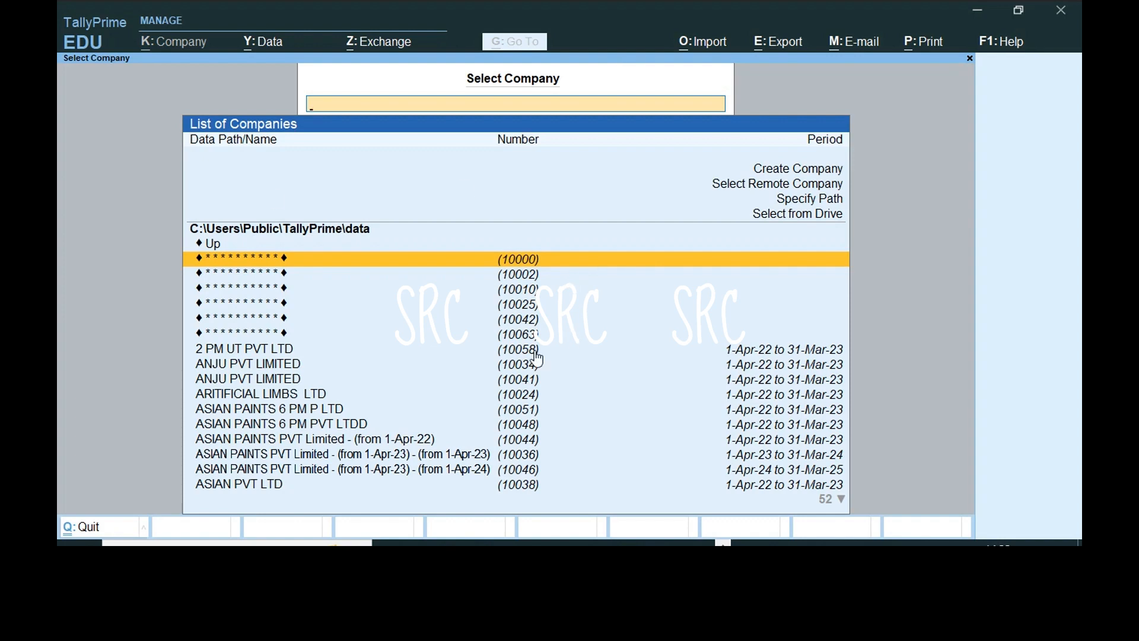
Open the company G Ltd - (from 1-Apr-23) from the list of companies.
type("gl")
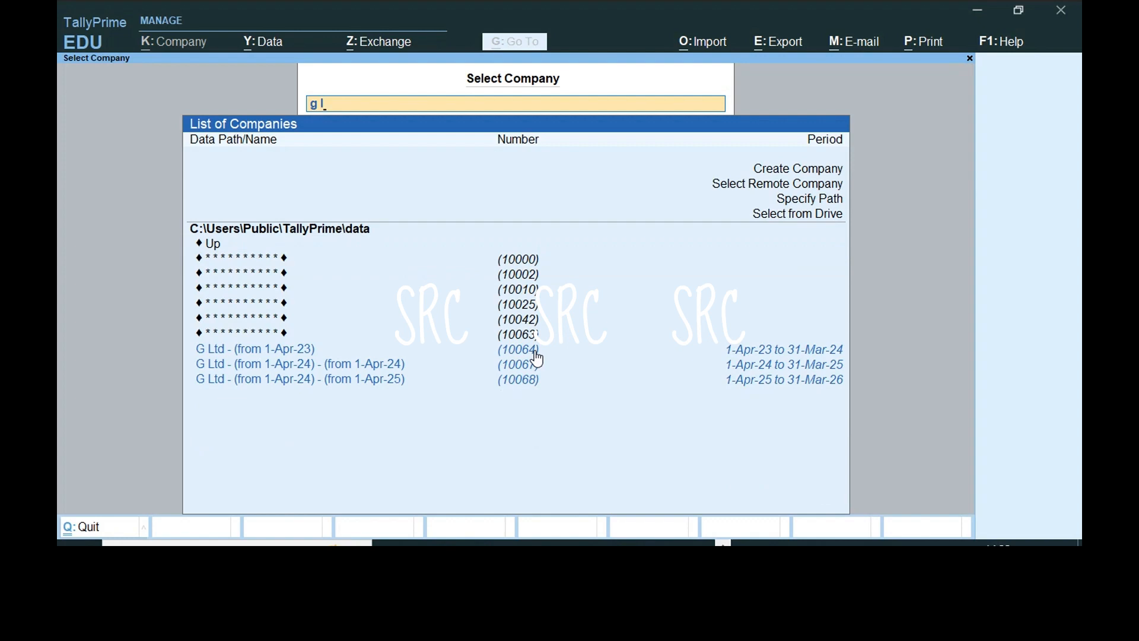
left_click(537, 356)
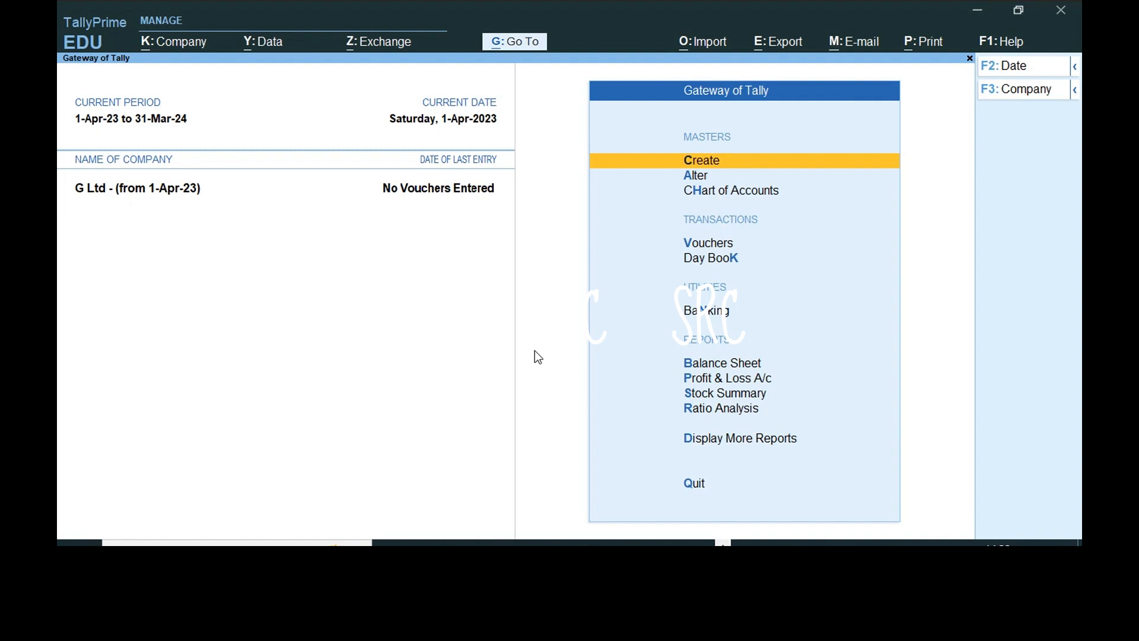
Look over the Masters options of the Gateway and view the list of masters that can be created.
key("Down")
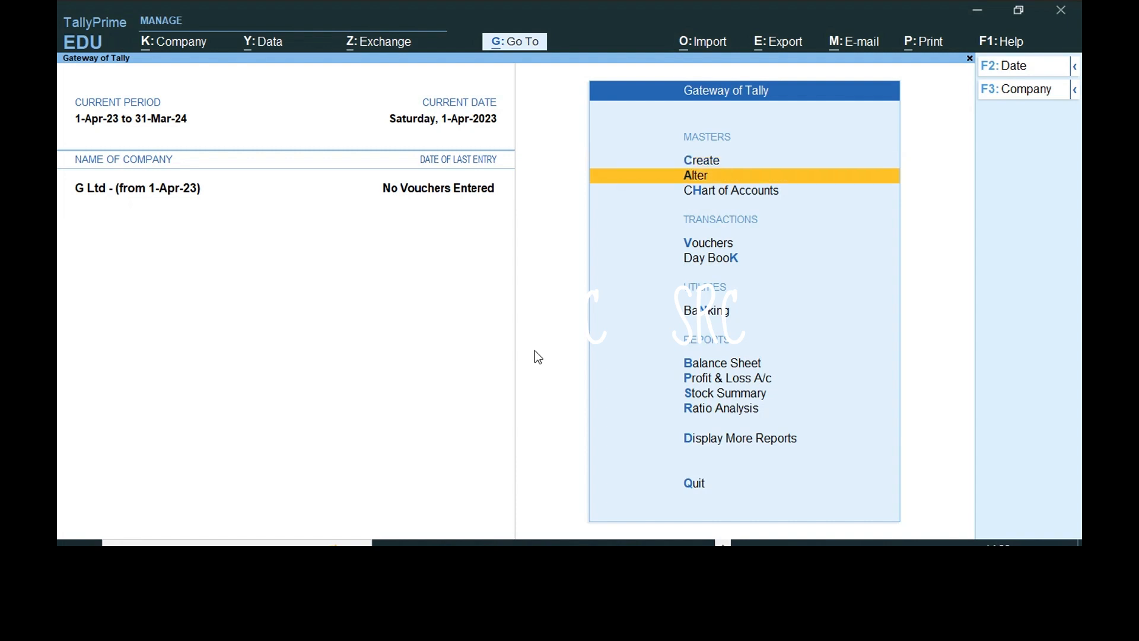
key("Down")
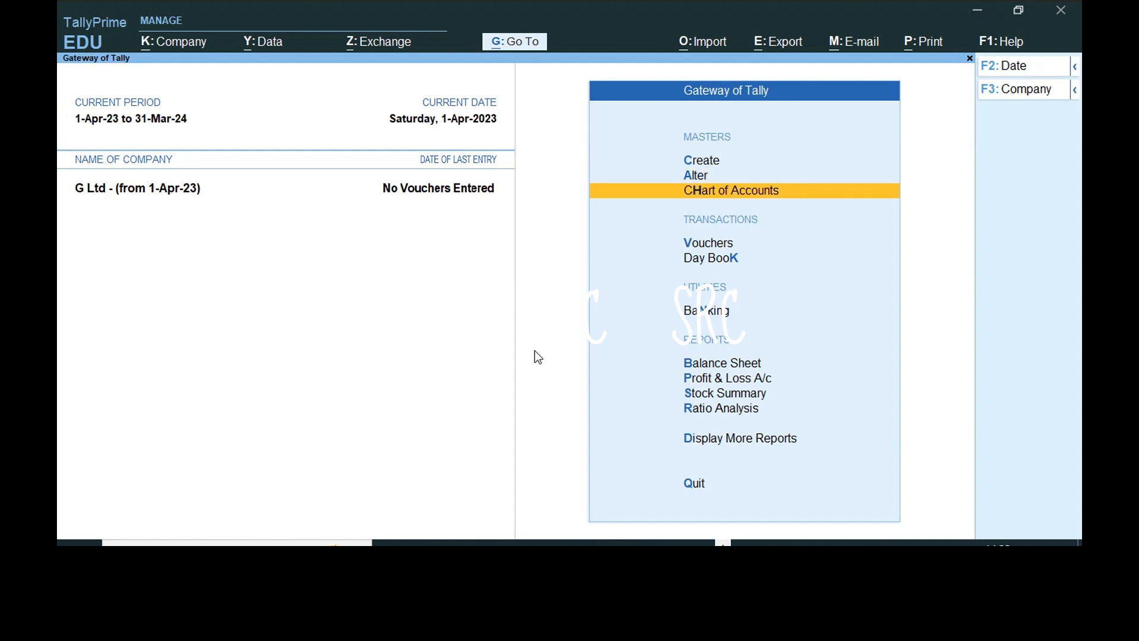
key("Down")
key("Up")
key("Up")
key("Up")
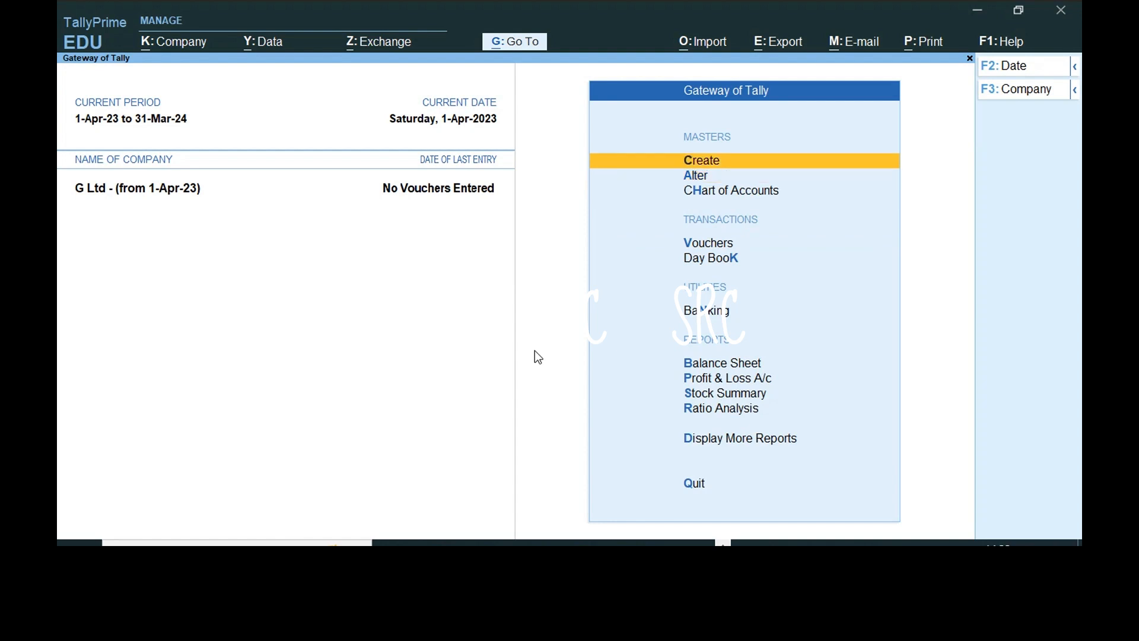
key("Down")
key("Down")
key("Up")
key("Up")
key("Return")
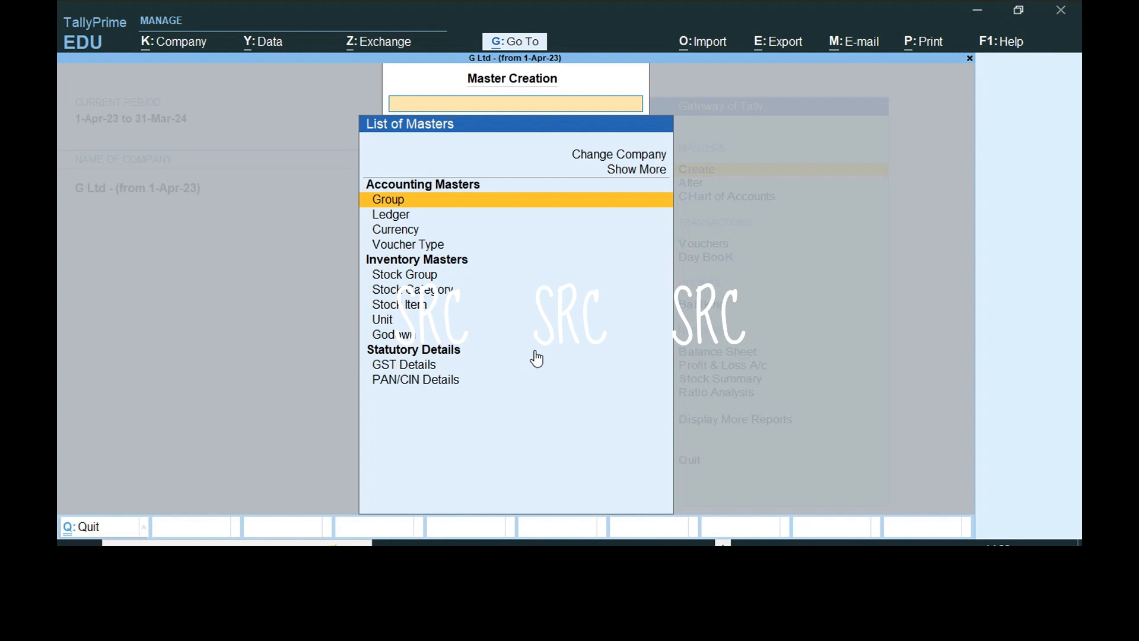
key("Escape")
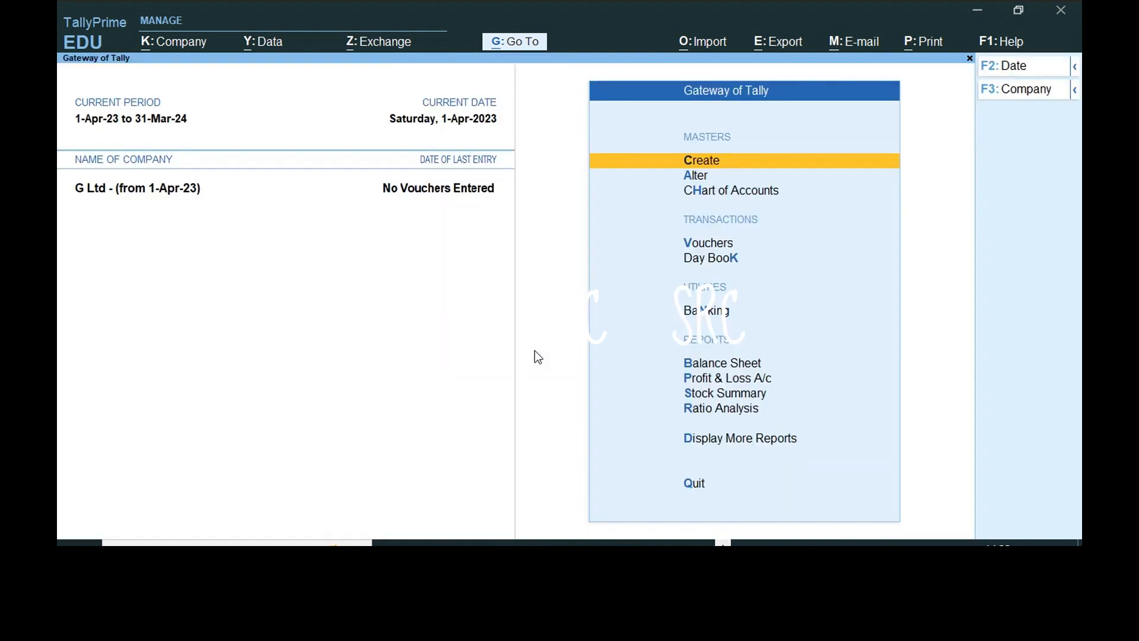
key("Down")
key("Down")
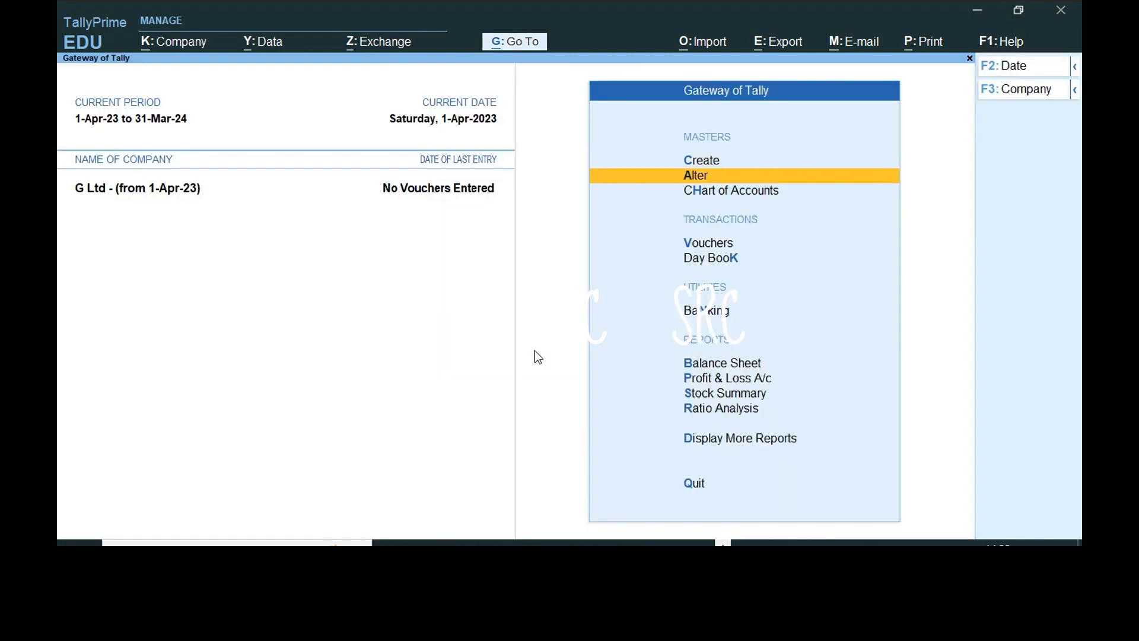
key("Up")
key("Up")
key("Down")
key("Down")
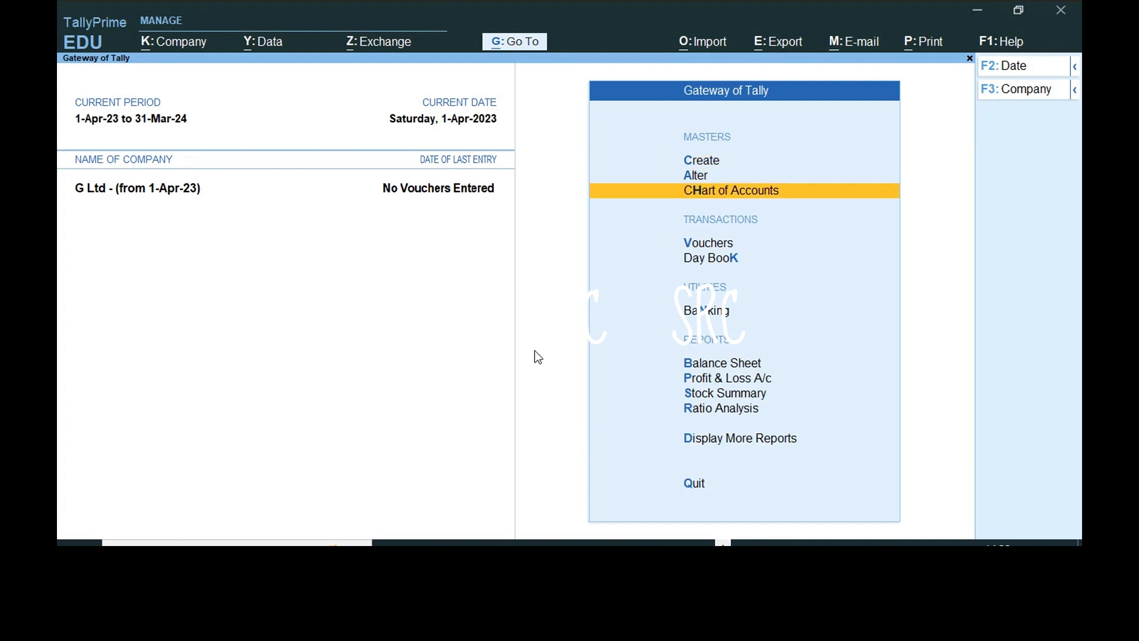
key("Up")
key("Up")
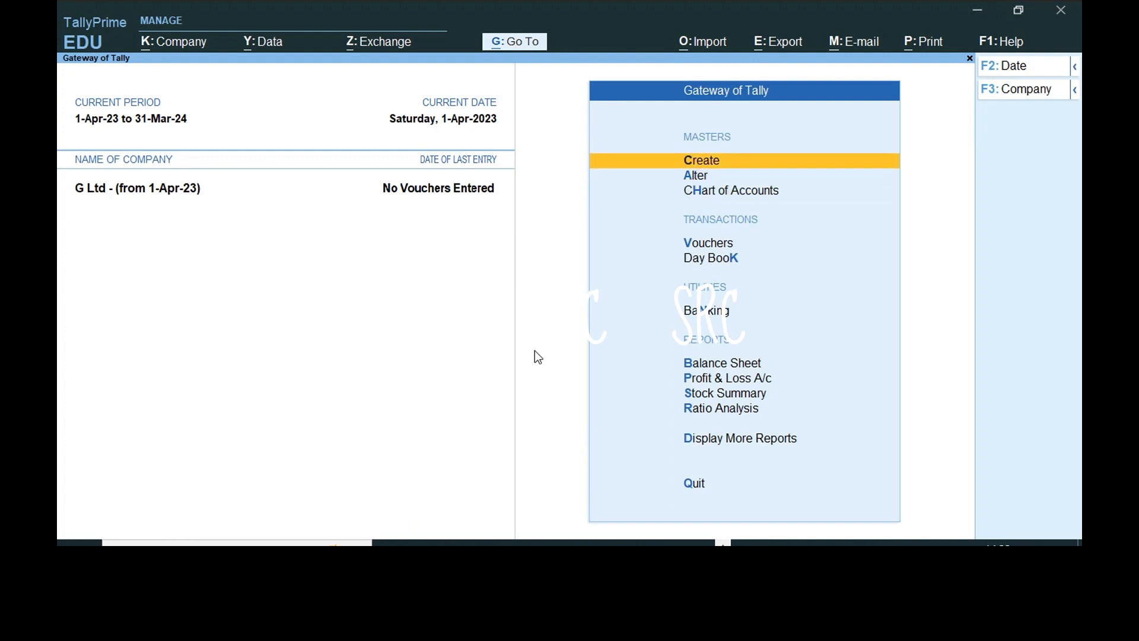
key("Down")
key("Down")
key("Down")
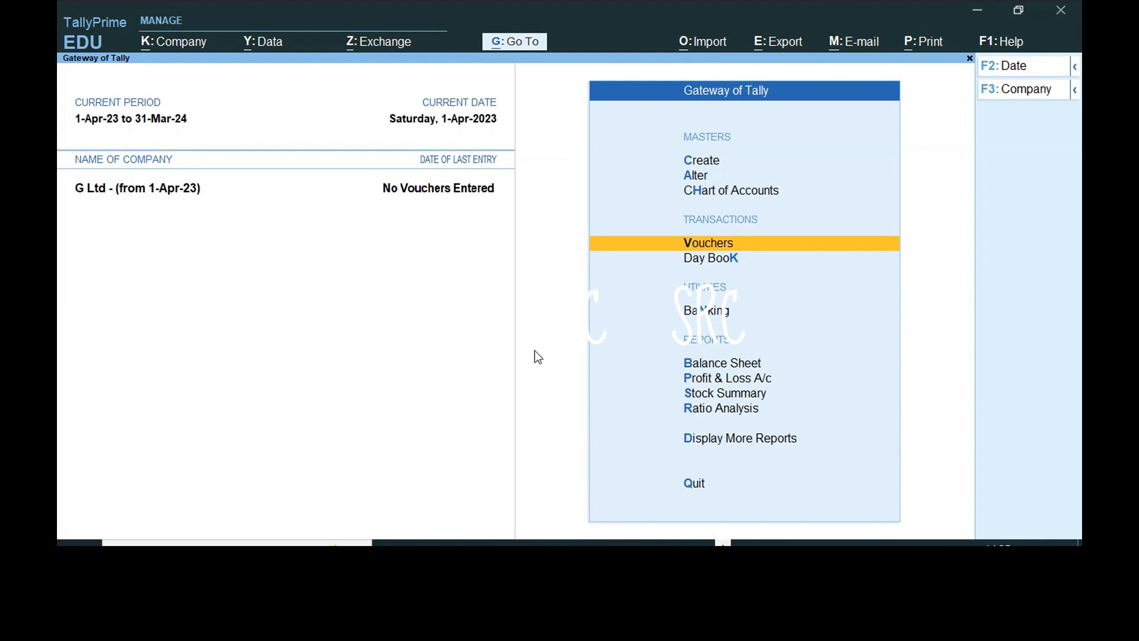
Switch to the Book1 workbook in Microsoft Excel.
key("alt+Tab")
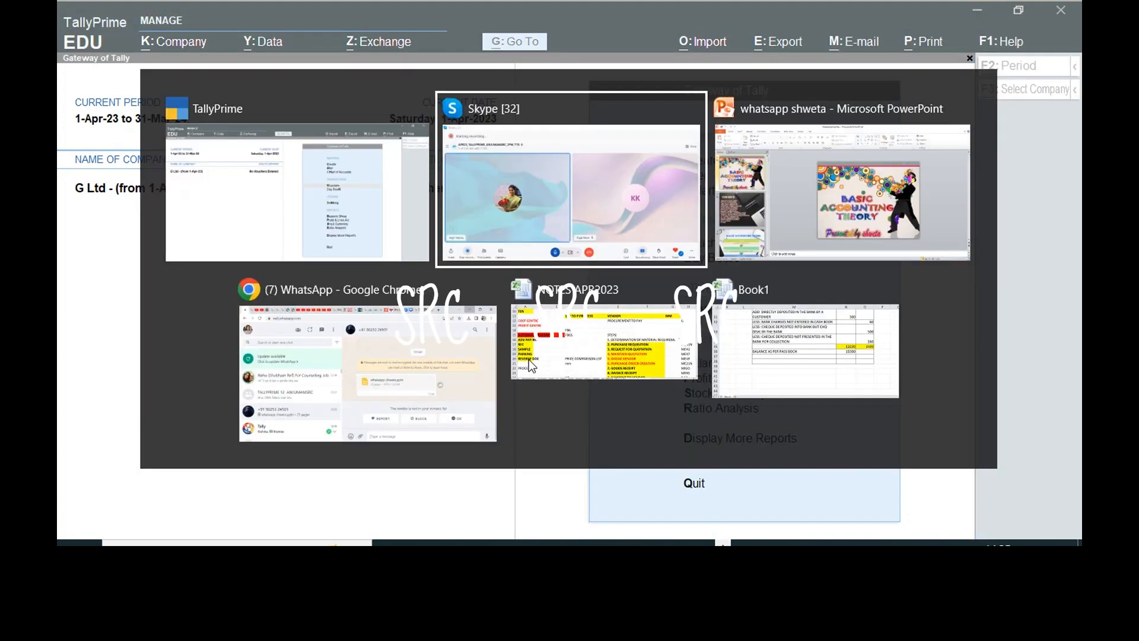
key("alt+Tab")
key("alt+Tab")
key("alt+Tab")
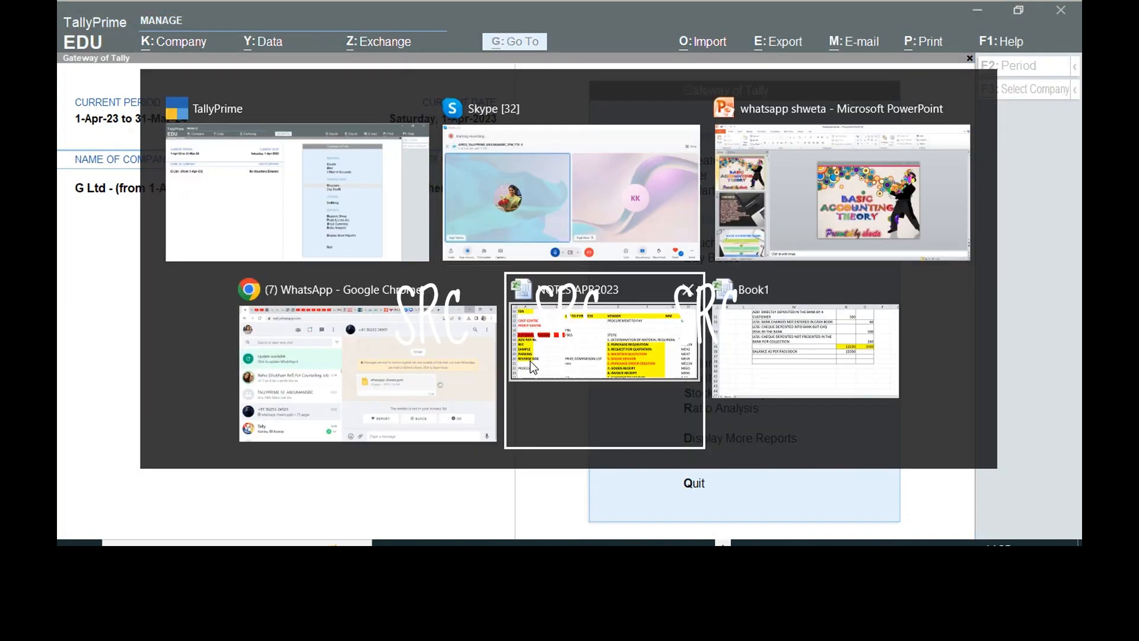
key("alt+Tab")
key("Escape")
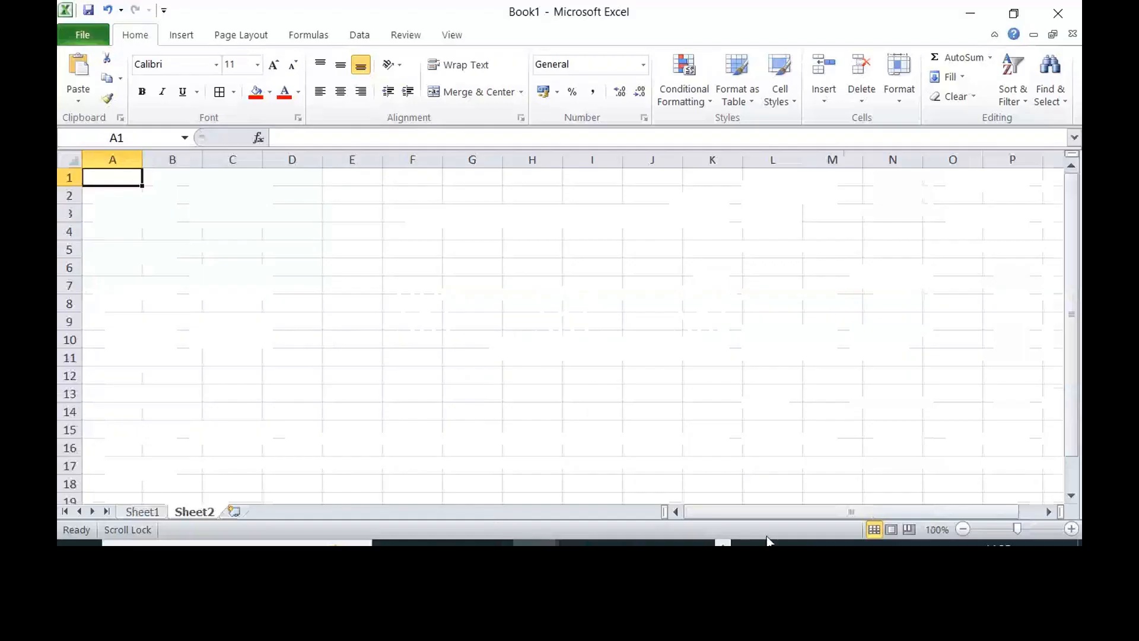
Enter the heading VOUCHERS in cell D2 of Sheet2.
left_click(1031, 530)
left_click(433, 246)
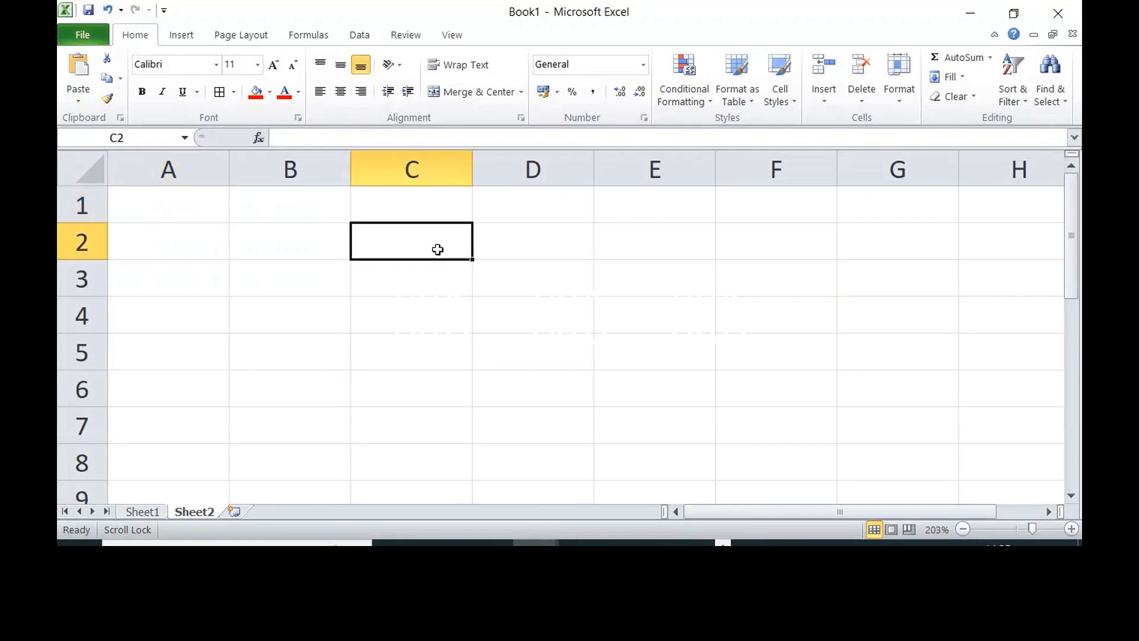
left_click(498, 243)
type("VOUCHERS")
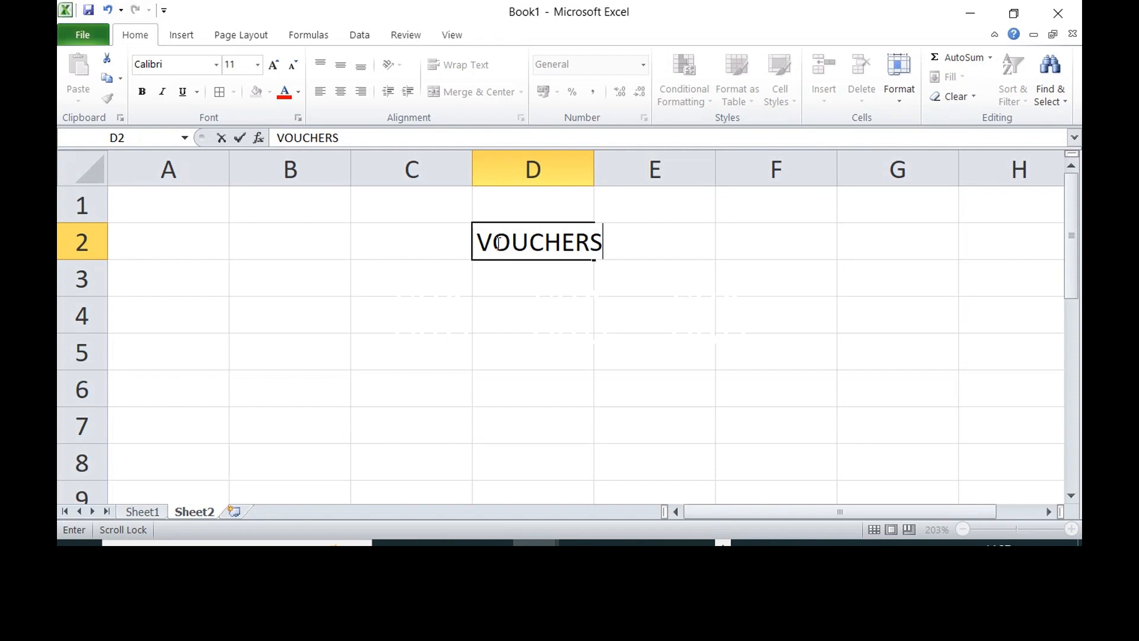
scroll(498, 243, "down", 1)
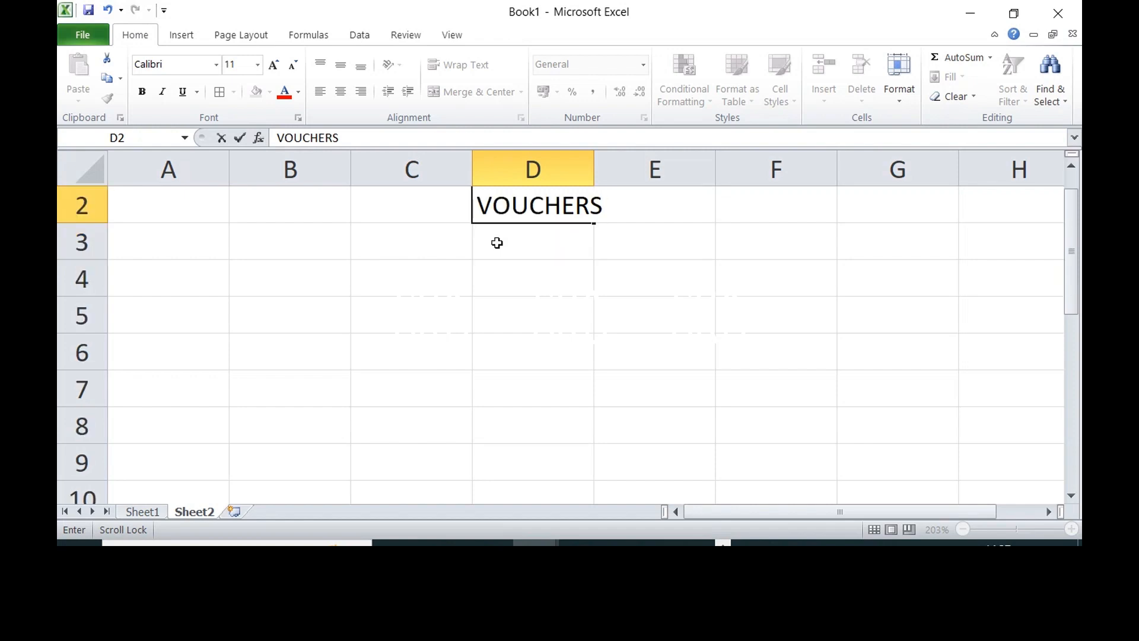
key("Return")
Give the VOUCHERS heading a yellow fill and bold text, and widen column D to fit it.
left_click(508, 205)
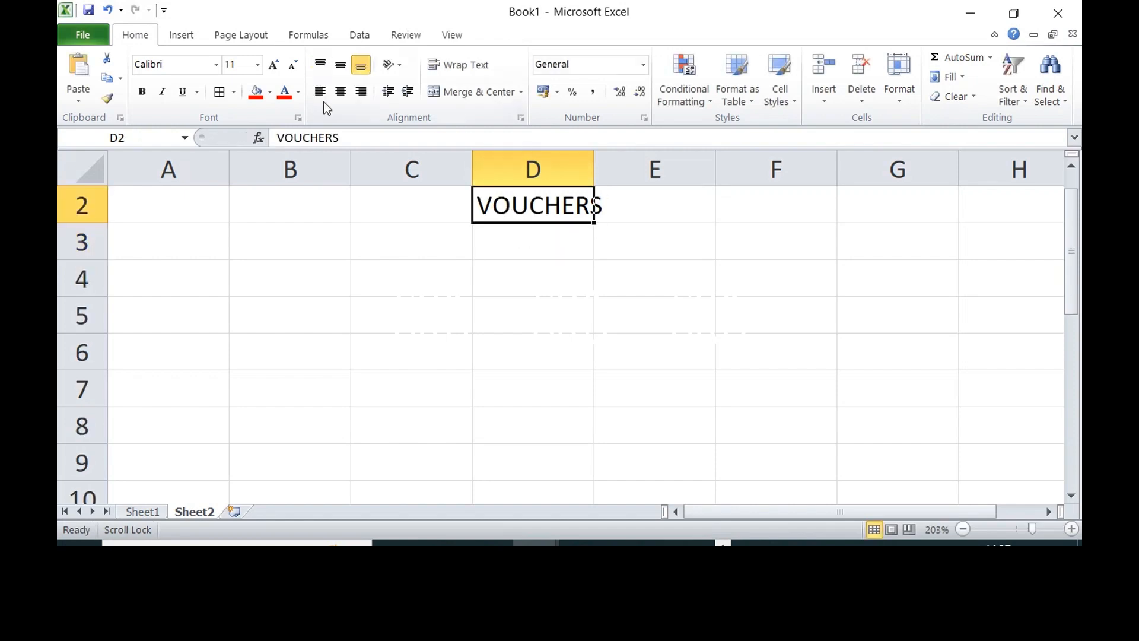
left_click(269, 91)
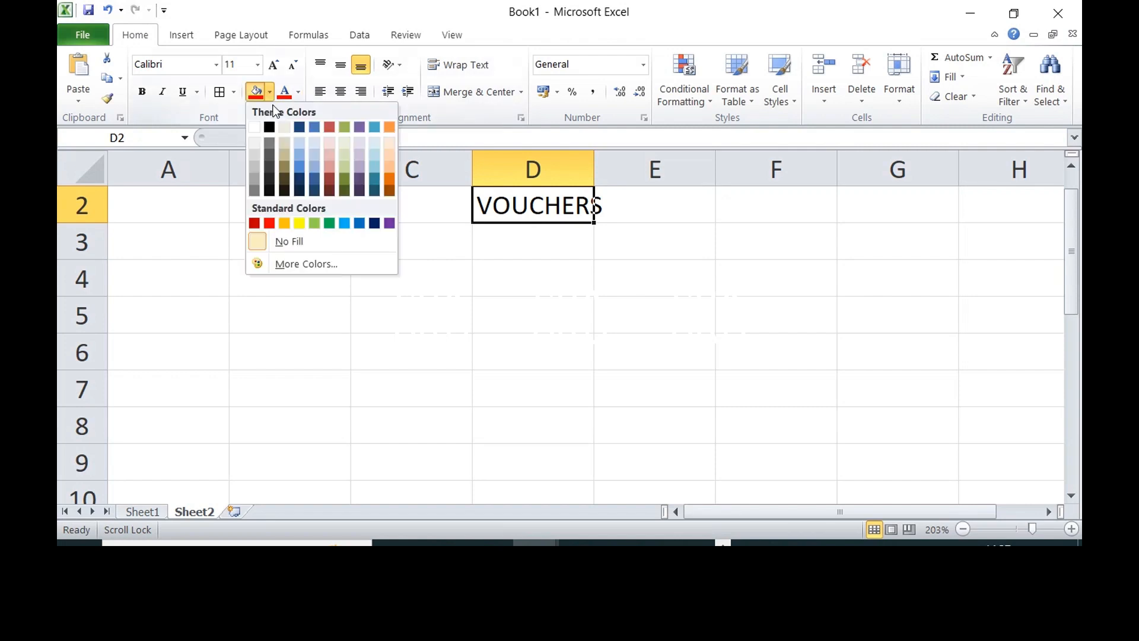
left_click(299, 223)
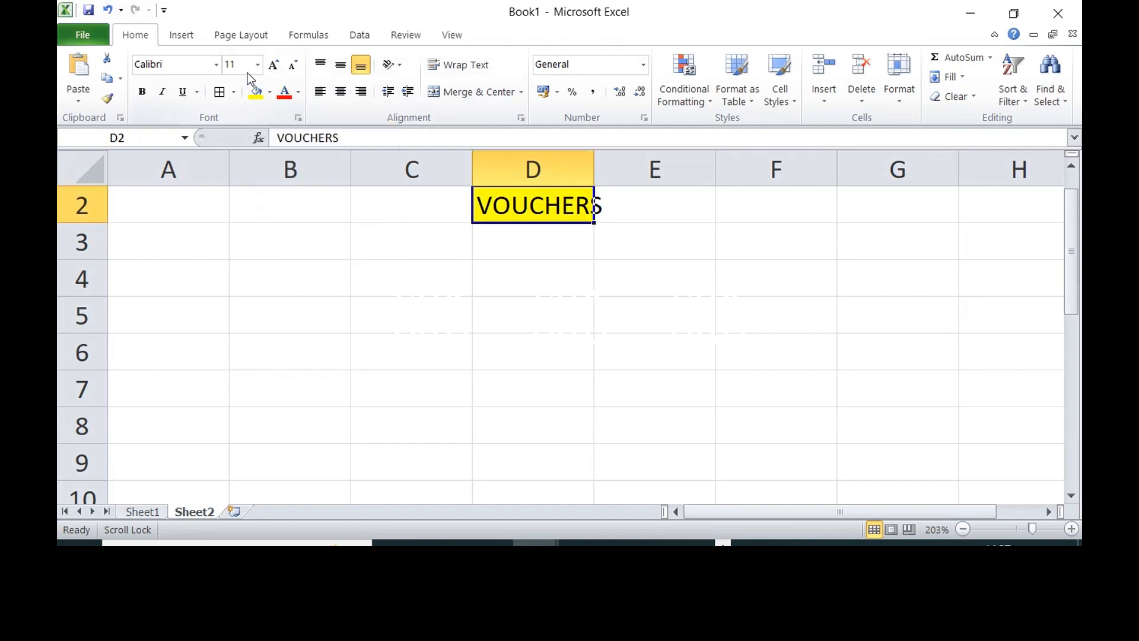
left_click(142, 91)
left_click_drag(593, 169, 614, 169)
Enter "(ENTRIES/ TRANSACTIONS/ POSTINGS/ JOURNAL ENTRIES ETC)" in cell C3 below the heading.
left_click(415, 248)
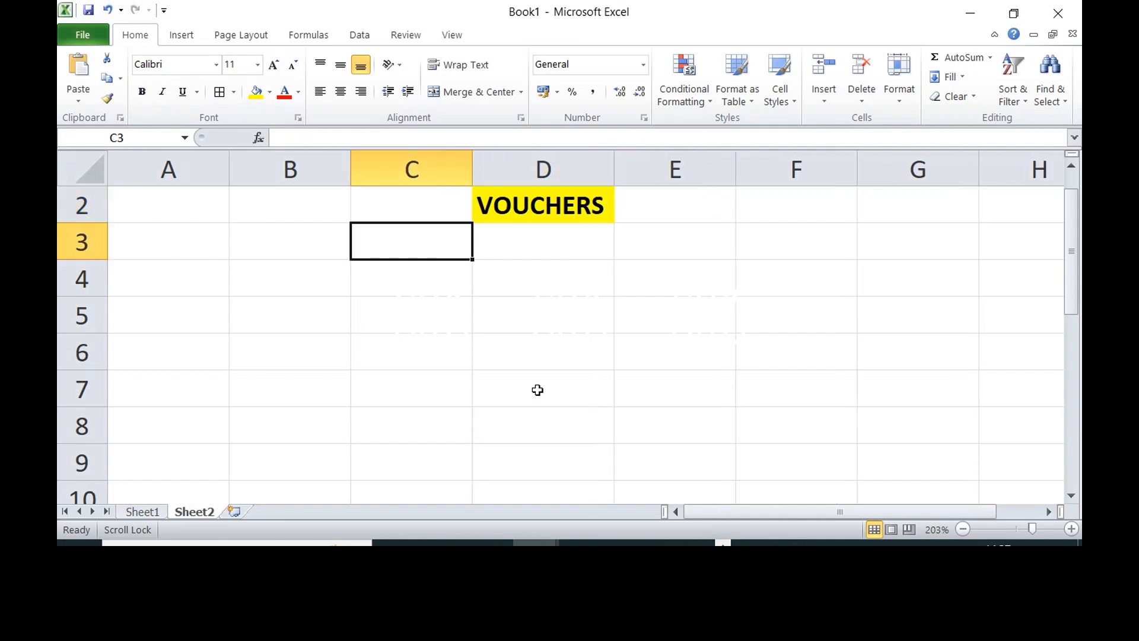
type("ENTRIES")
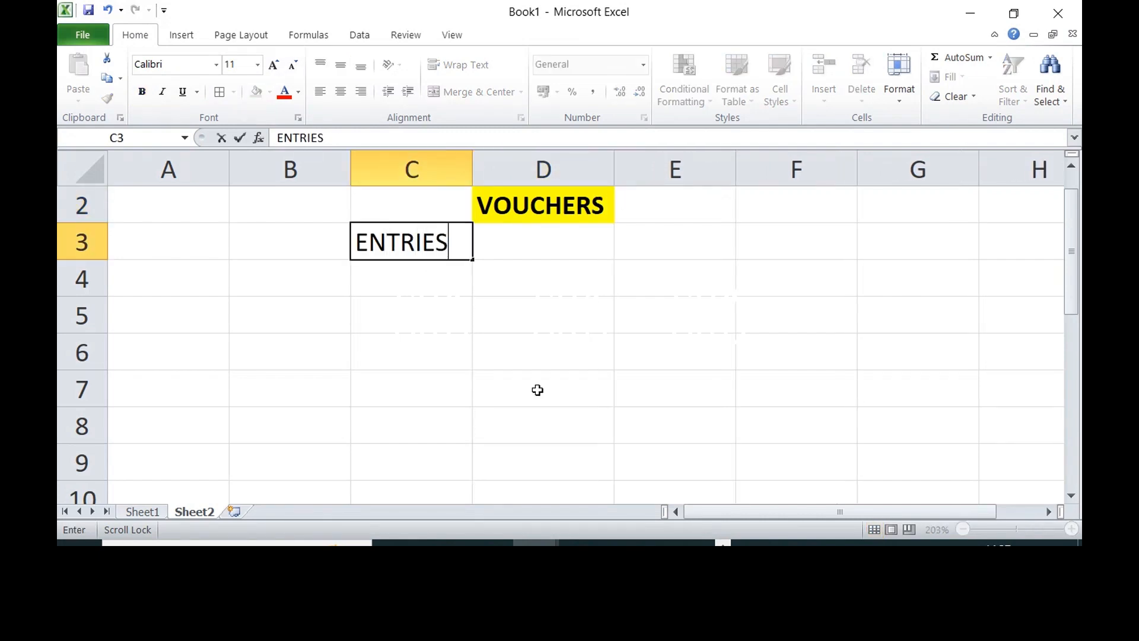
type("/ TRANSACT")
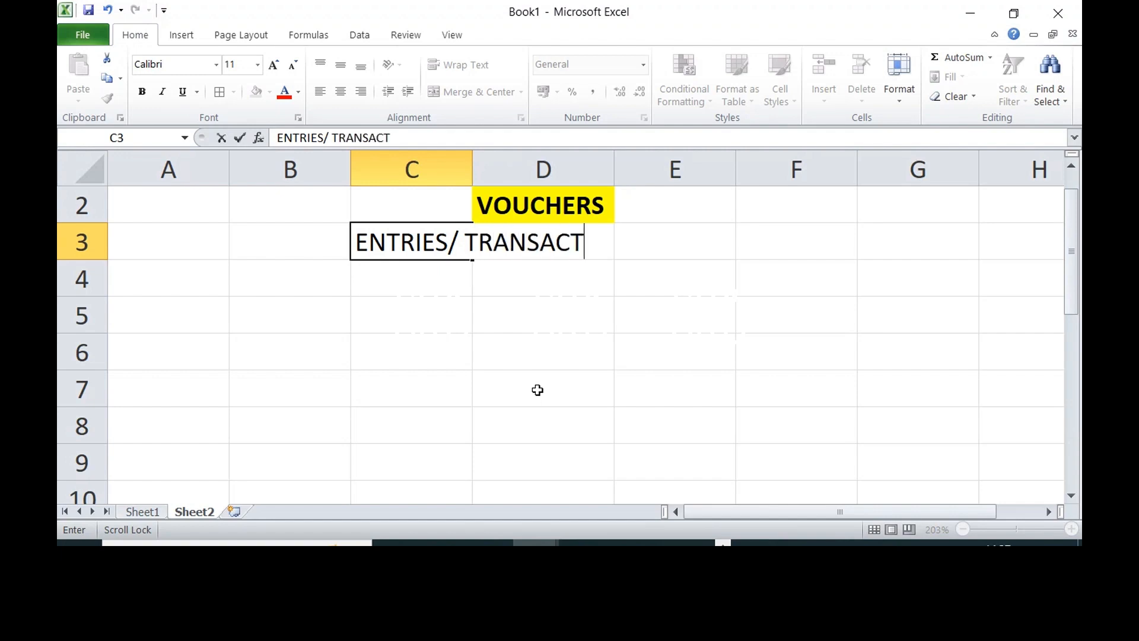
type("IONS/ P")
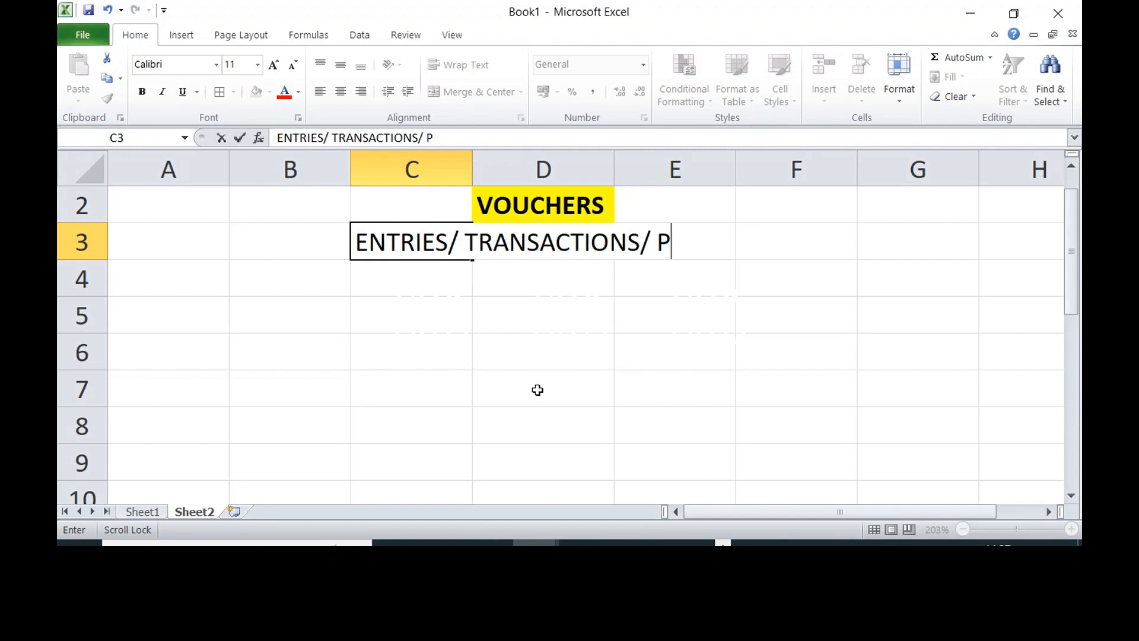
type("OSTINGS")
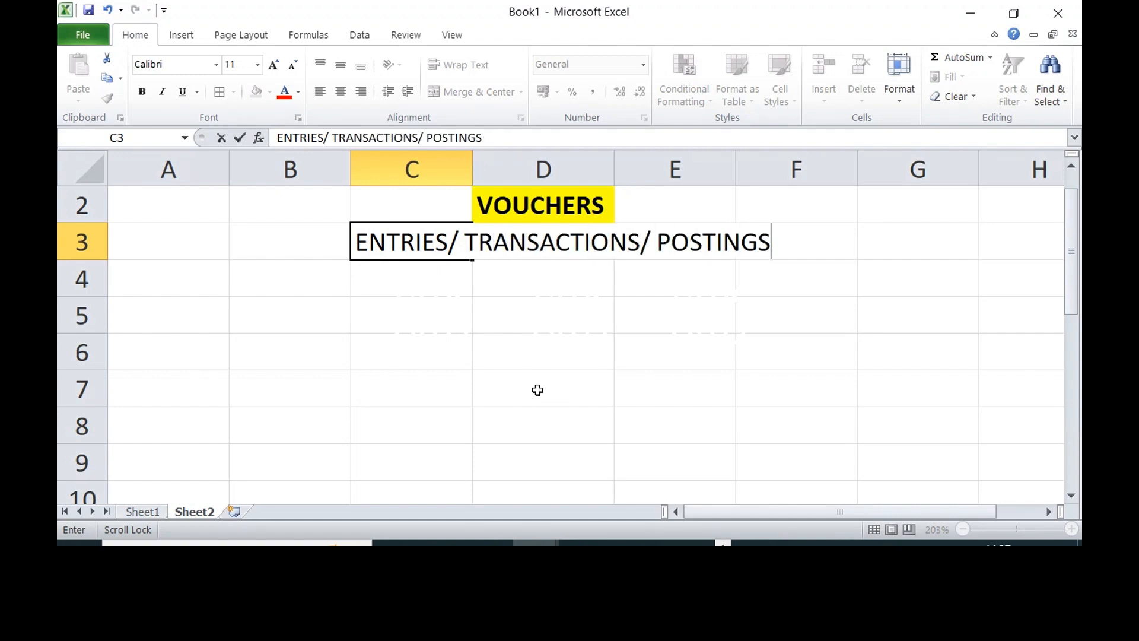
type("/ JOURNAL")
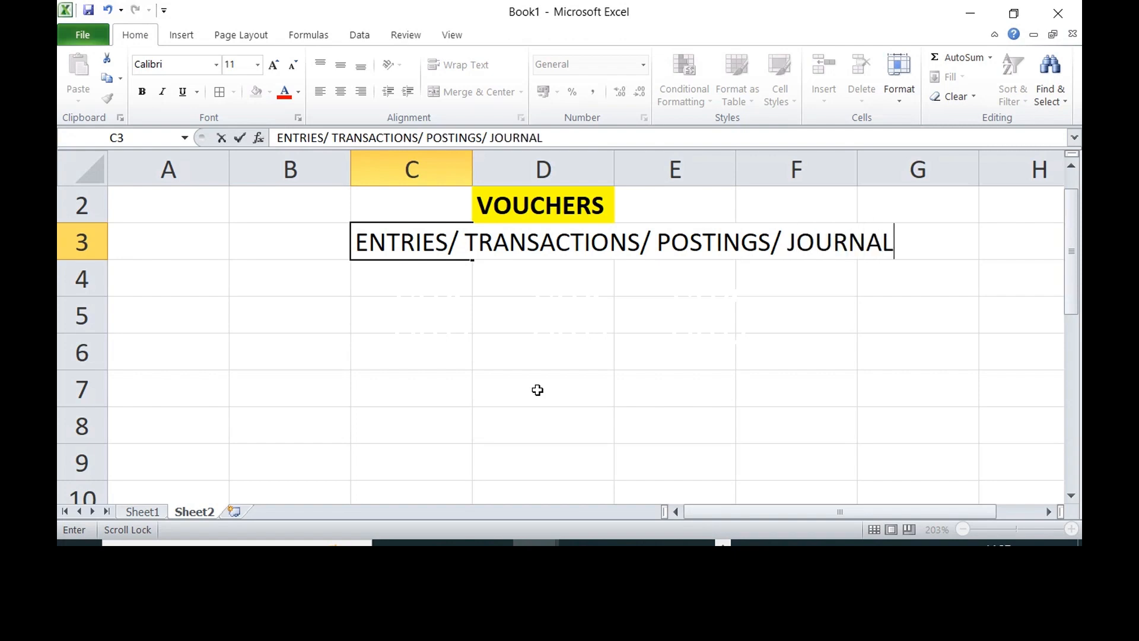
type(" ENTRIES")
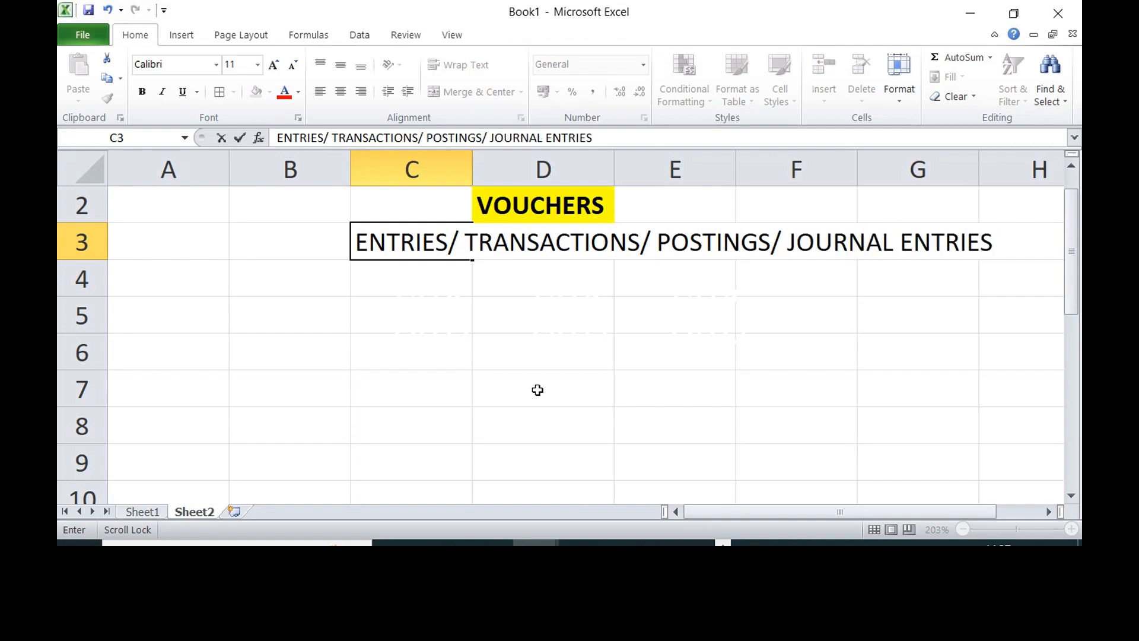
type(" ETC)")
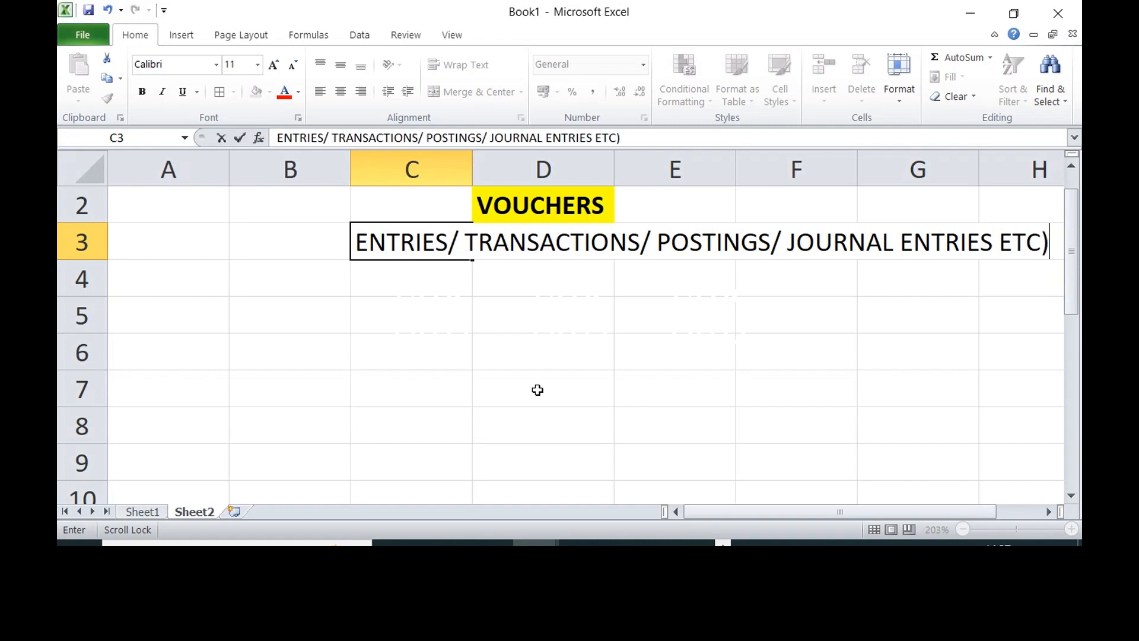
left_click(359, 244)
type("(")
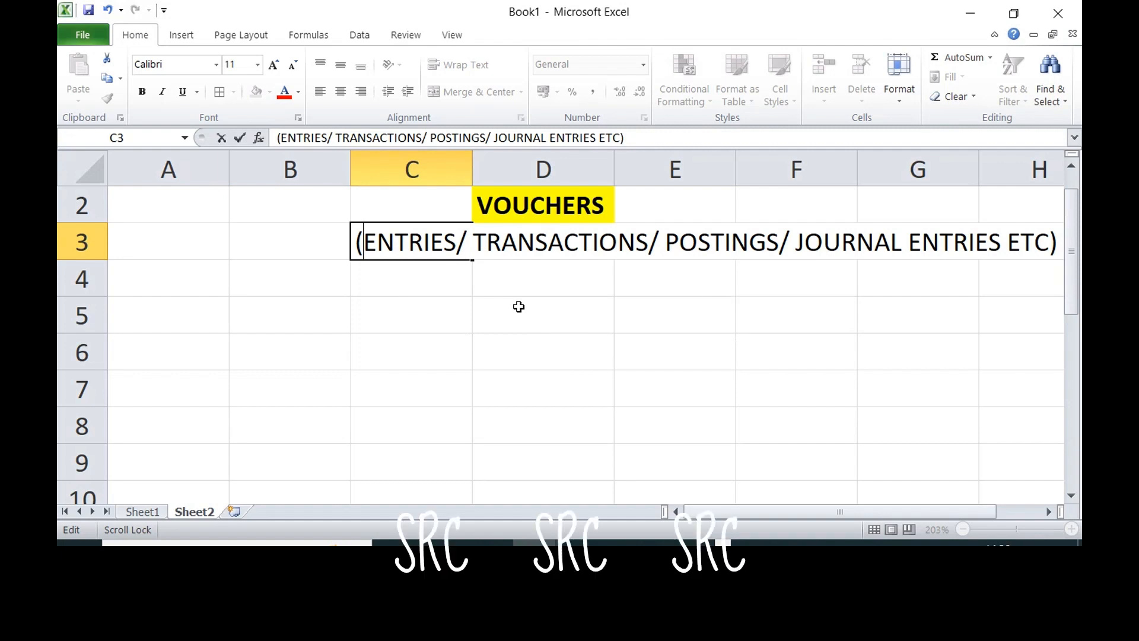
left_click(518, 360)
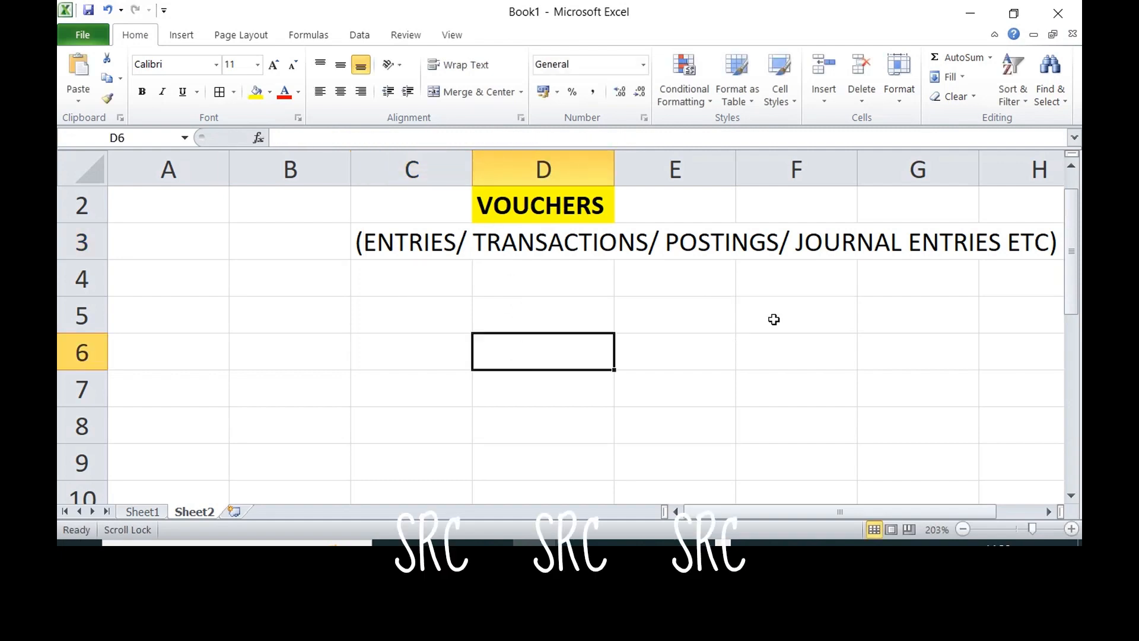
Enter the subheading ACCOUNTING VOUCHERS in cell B5.
left_click(276, 316)
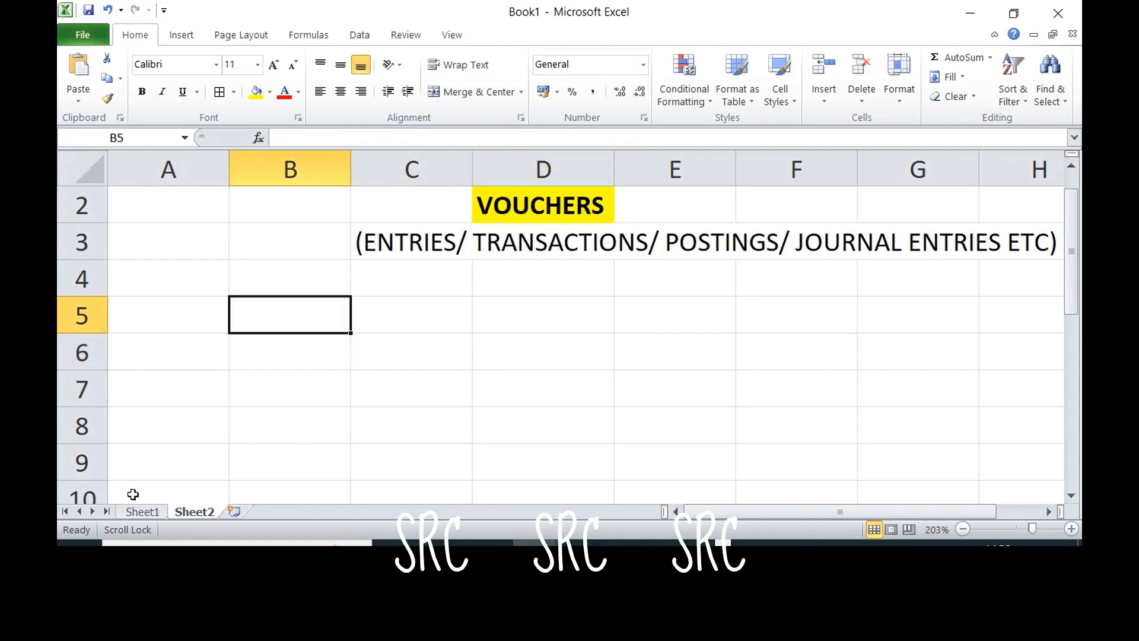
type("ACCOUNTING")
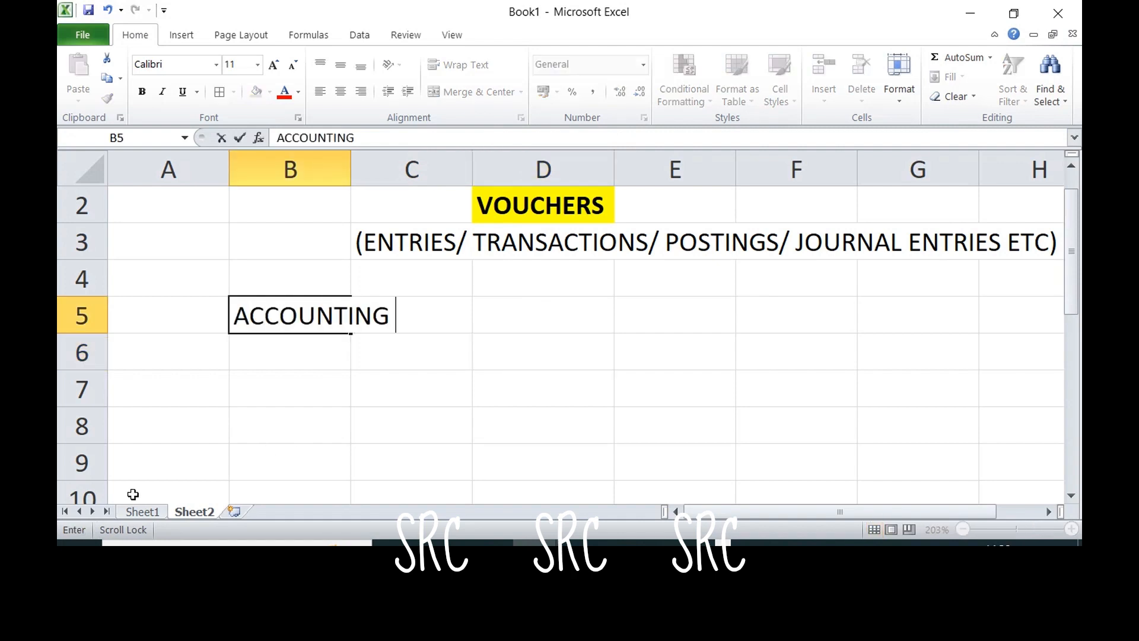
type(" VOUCHERS")
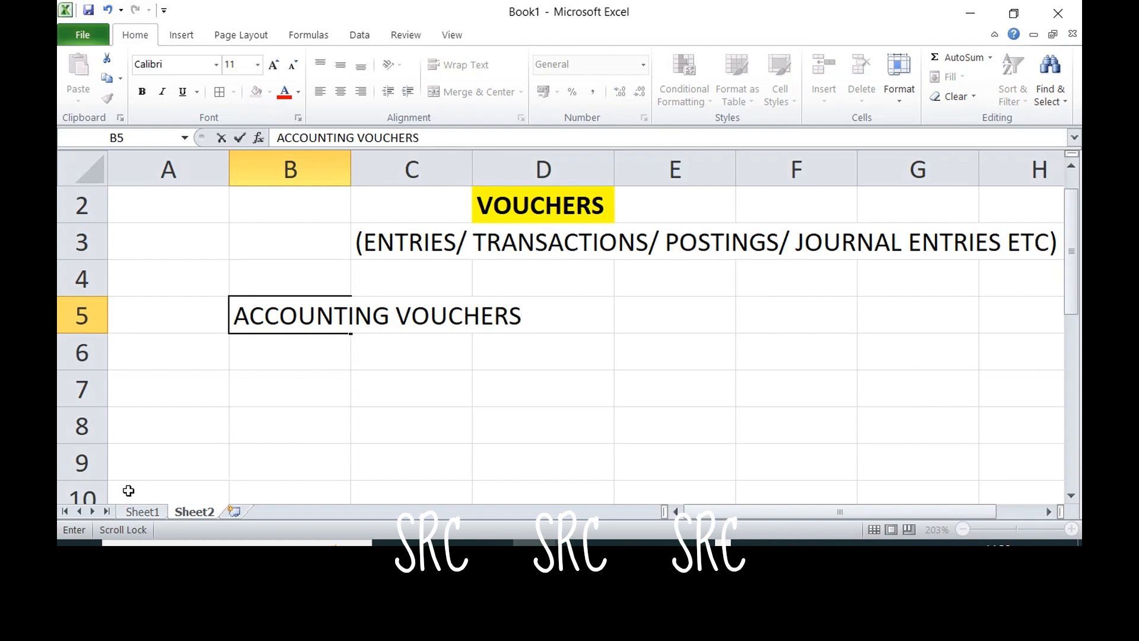
left_click(276, 359)
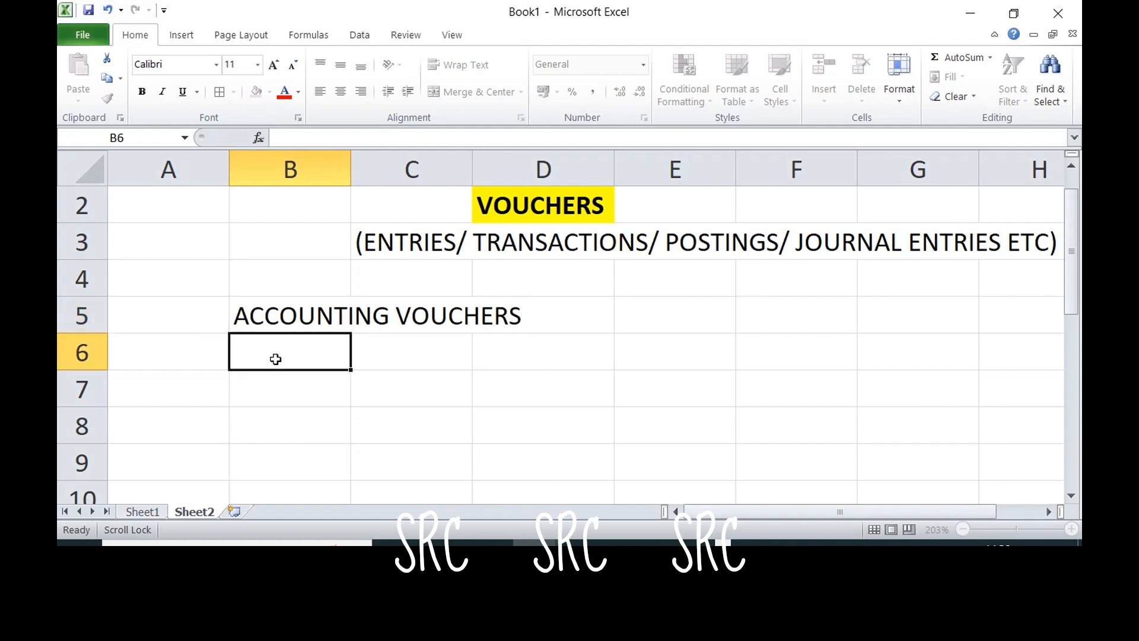
Widen column C to fit the ACCOUNTING VOUCHERS subheading, and give B5:C5 a yellow fill and bold text.
left_click_drag(279, 316, 426, 317)
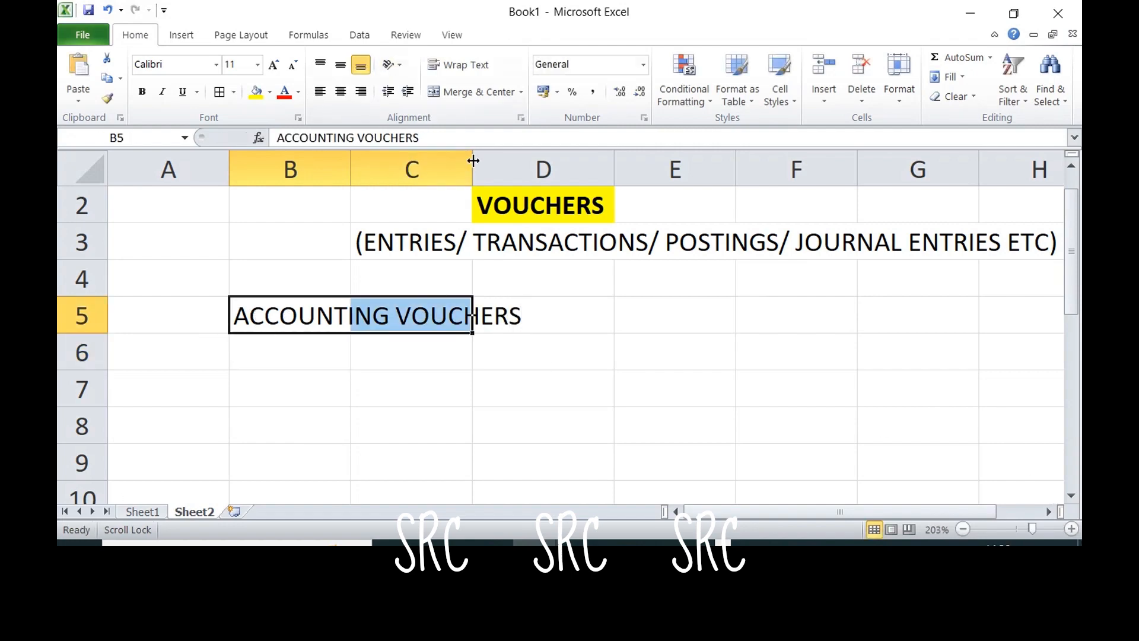
left_click_drag(472, 160, 531, 158)
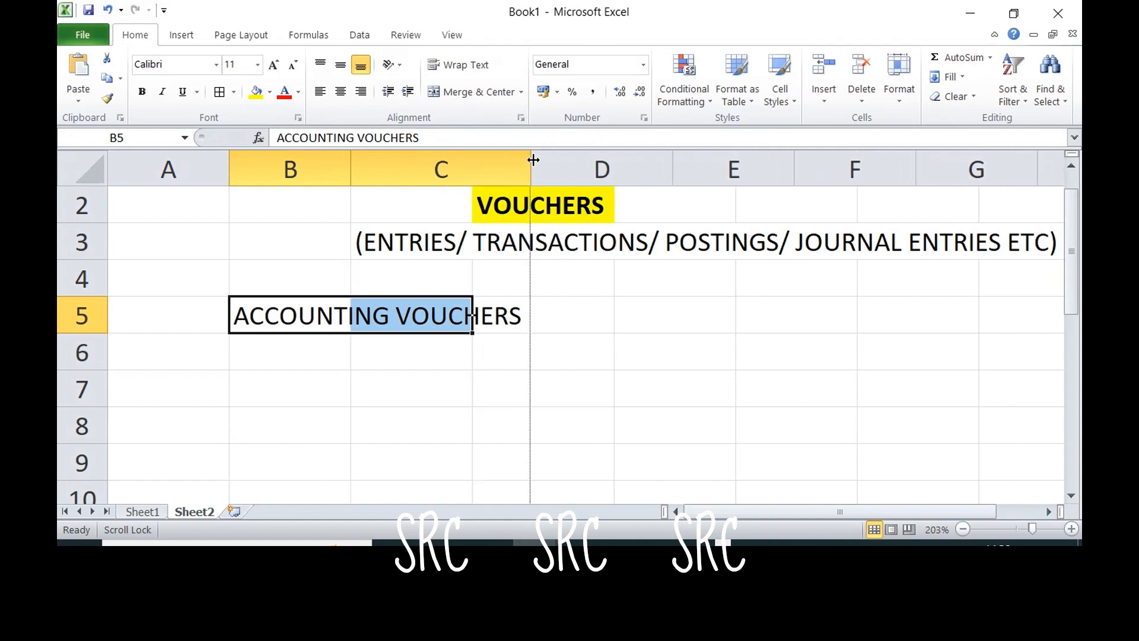
left_click(256, 92)
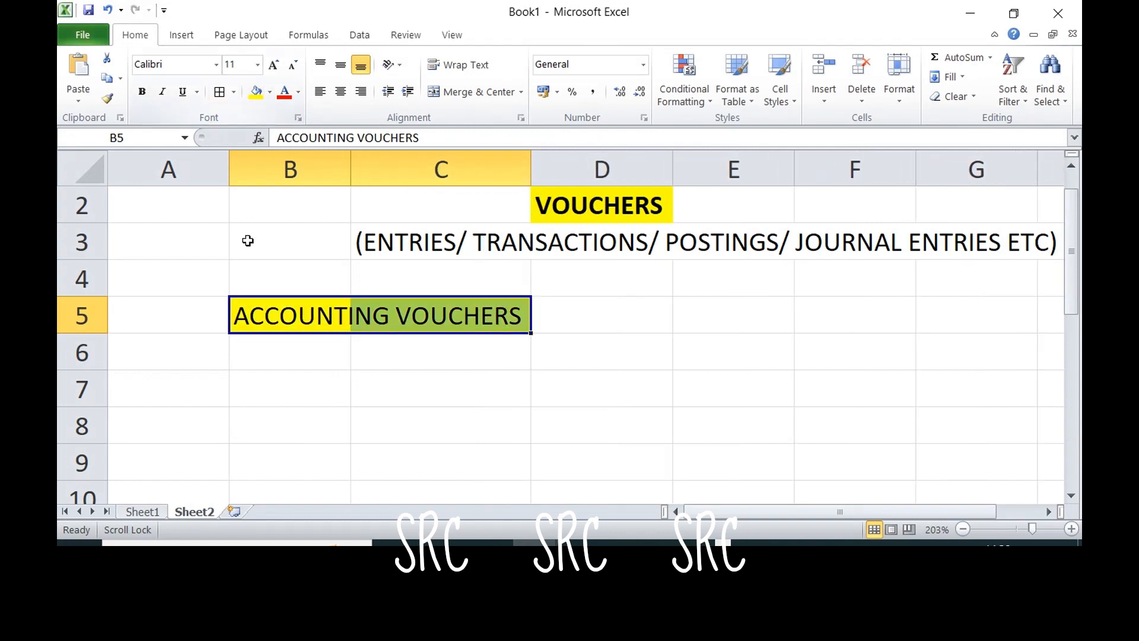
left_click(141, 92)
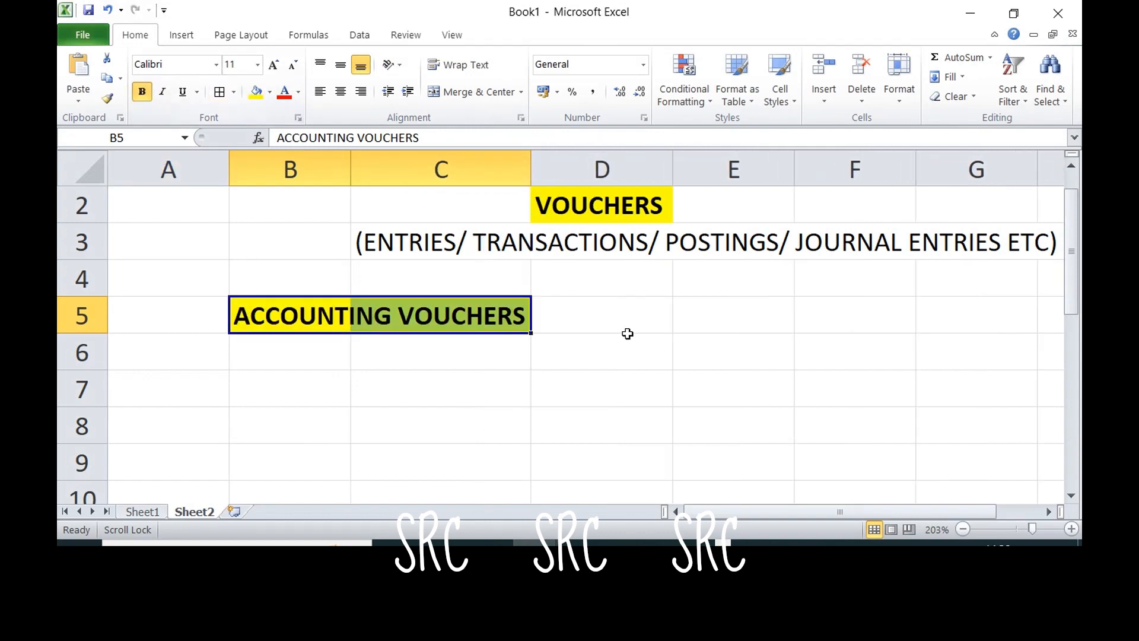
Enter the subheading INVENTORY VOUCHERS in cell E5.
left_click(685, 313)
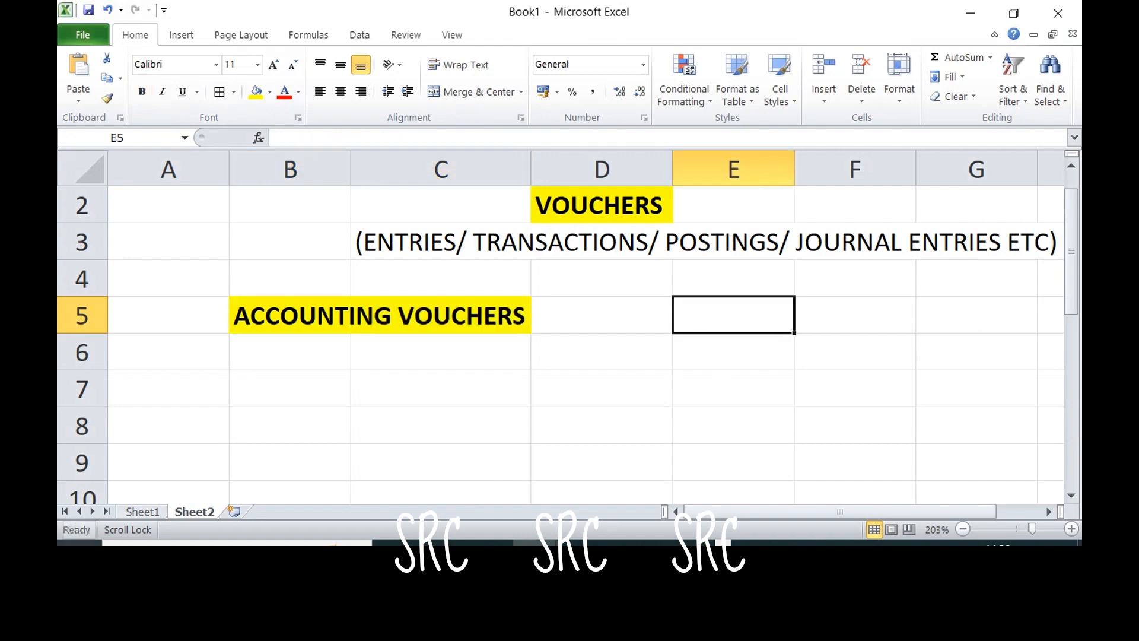
type("INVENTORY")
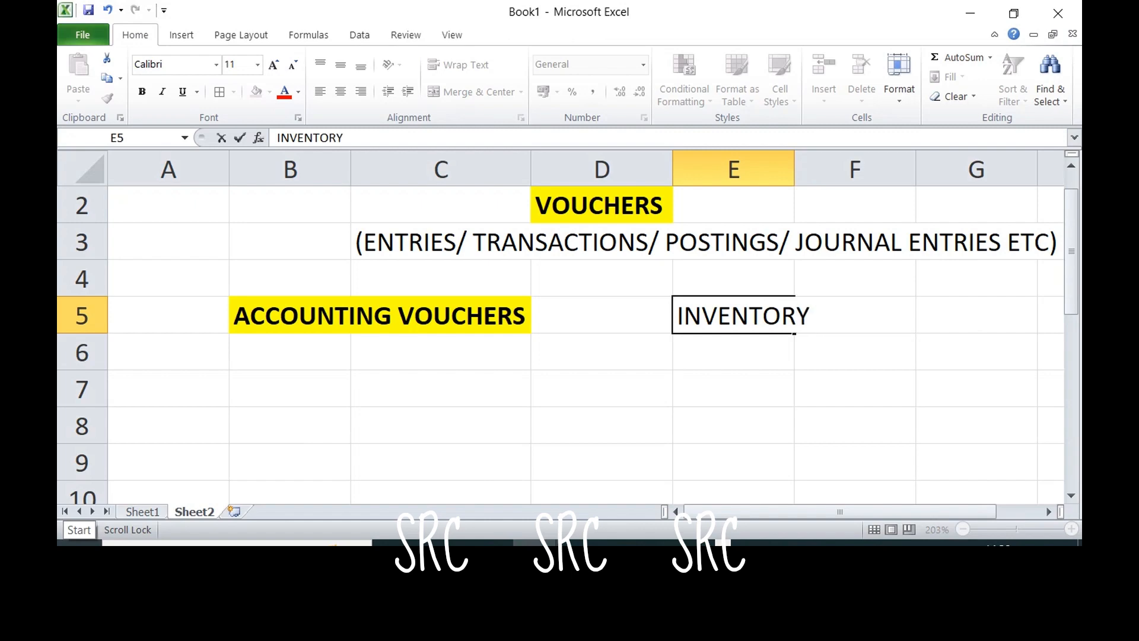
type(" VOUCHERS")
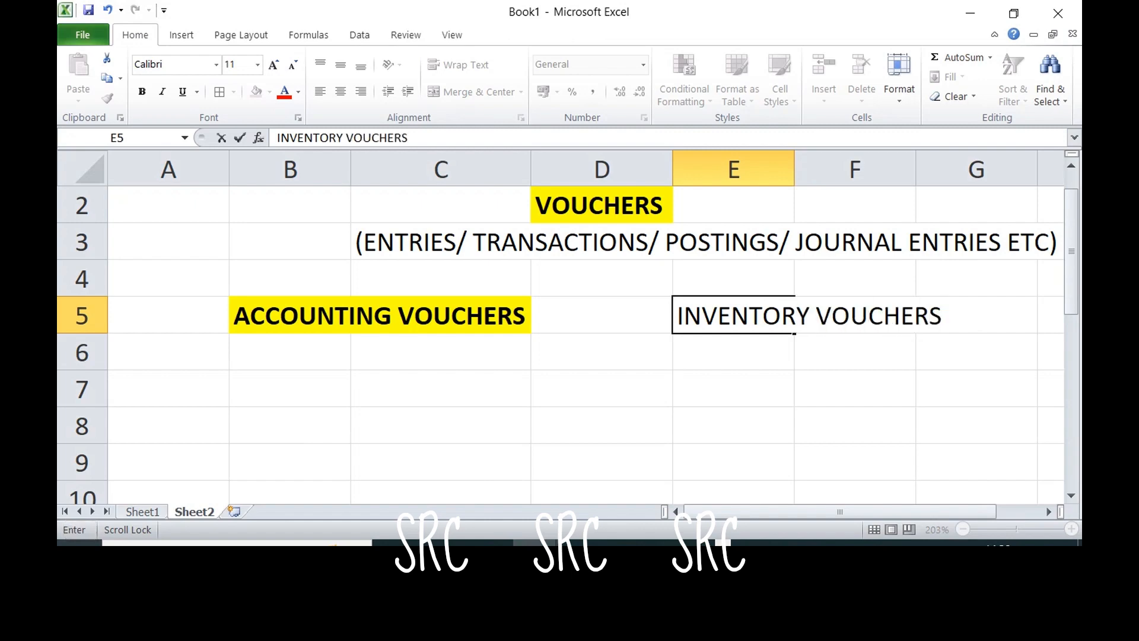
key("Tab")
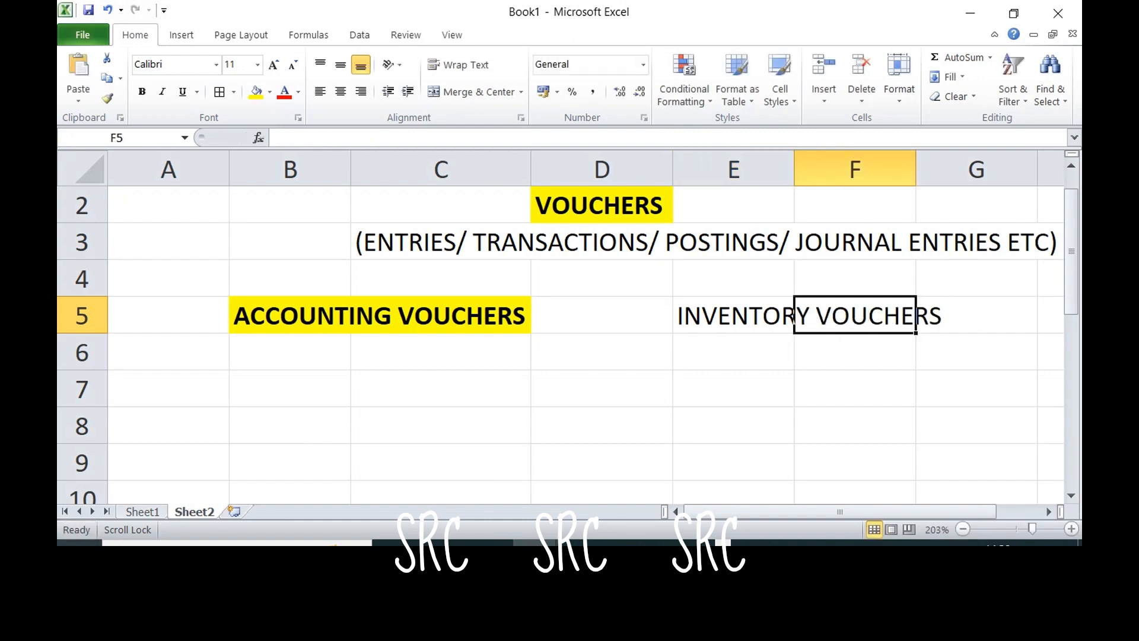
key("Right")
key("Right")
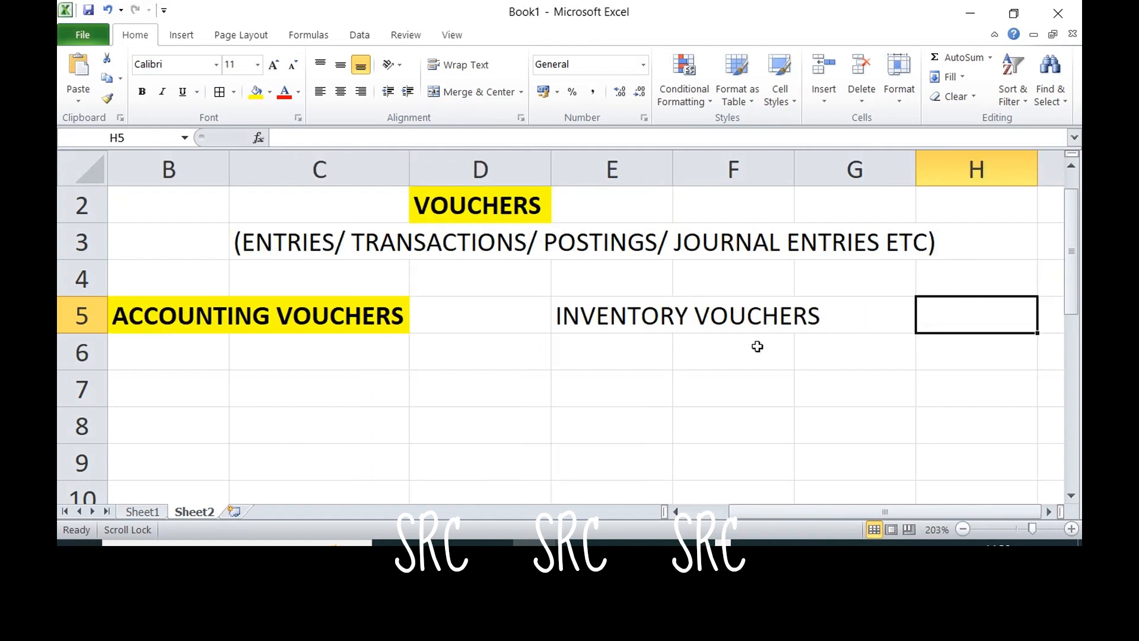
Give the INVENTORY VOUCHERS subheading in E5:F5 a yellow fill and bold text, and widen column F to fit it.
left_click_drag(648, 321, 734, 315)
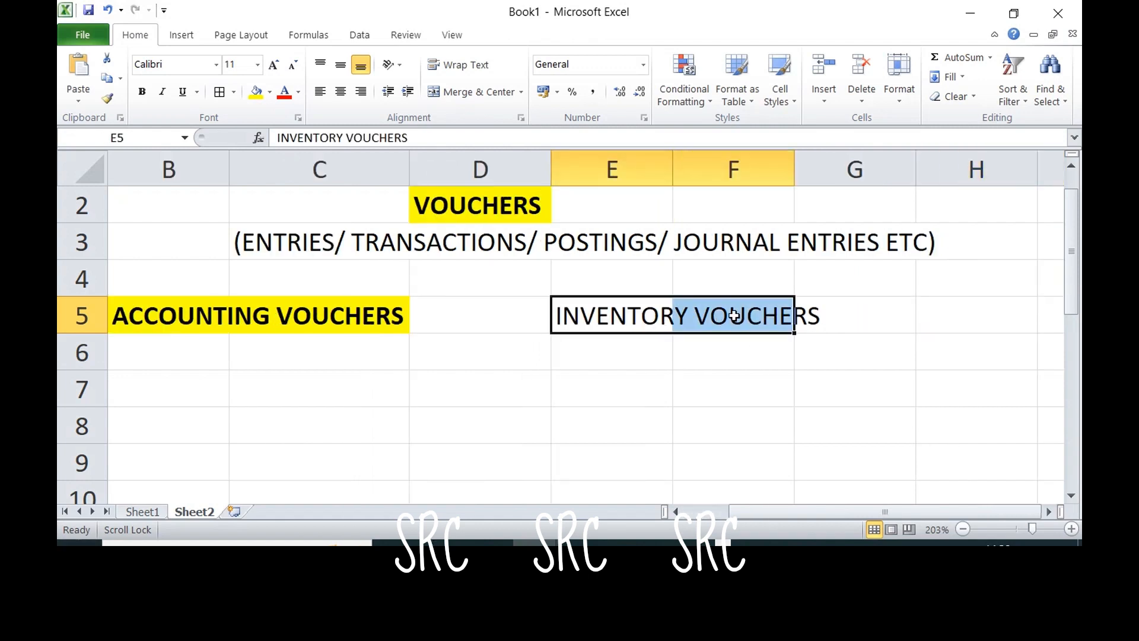
left_click(256, 91)
left_click(142, 91)
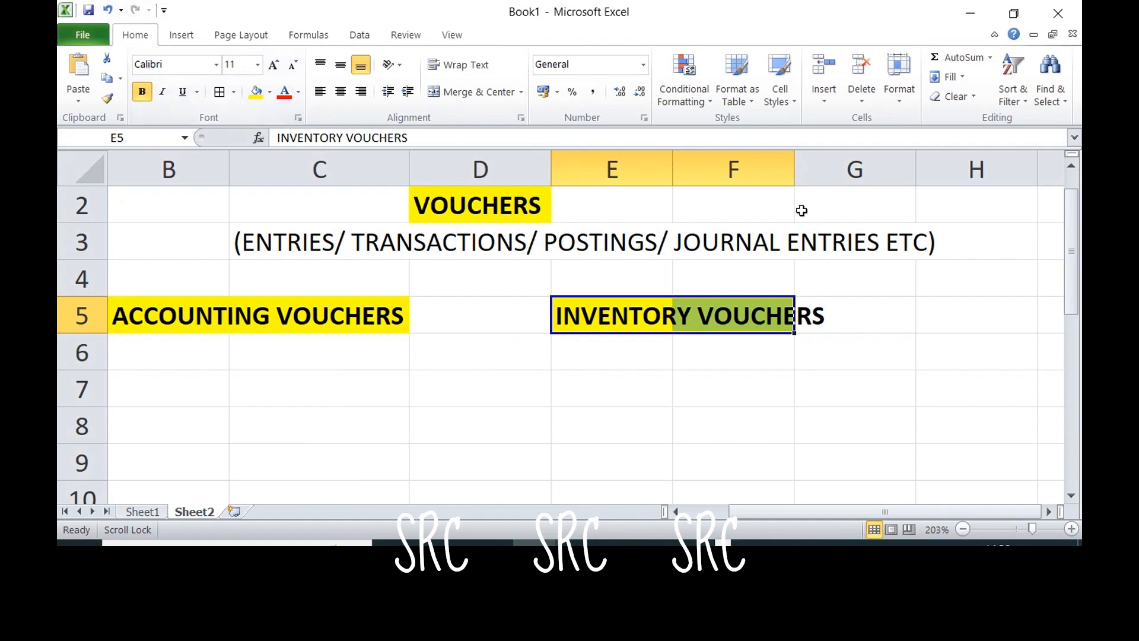
left_click_drag(795, 173, 836, 171)
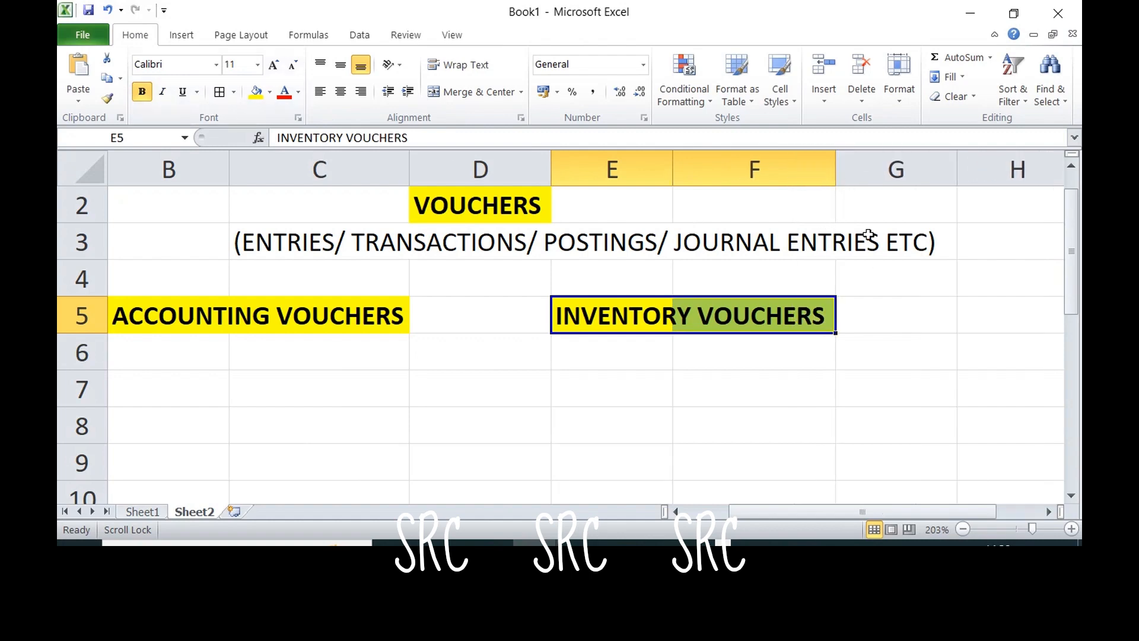
Enter the subheading OTHER VOUCHERS in cell H5.
left_click(967, 312)
type("OTHER")
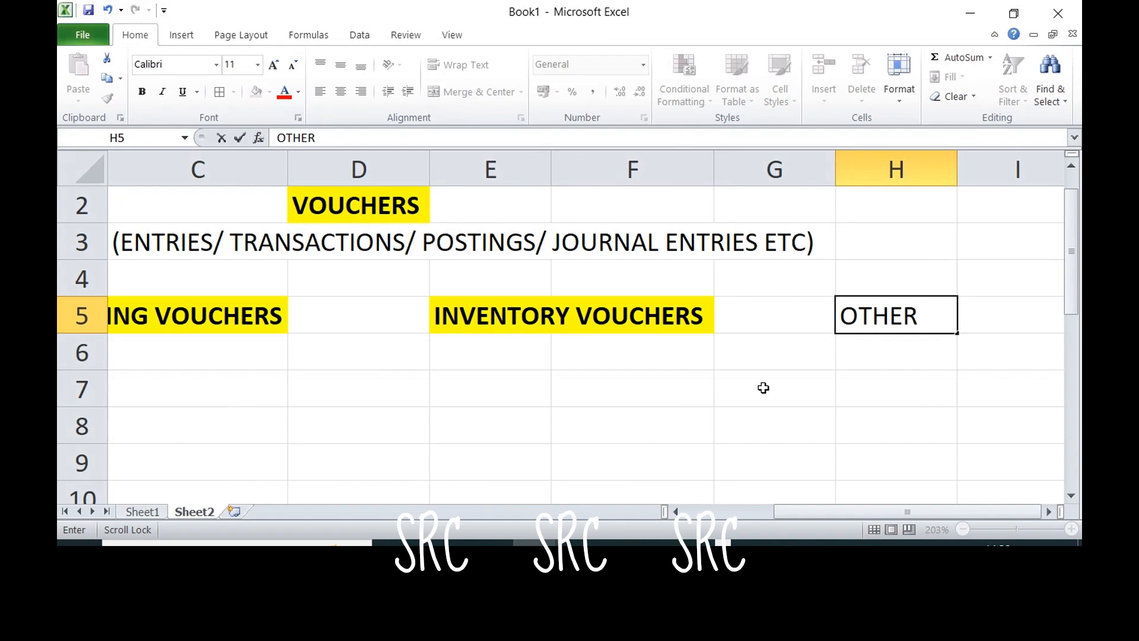
type(" VOUCHERS")
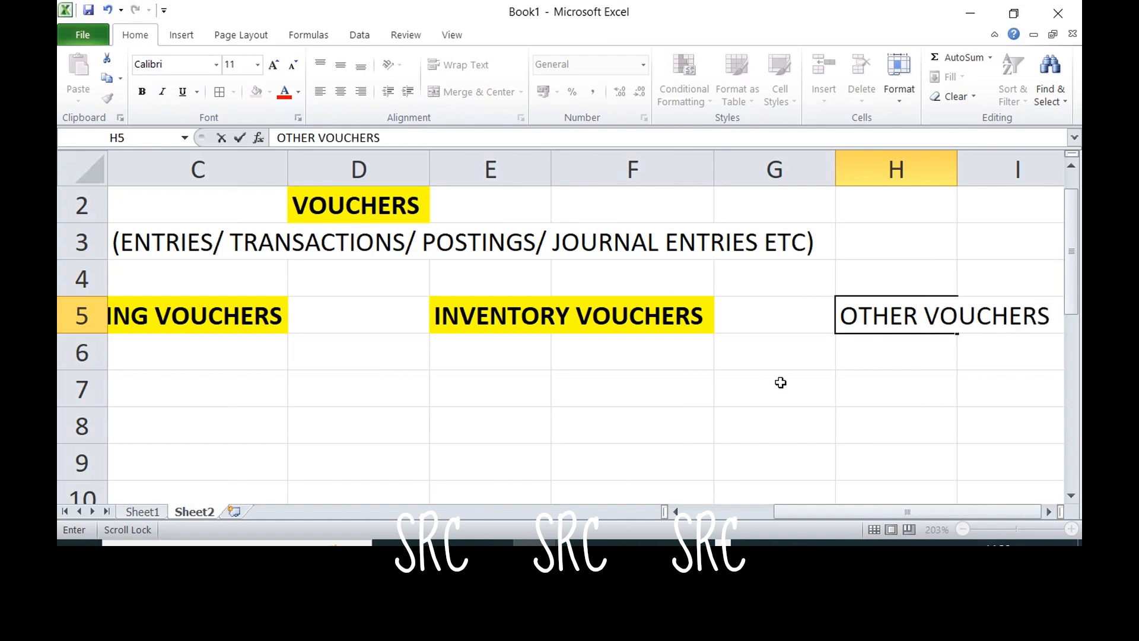
left_click(1005, 453)
Give the OTHER VOUCHERS subheading in H5:I5 a yellow fill and bold text.
left_click(909, 326)
left_click_drag(910, 327, 969, 319)
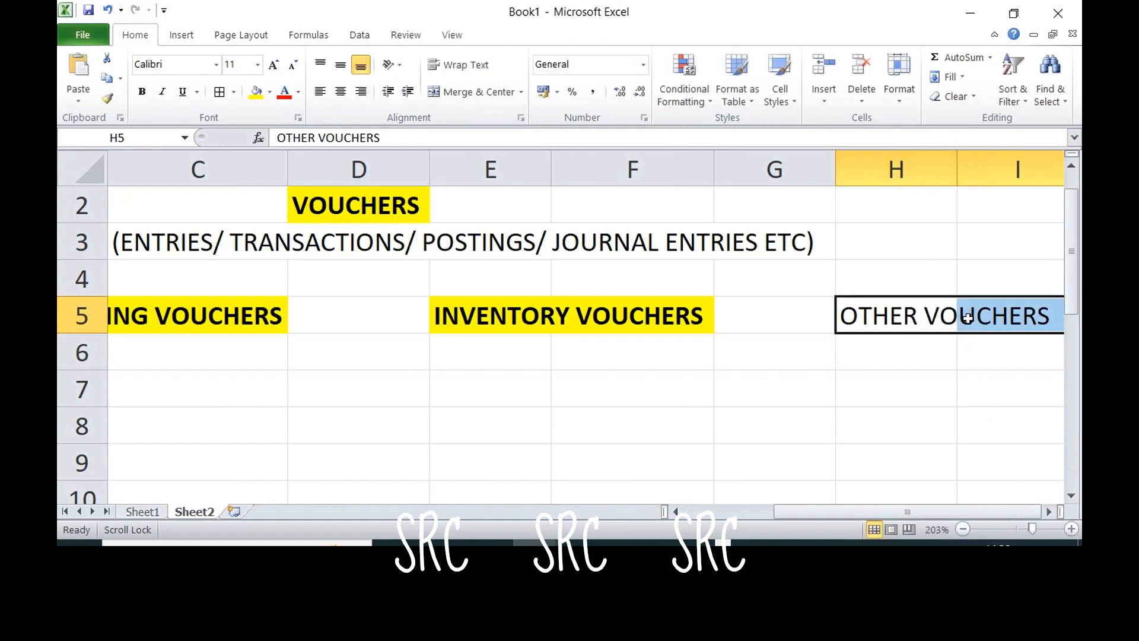
left_click(267, 88)
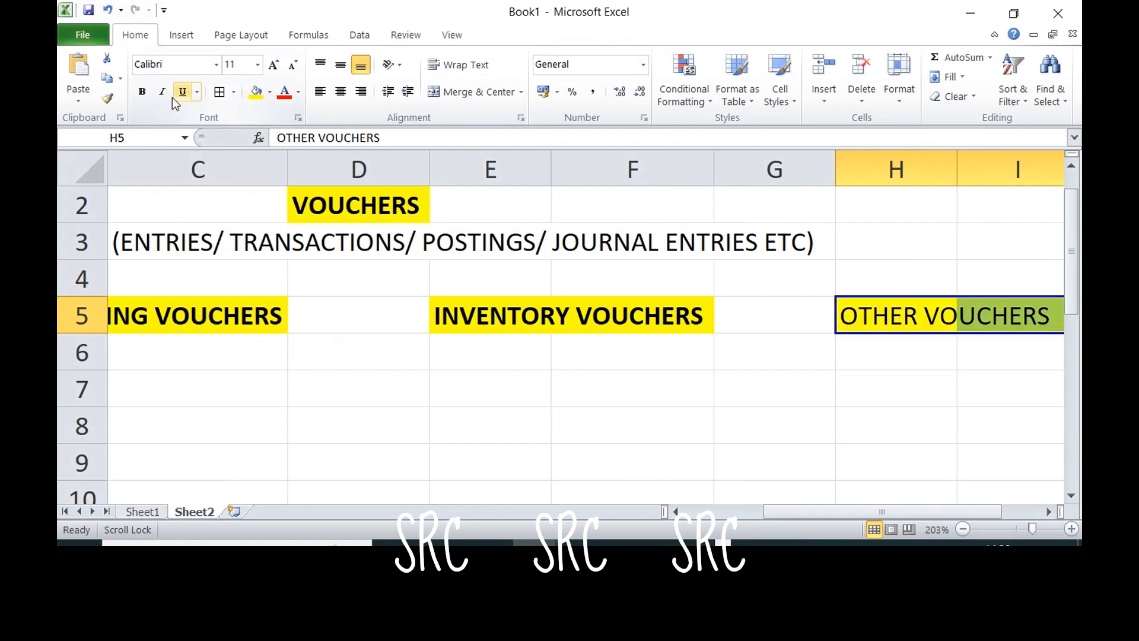
left_click(142, 91)
left_click(203, 332)
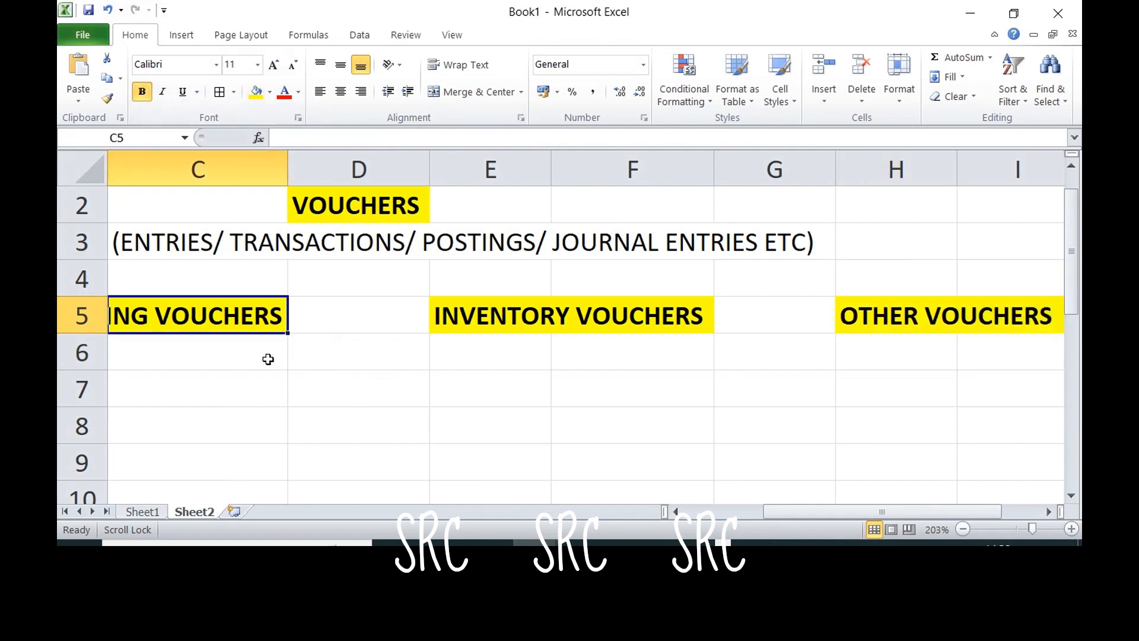
Enter the voucher count 8 below ACCOUNTING VOUCHERS in C6 and 8 below INVENTORY VOUCHERS in E6.
left_click(963, 529)
left_click(963, 530)
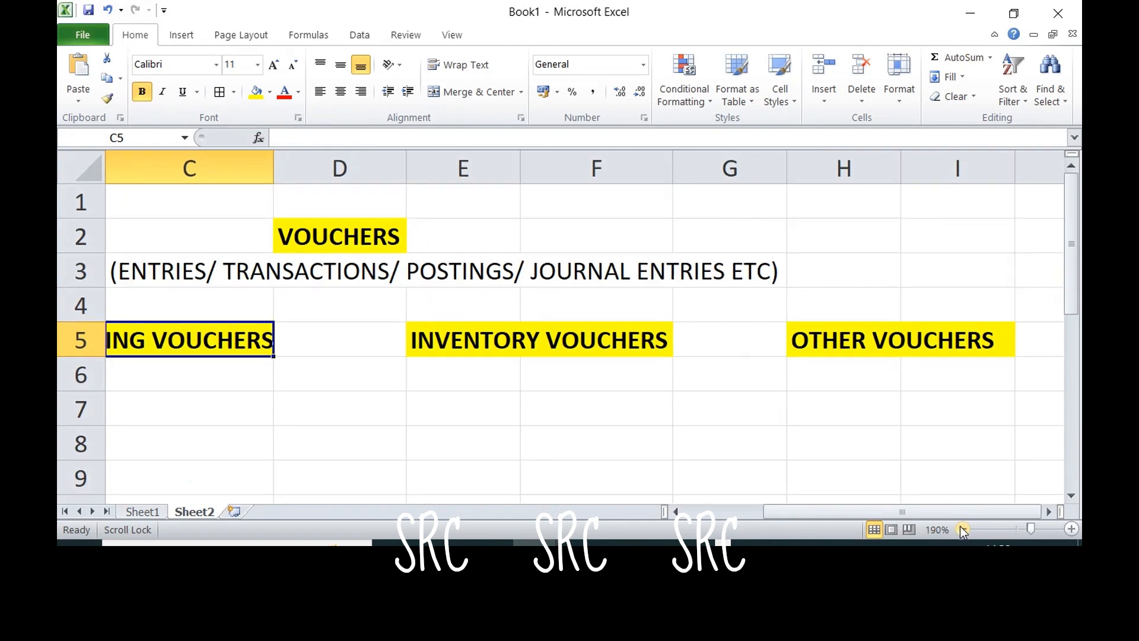
left_click(963, 529)
left_click(963, 529)
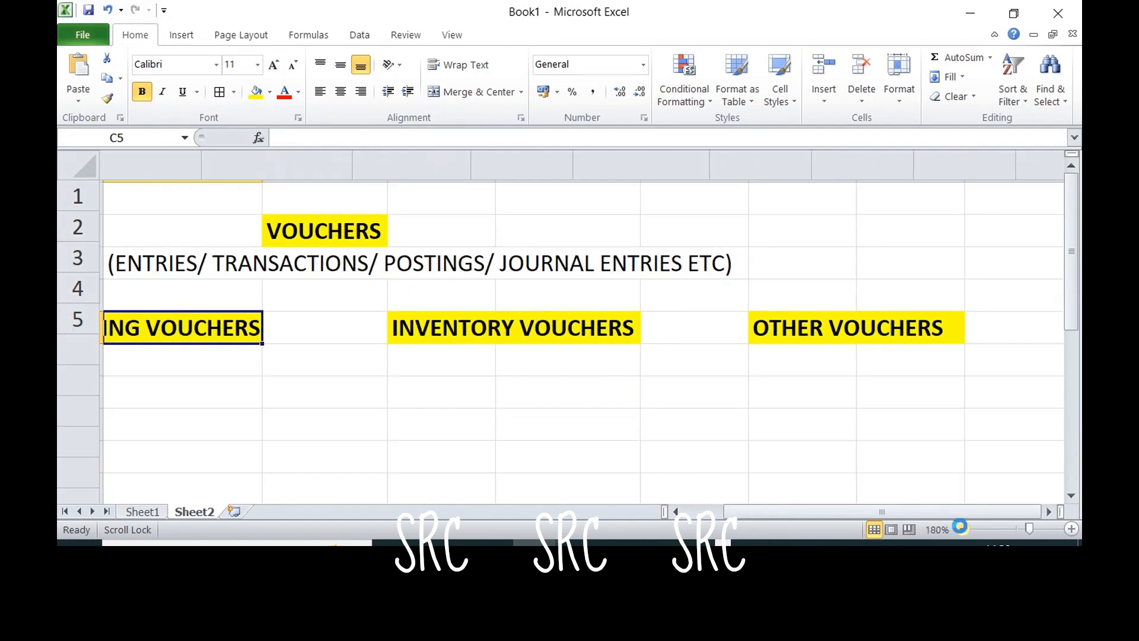
left_click(675, 511)
left_click(231, 356)
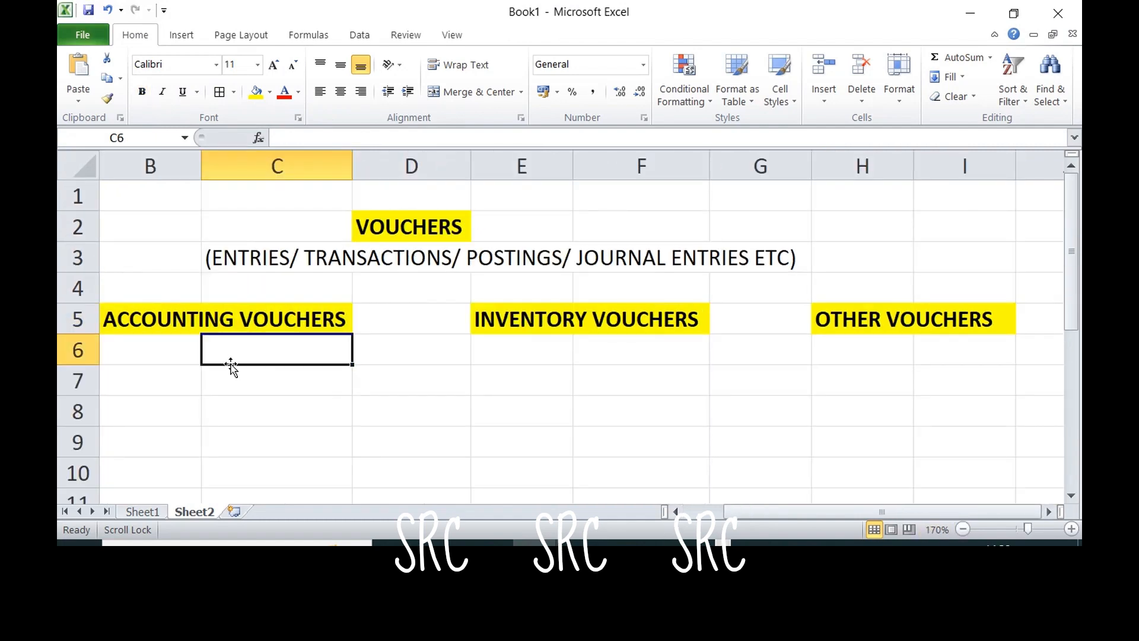
left_click(218, 381)
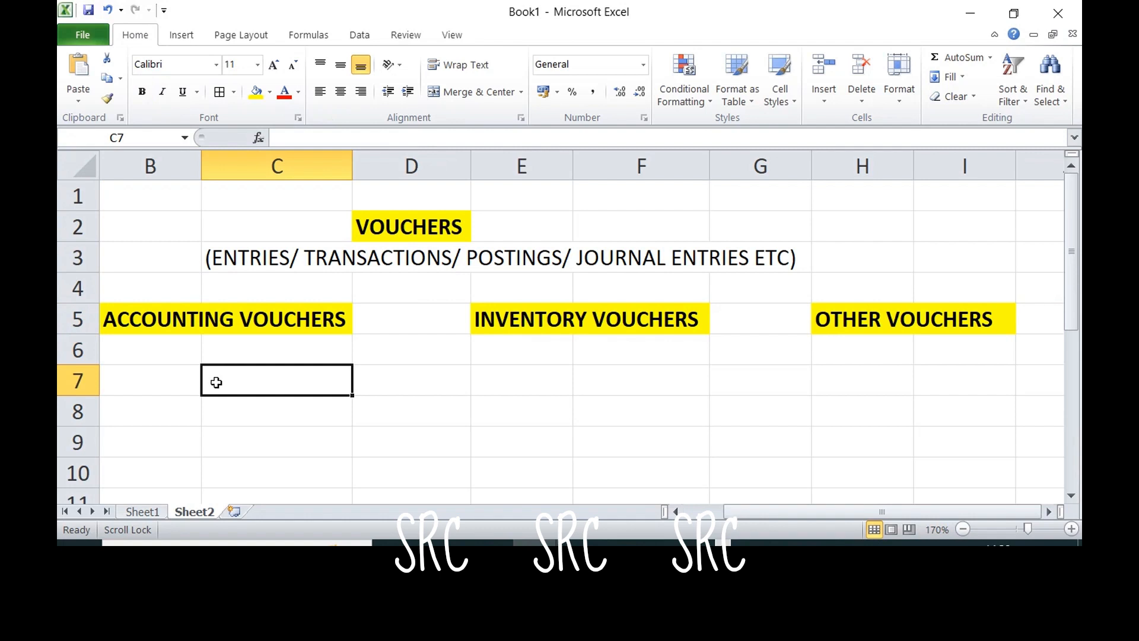
left_click(239, 353)
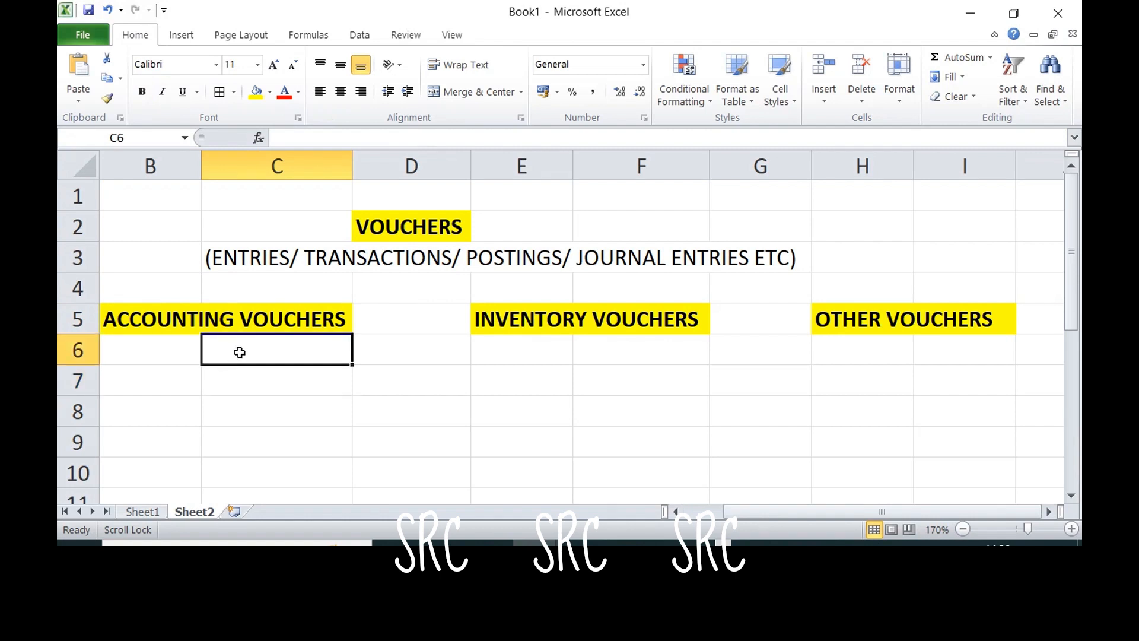
type("8")
key("Tab")
key("Tab")
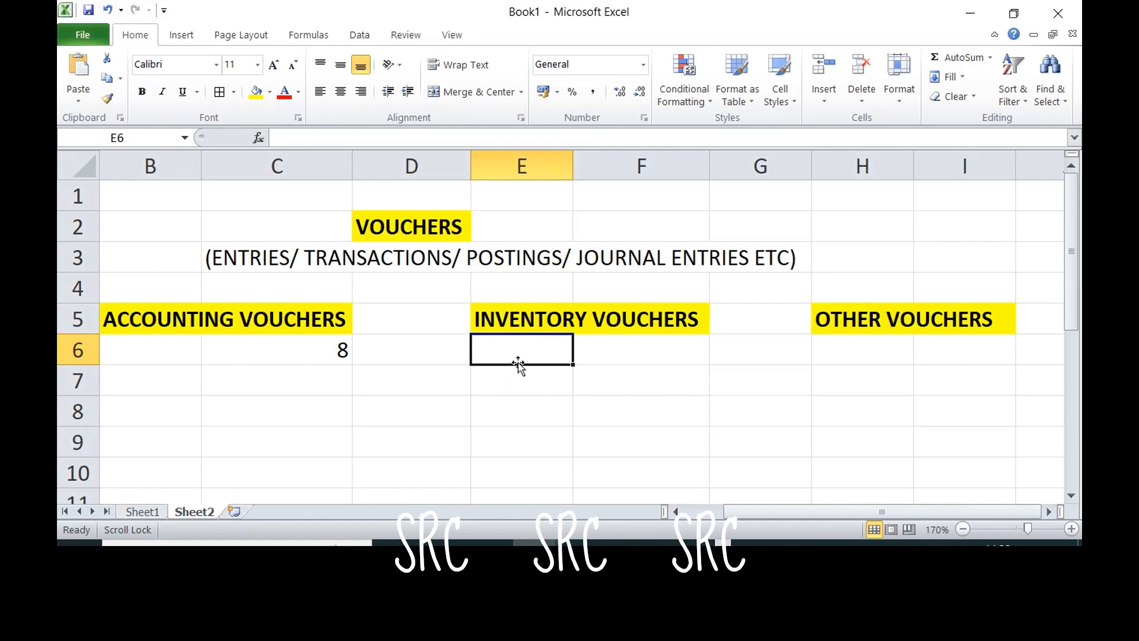
type("8")
key("Tab")
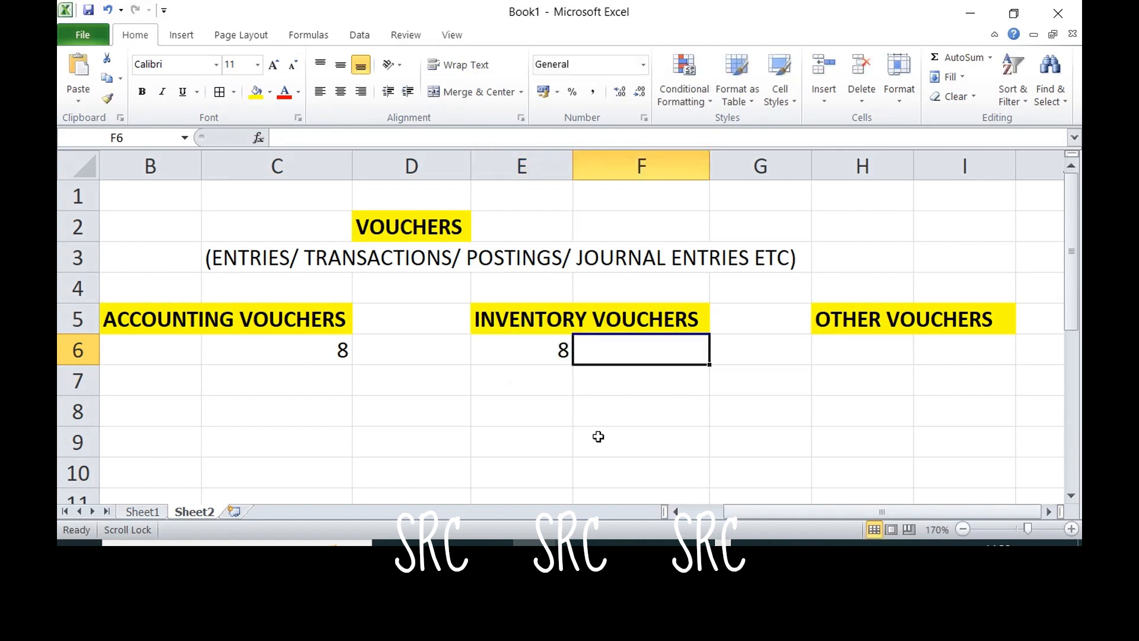
Enter "4/5 VOUCHERS" in cell H6 below the OTHER VOUCHERS subheading.
key("Tab")
key("Tab")
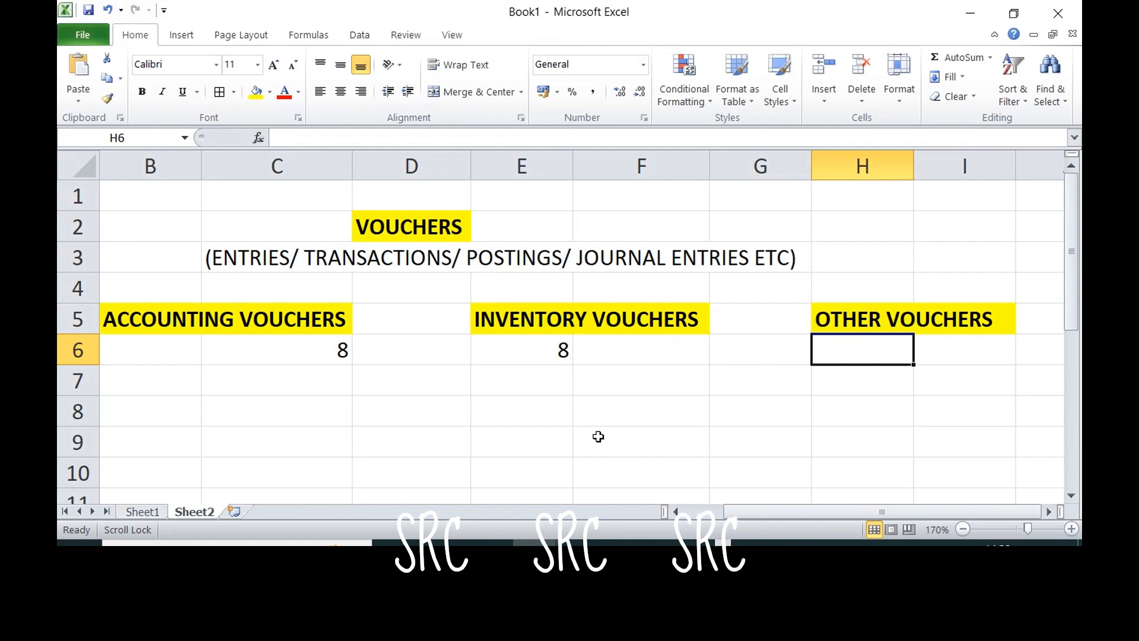
type("4/")
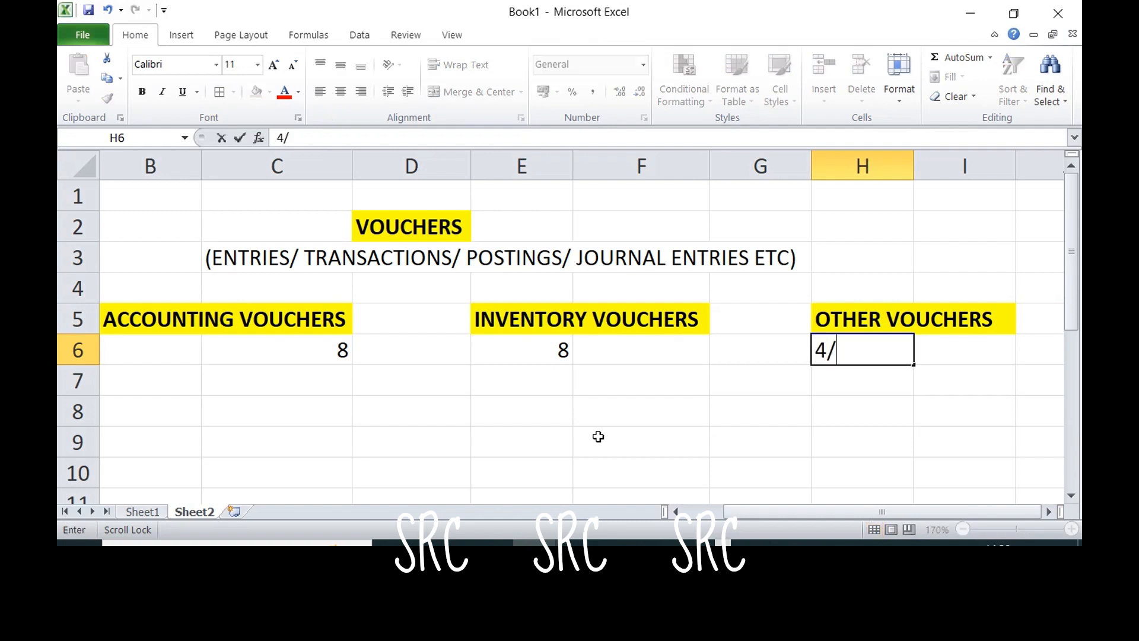
type("5 VOUCHE")
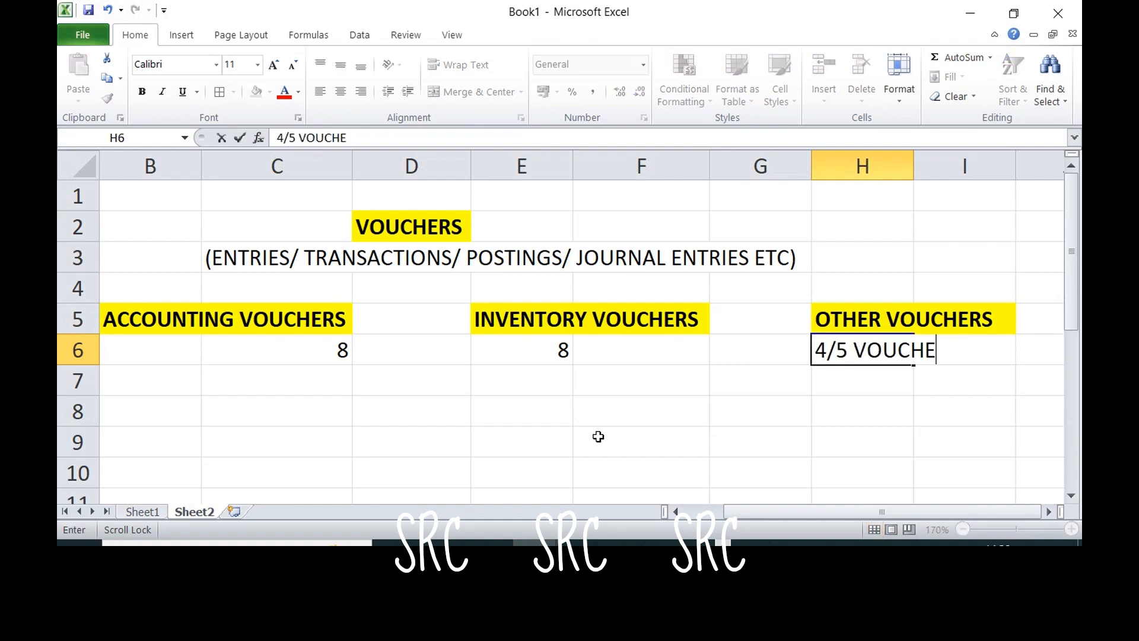
type("RS")
key("Return")
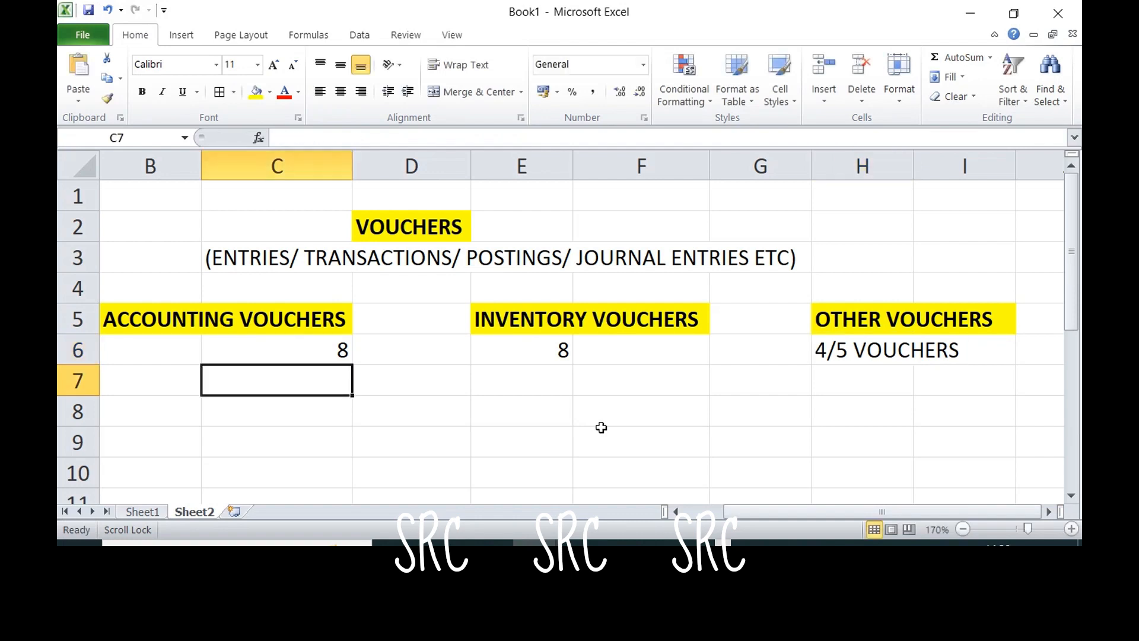
Left-align the count in cell C6 below ACCOUNTING VOUCHERS.
left_click(303, 355)
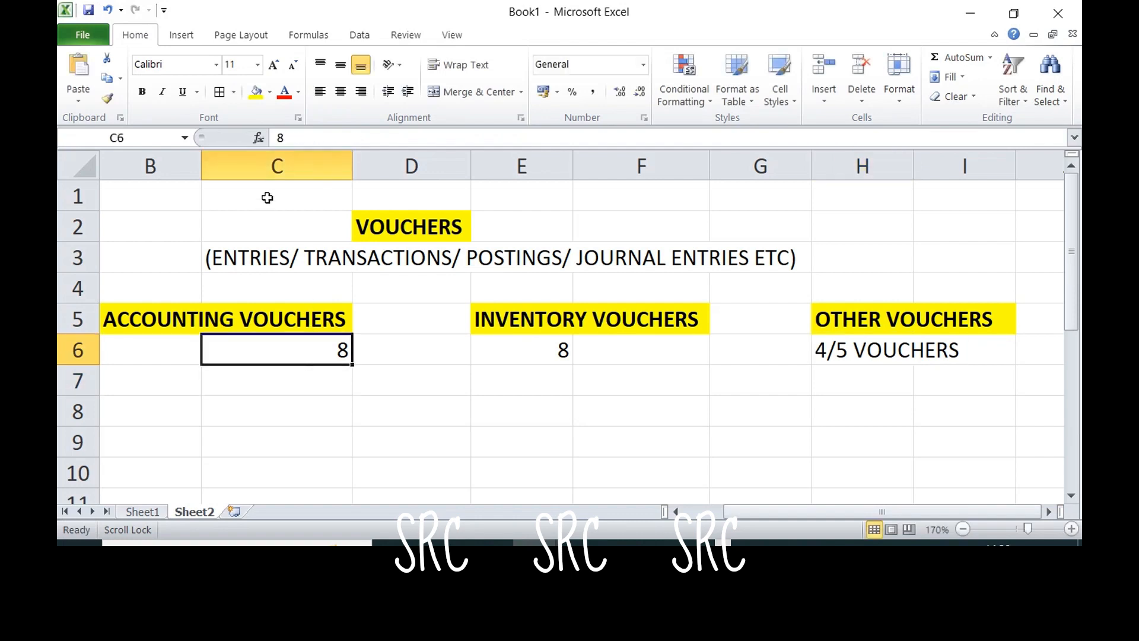
left_click(320, 92)
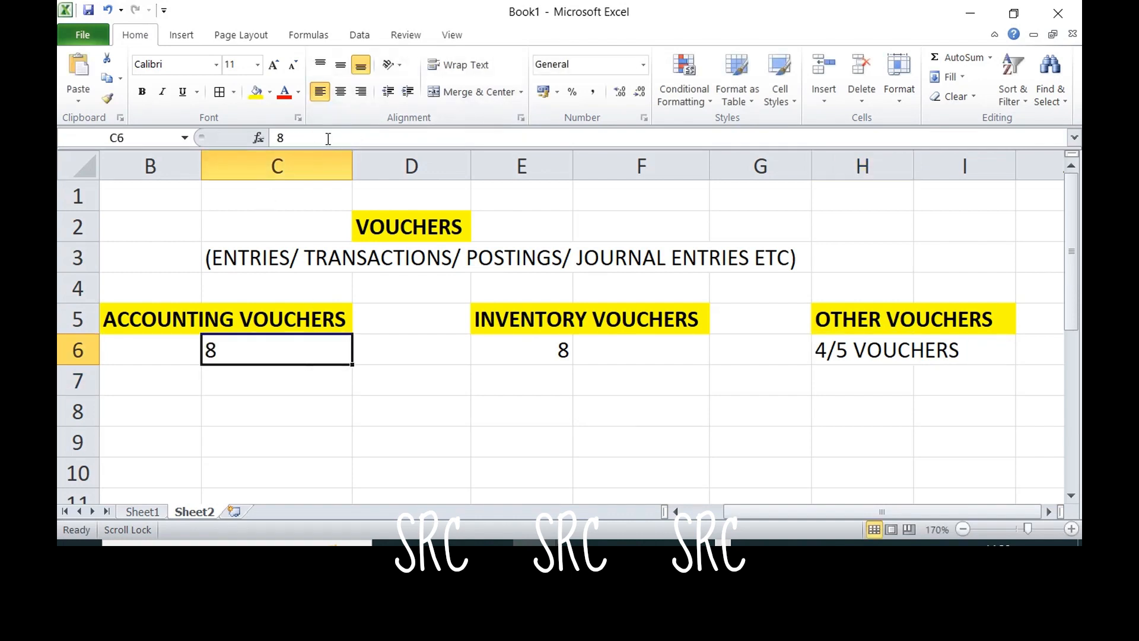
left_click(216, 318)
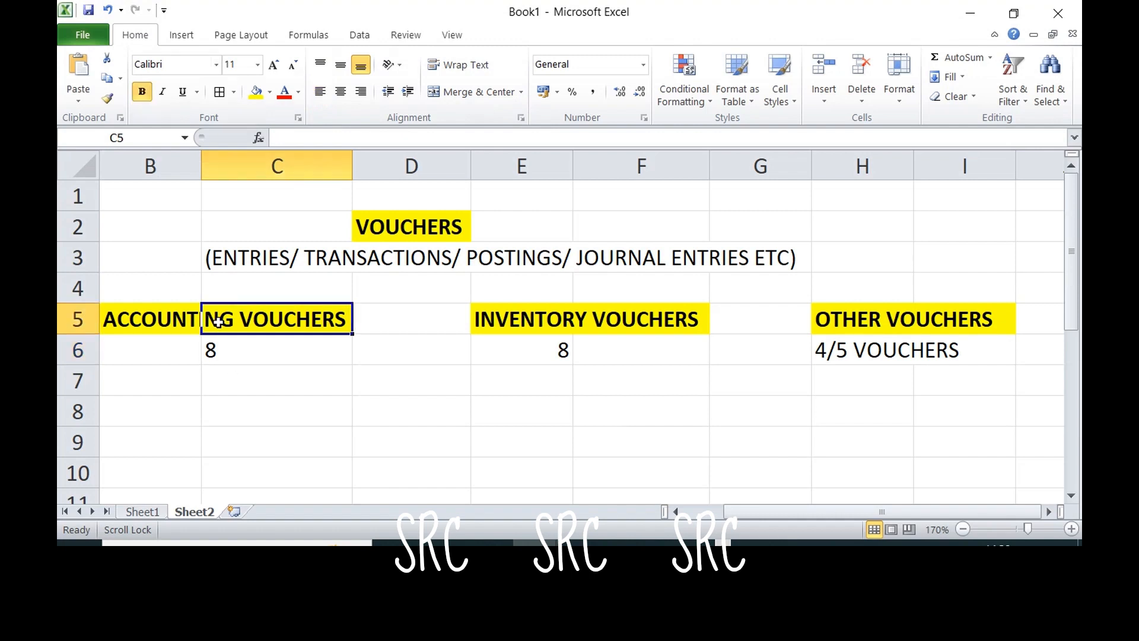
Widen column C further to make room below the ACCOUNTING VOUCHERS subheading, and select cell B5.
left_click(222, 401)
left_click(241, 384)
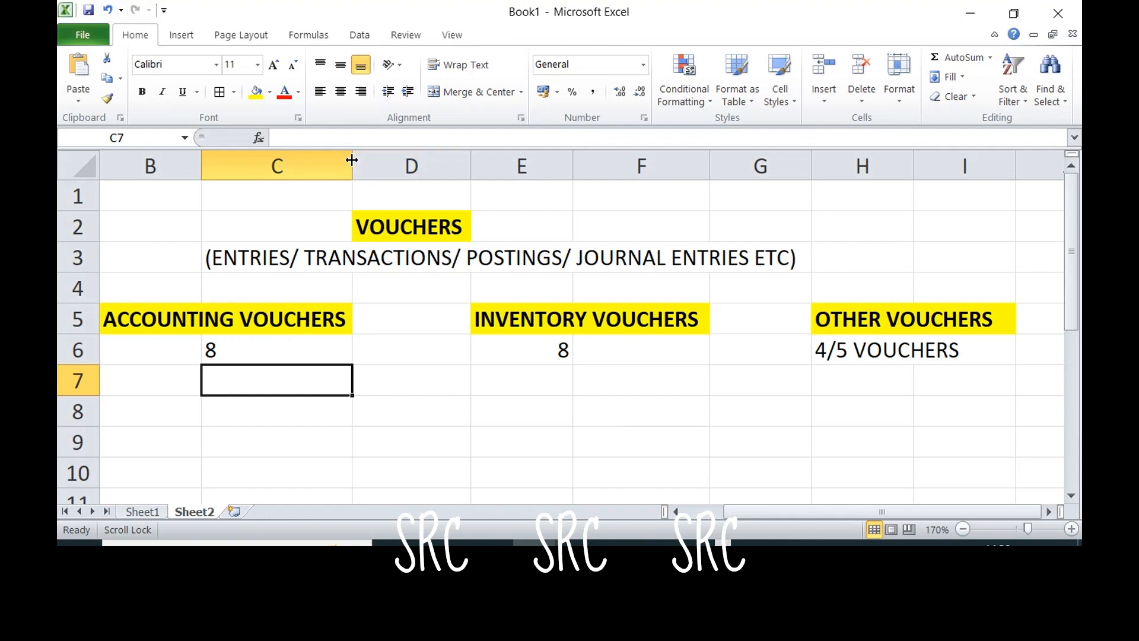
left_click_drag(353, 161, 426, 142)
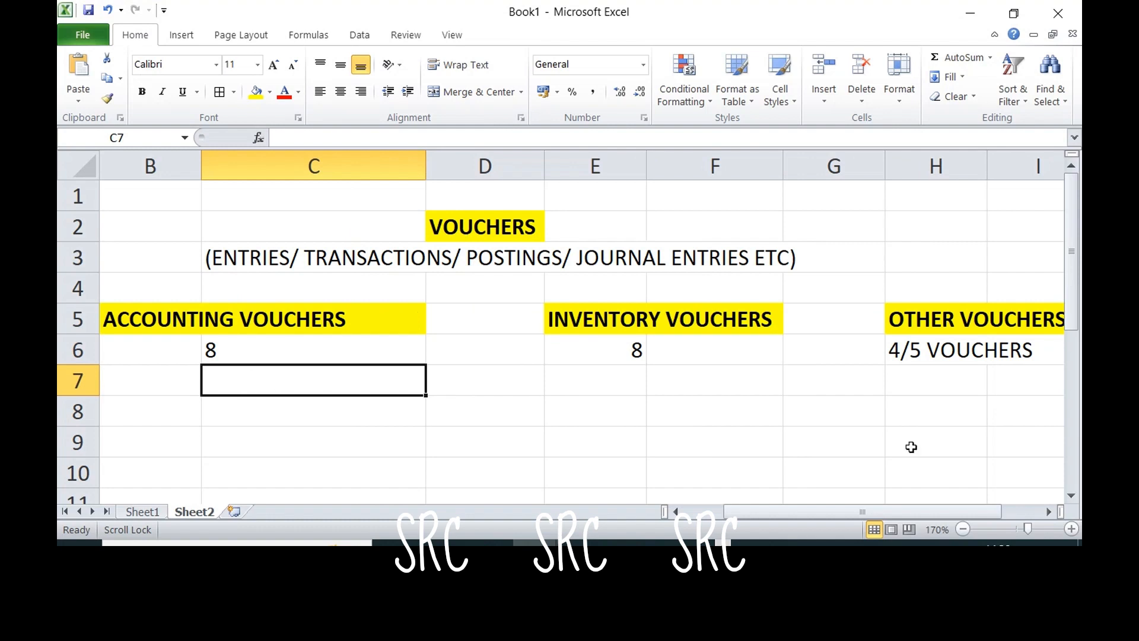
left_click_drag(880, 515, 838, 509)
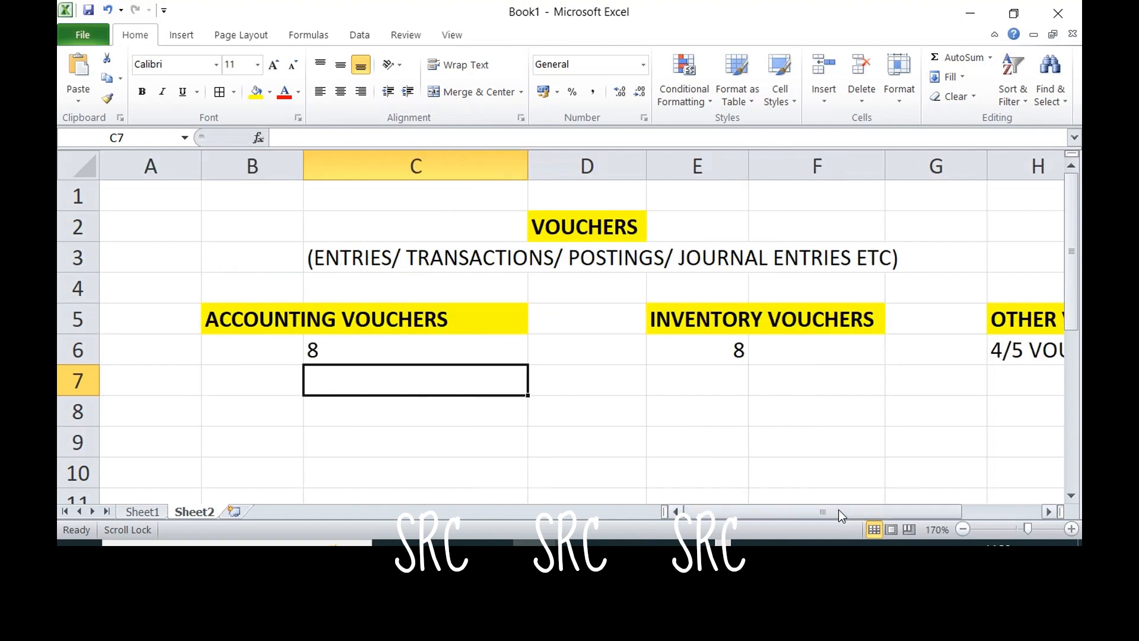
left_click(280, 319)
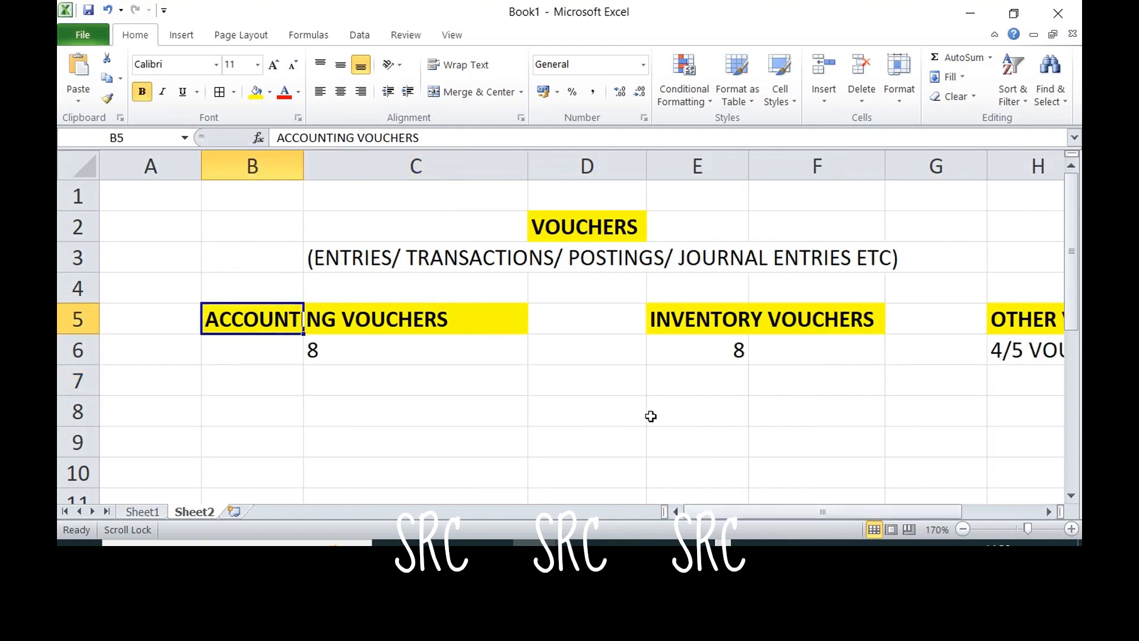
List "1. PURCHASE VOUCHER" in C7 and "2. SALES VOUCHER" in C8 under the ACCOUNTING VOUCHERS count.
left_click(1072, 529)
left_click(1072, 528)
left_click(1072, 528)
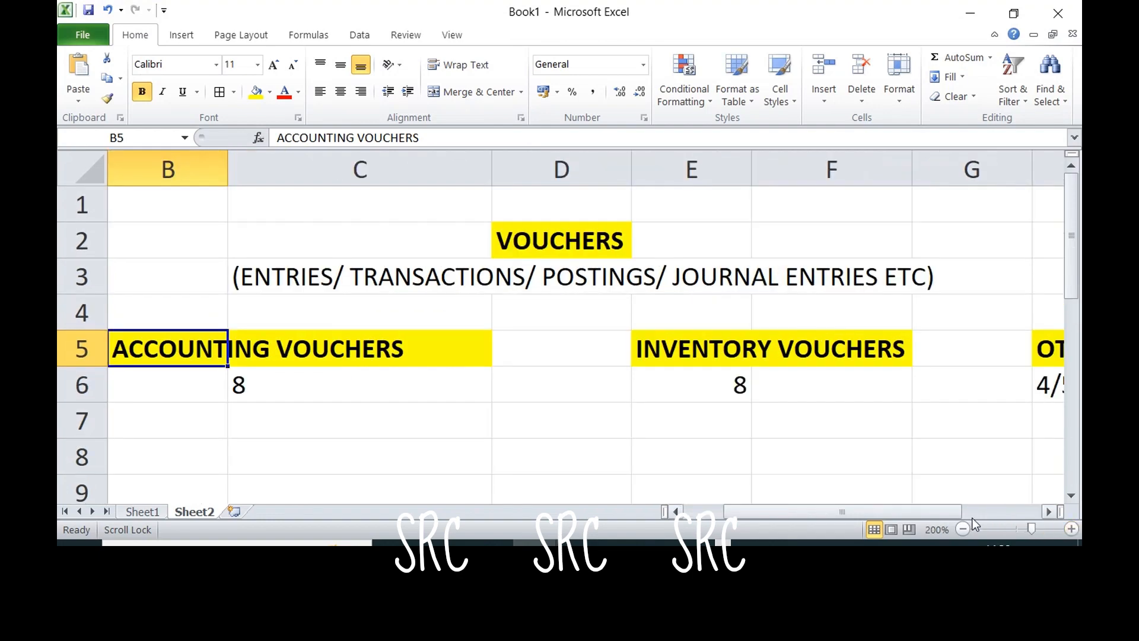
left_click(677, 511)
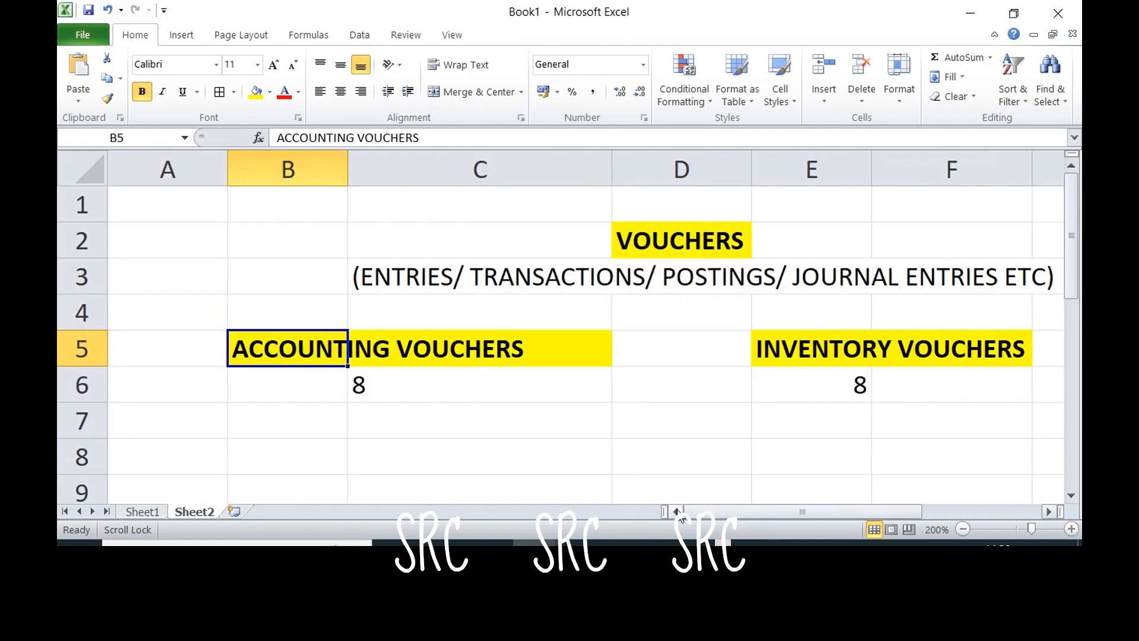
left_click(377, 420)
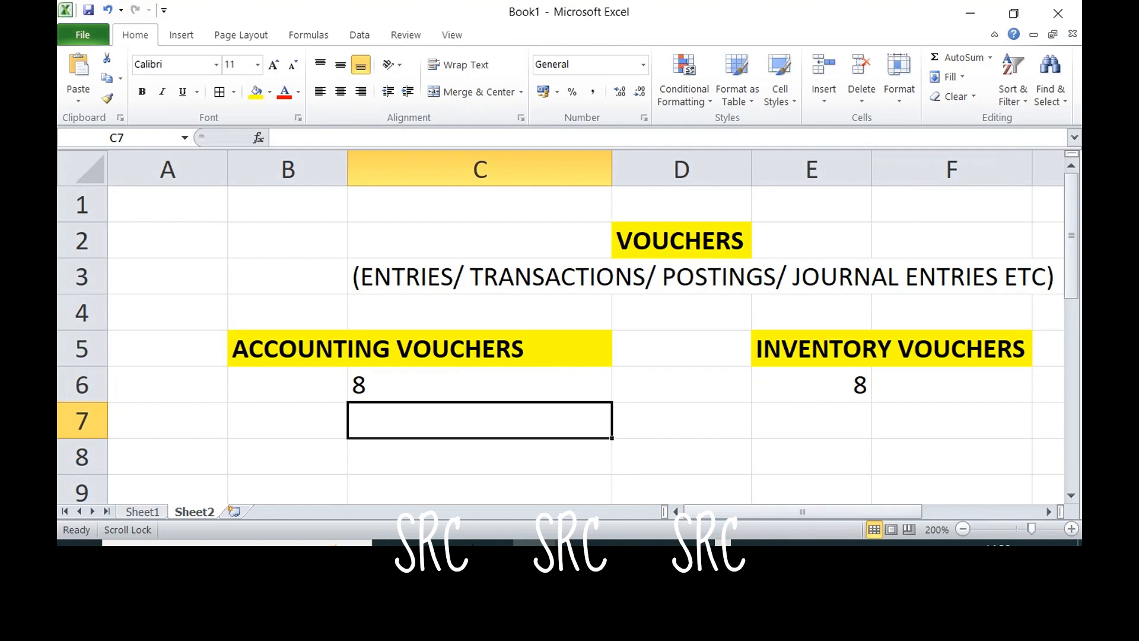
scroll(561, 344, "down", 1)
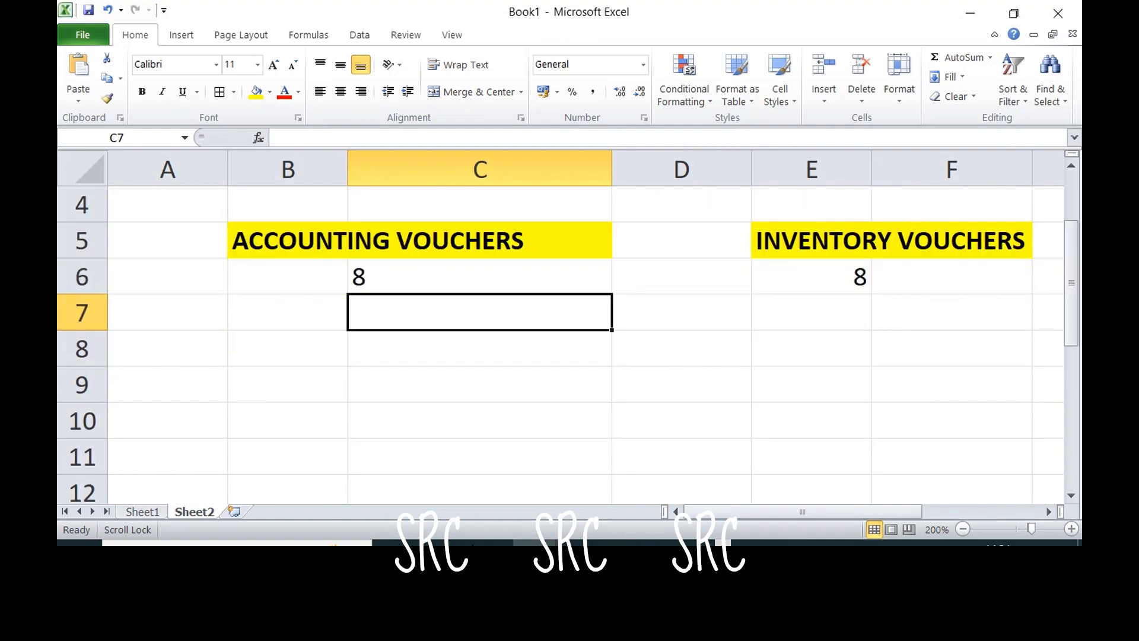
type("1. PU")
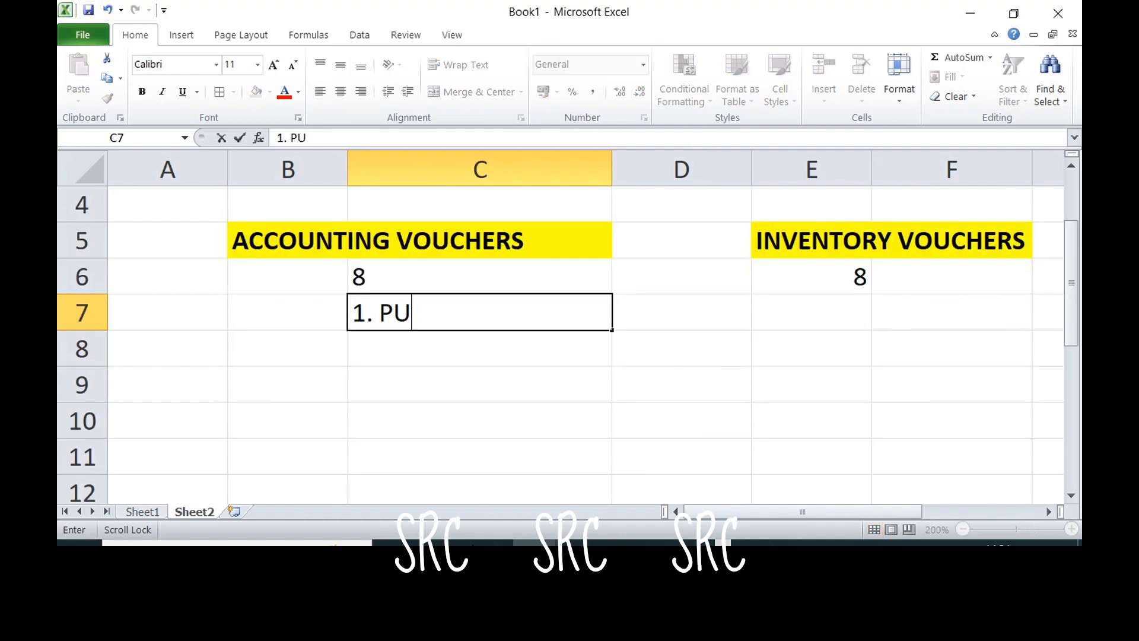
type("RCHASE VOUCHER")
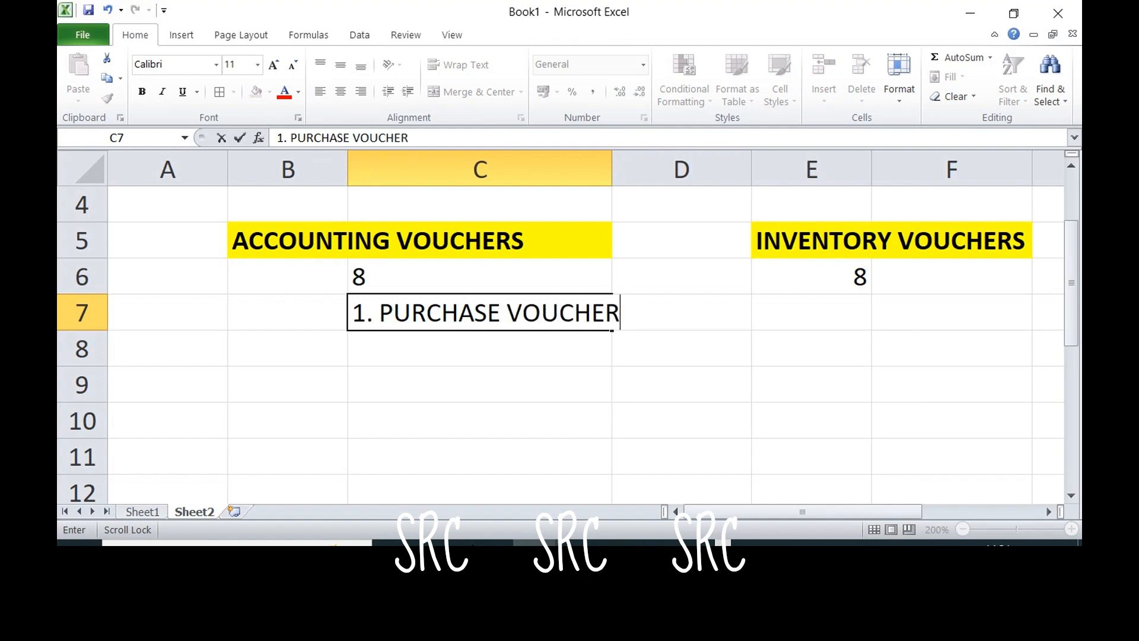
key("Return")
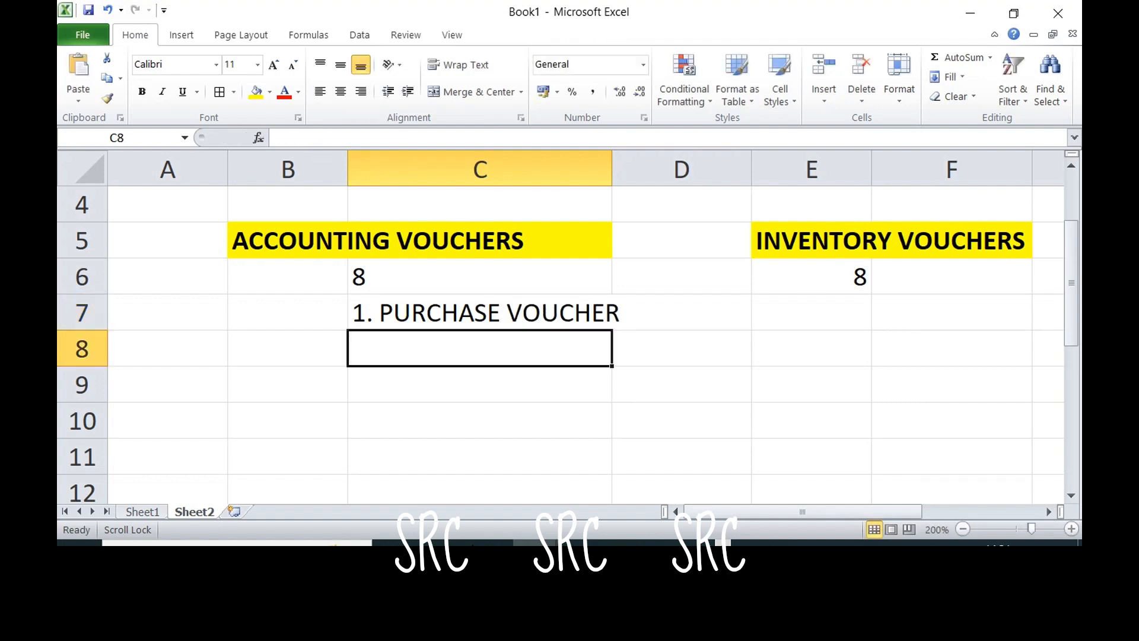
type("2. SAL")
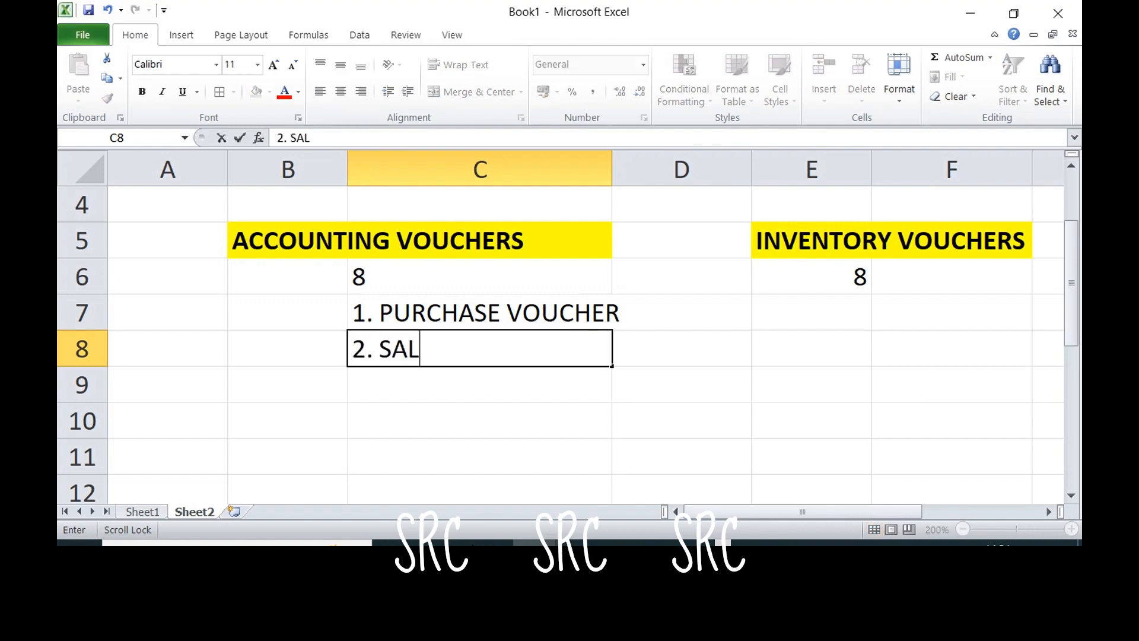
type("ES VOUCHER")
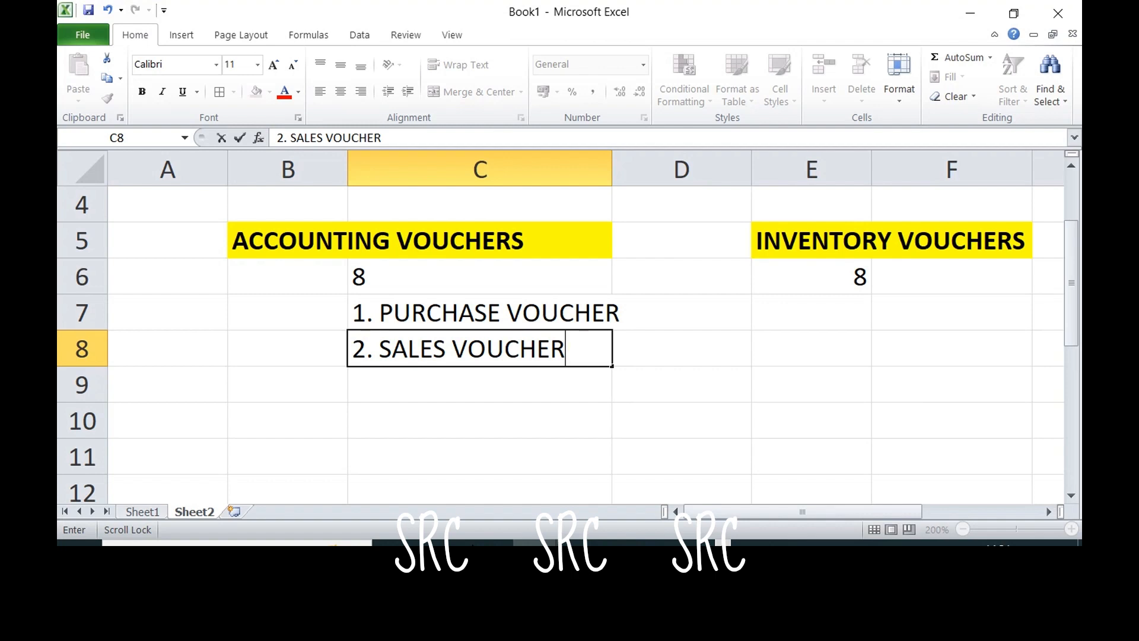
key("Return")
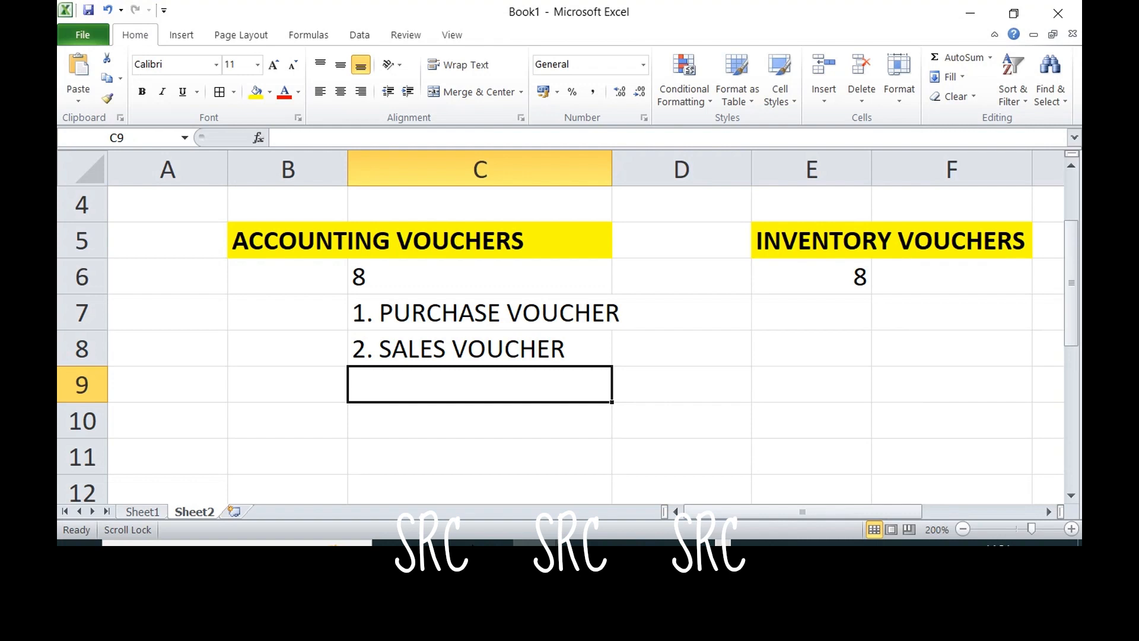
Enter "3. DEBIT NOTE (PURCHASE RETURN)" in cell C9 as the third accounting voucher.
type("3. ")
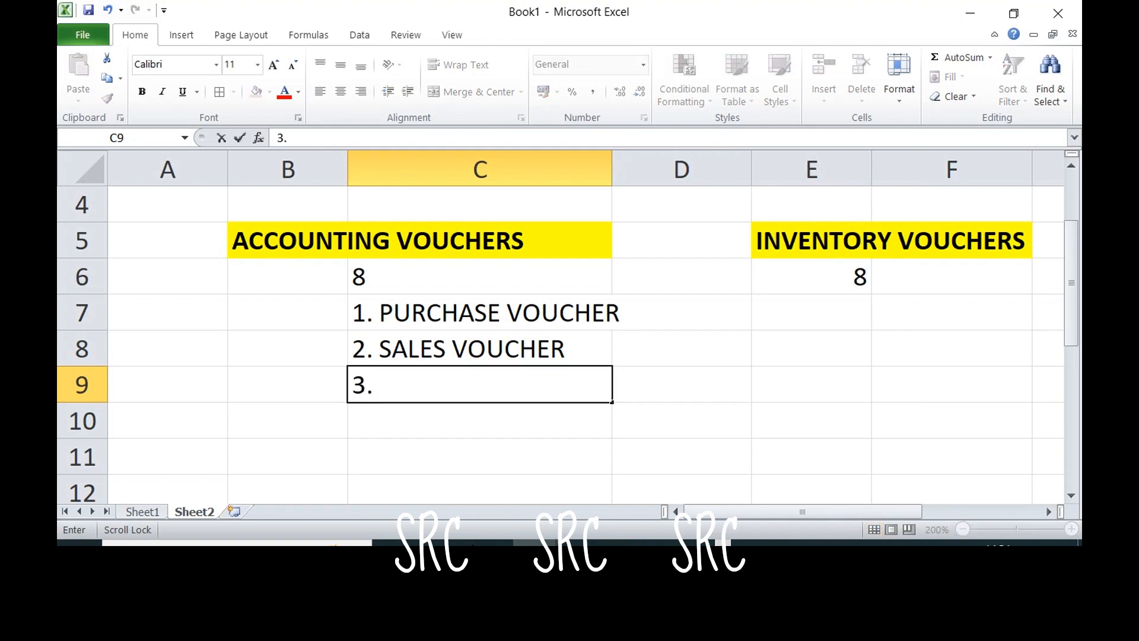
type("DEBIT N")
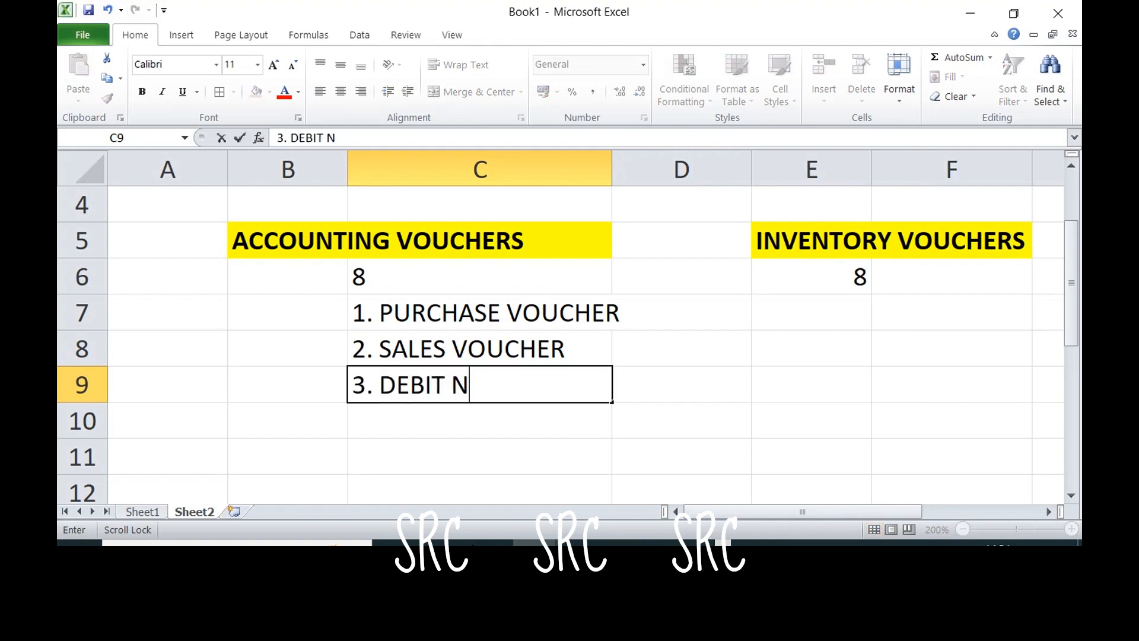
type("OTE ")
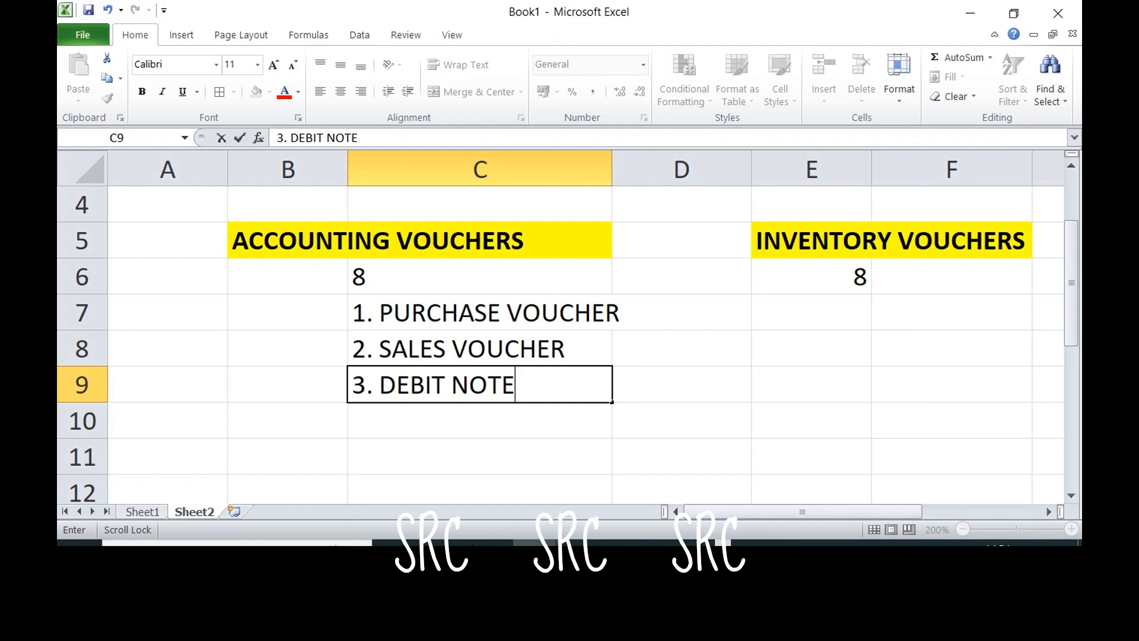
type("(PURCH")
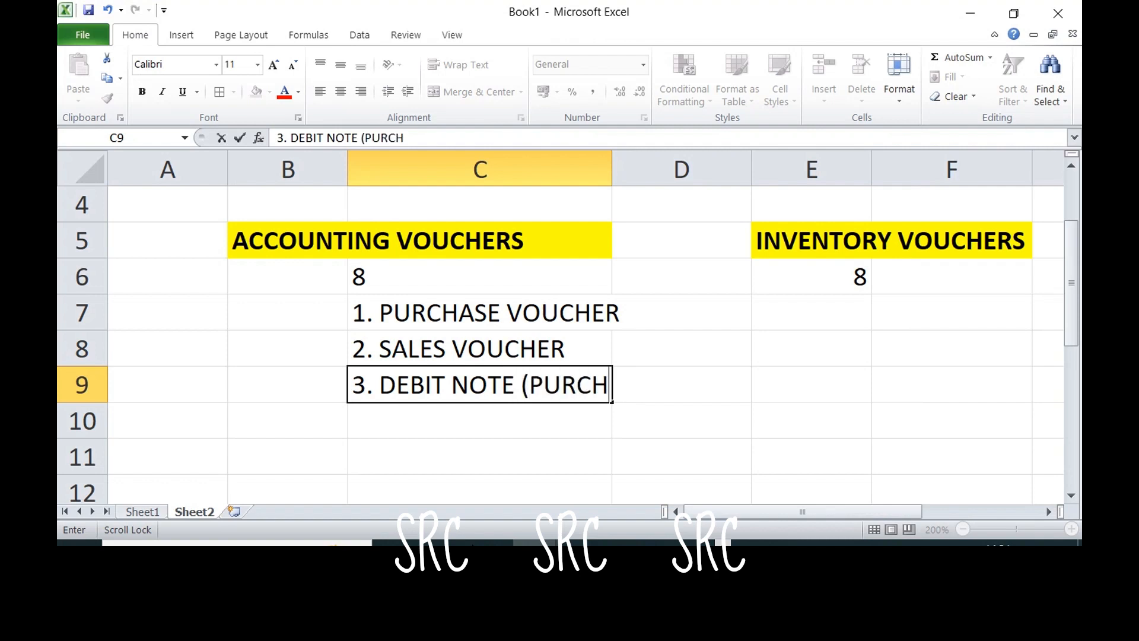
type("ASE RETURN)")
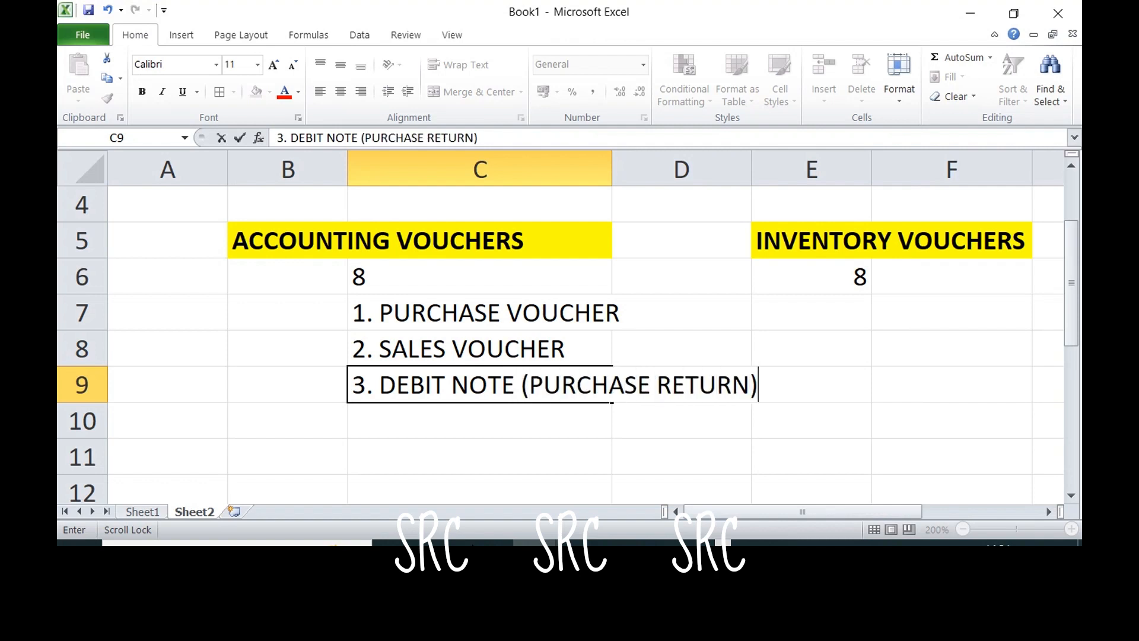
key("Return")
Enter "4. CREDIT NOTE (SALES RETUNR)" in cell C10 as the fourth accounting voucher.
type("4. ")
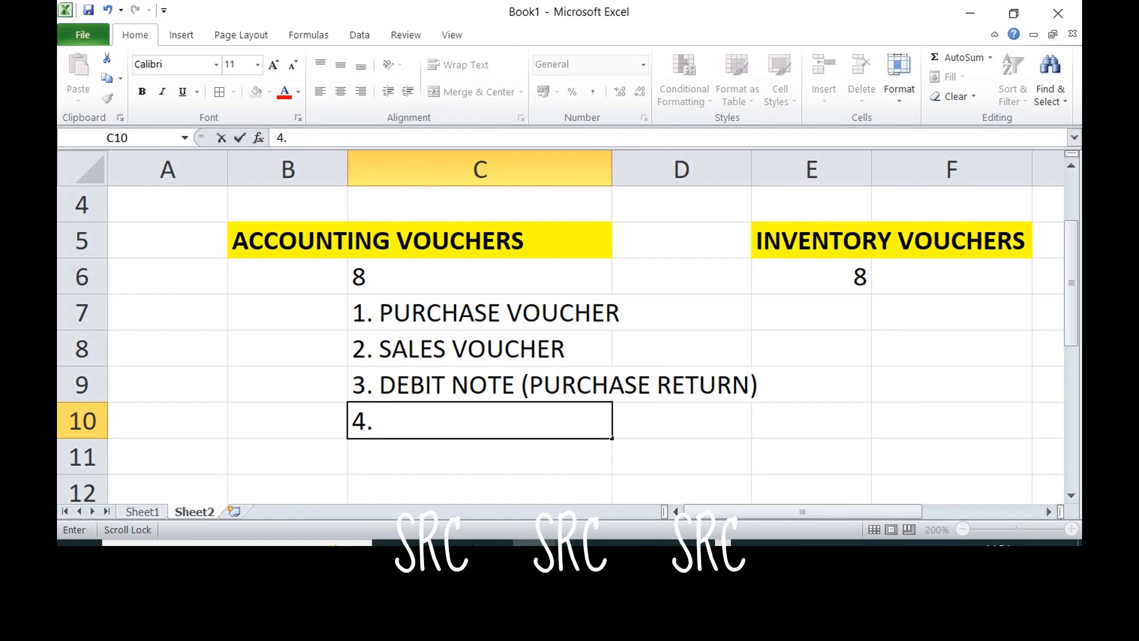
type("CREDIT NO")
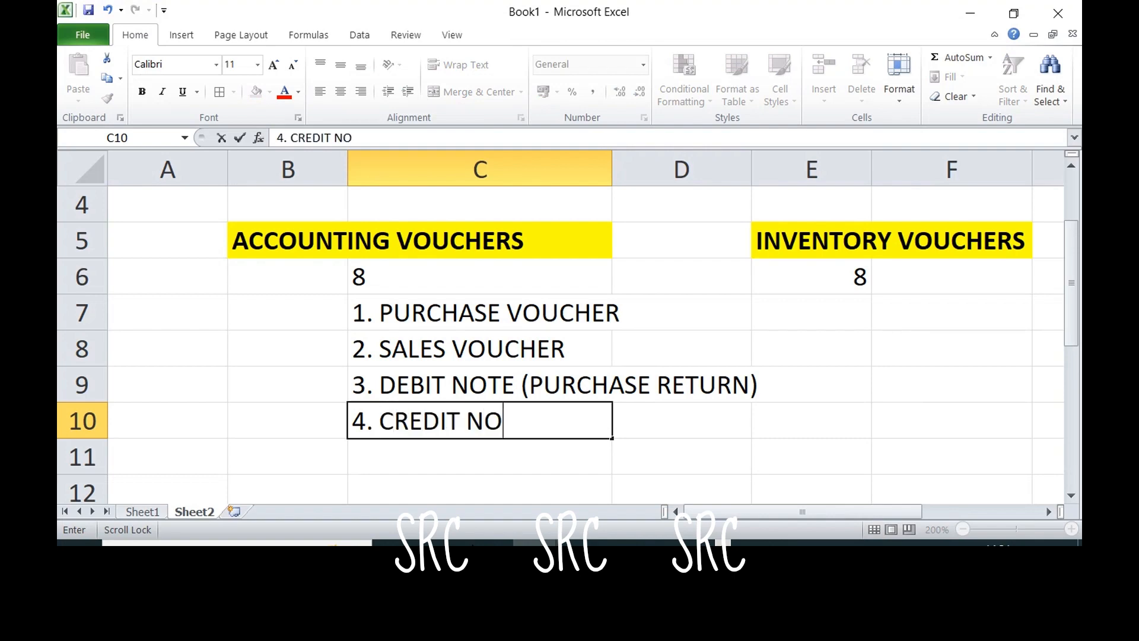
type("TE (SAL")
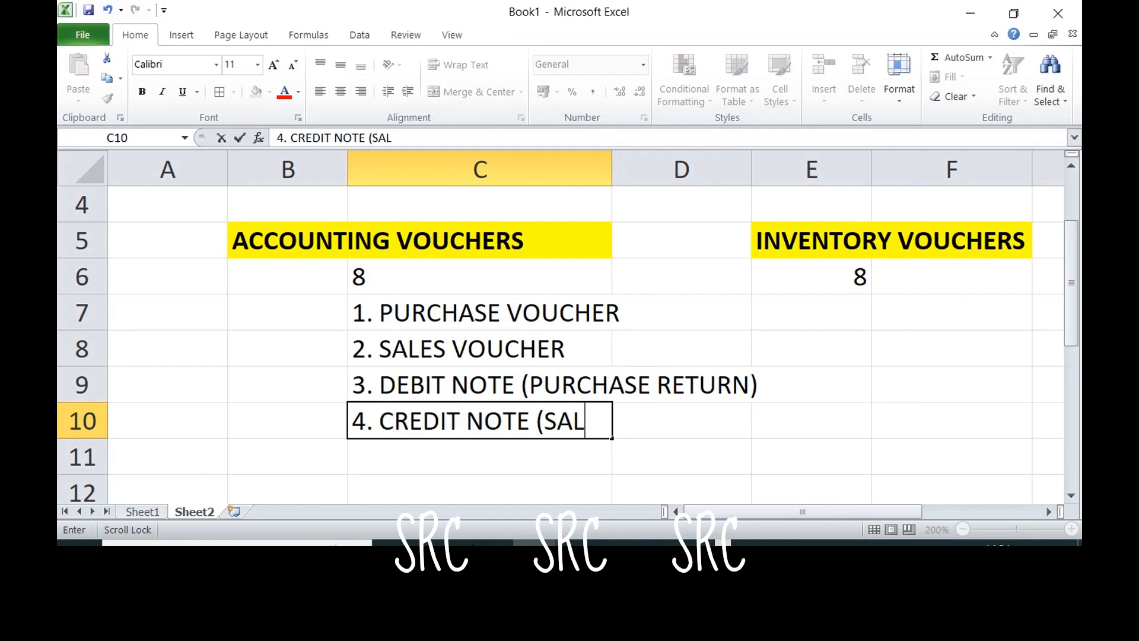
type("ES RETUNR)")
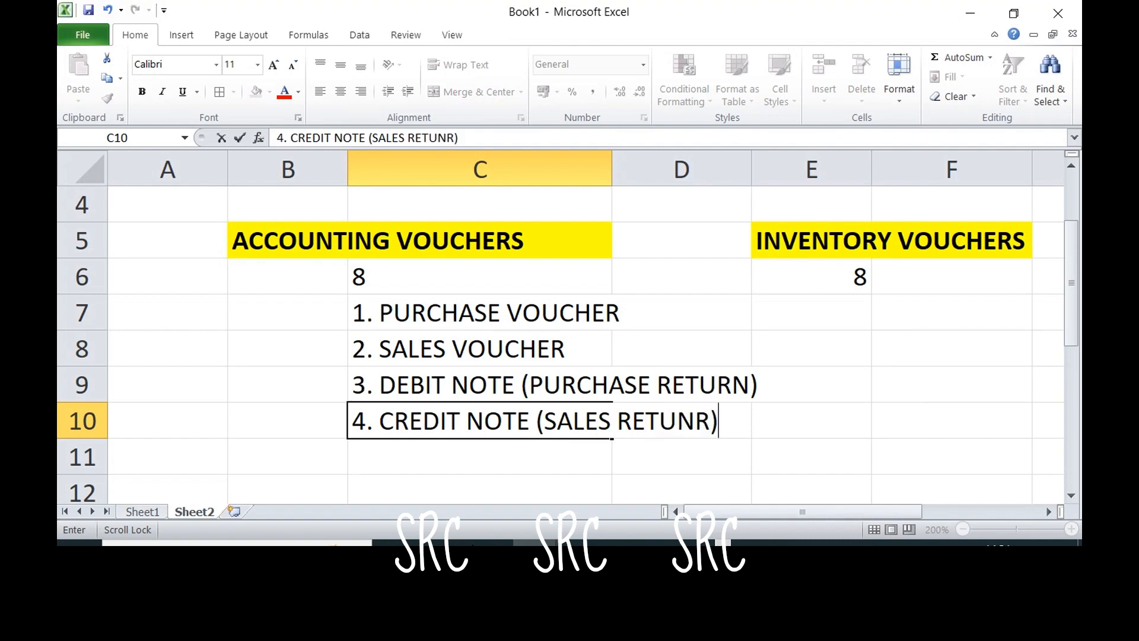
key("Return")
Enter "5. PAYMENT VOUCHER" in cell C11 below the credit note entry.
type("5.")
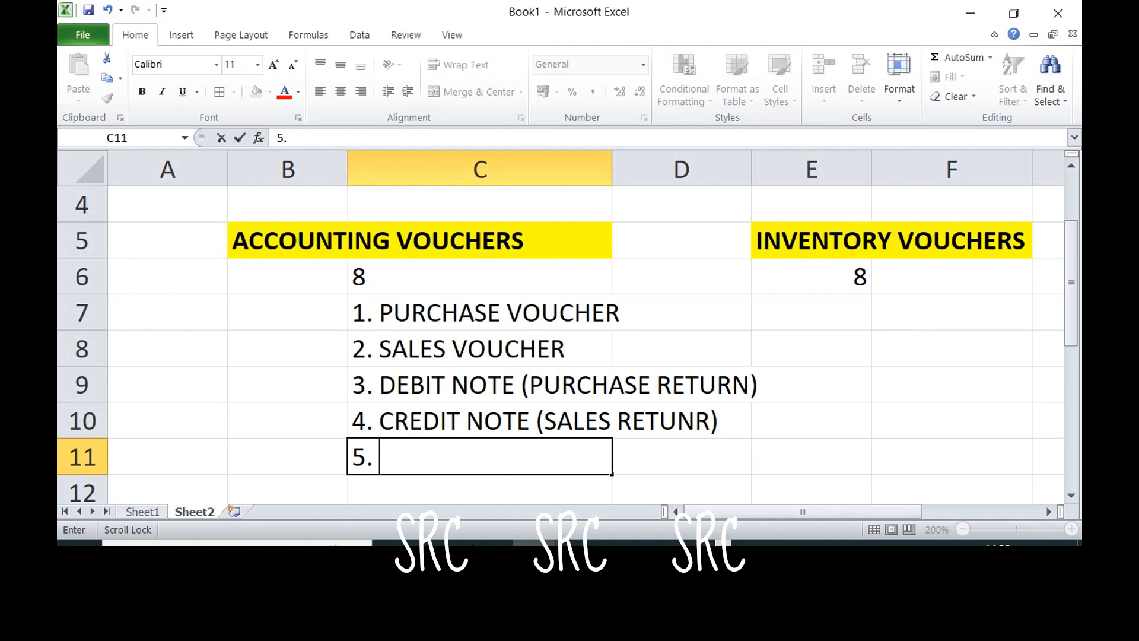
type("PAYMENT G")
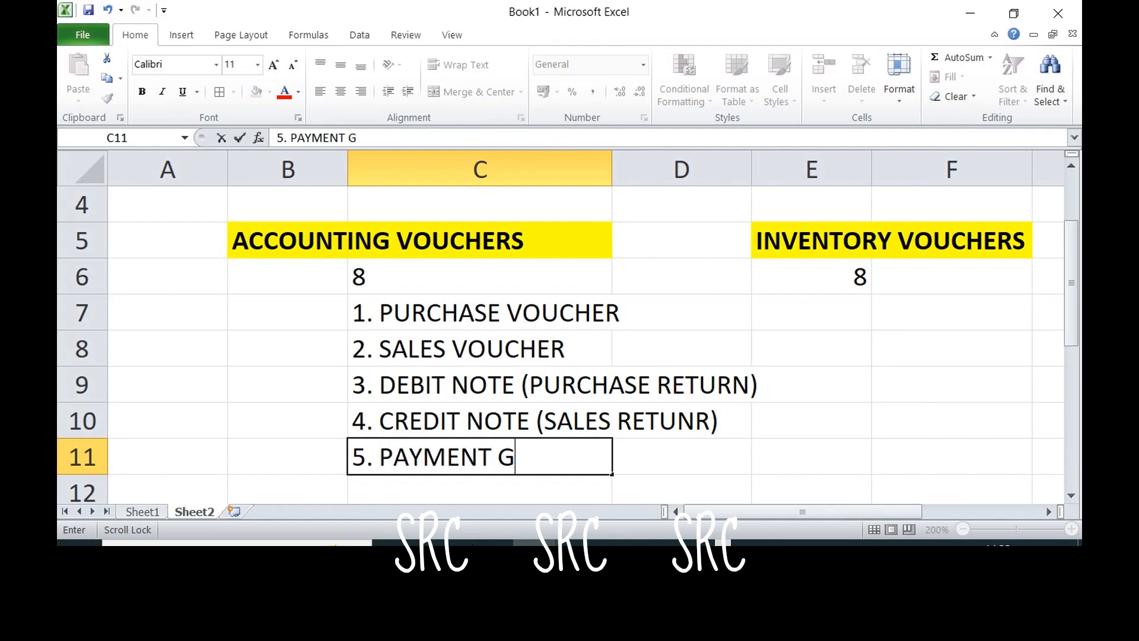
key("BackSpace")
type("VOUCHER")
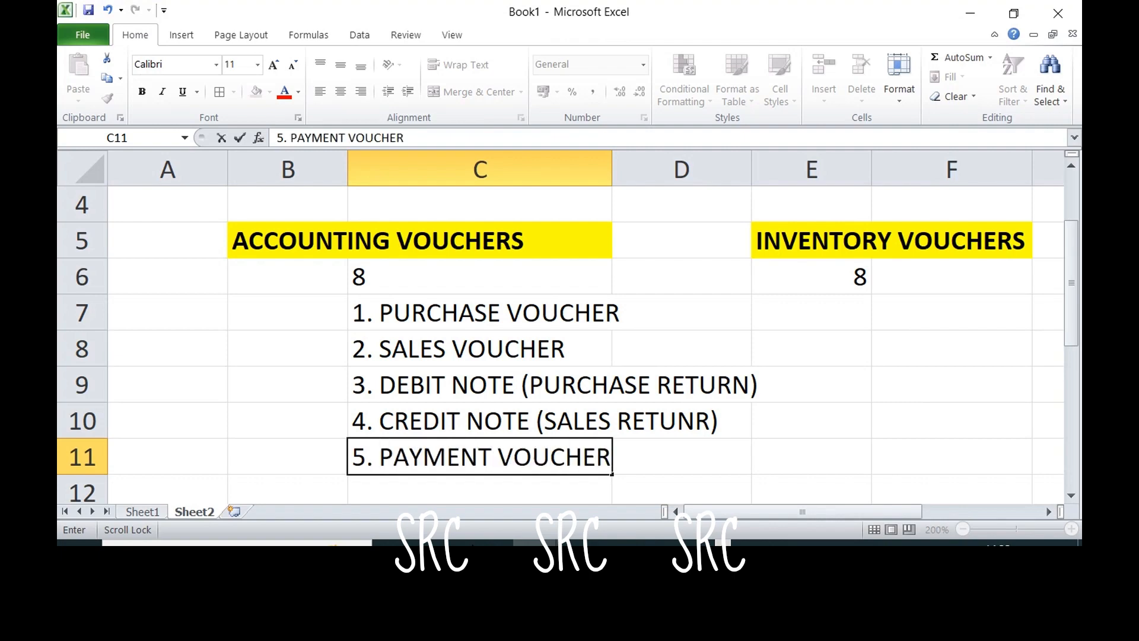
key("Return")
Enter "6. RECEIPT VOUCHER" in cell C12 below the payment voucher entry.
type("6")
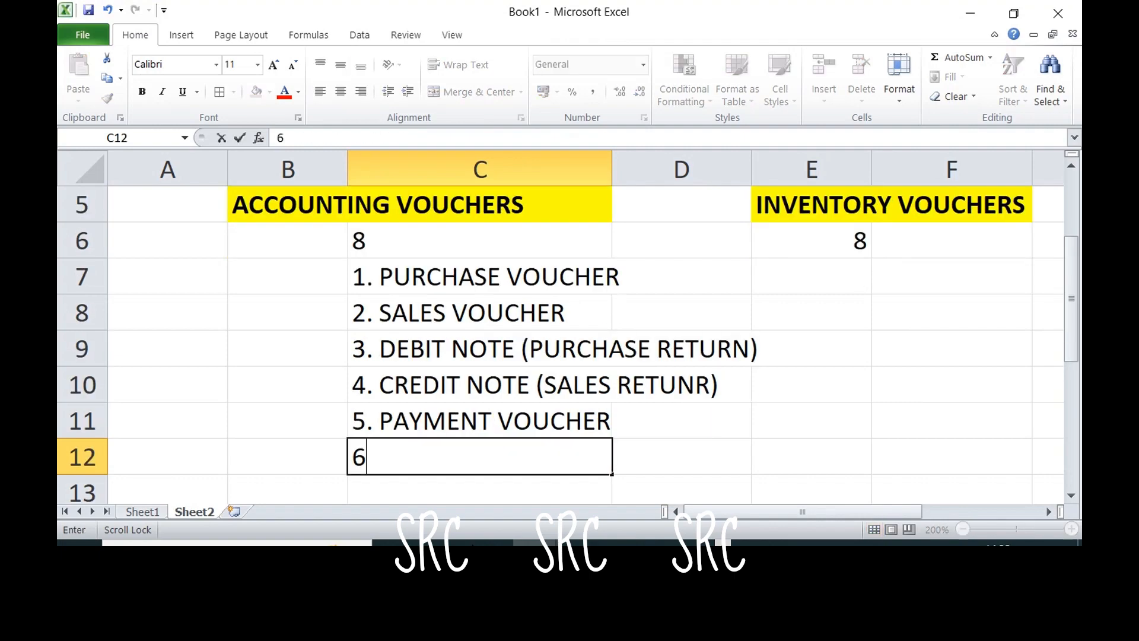
type(". RE")
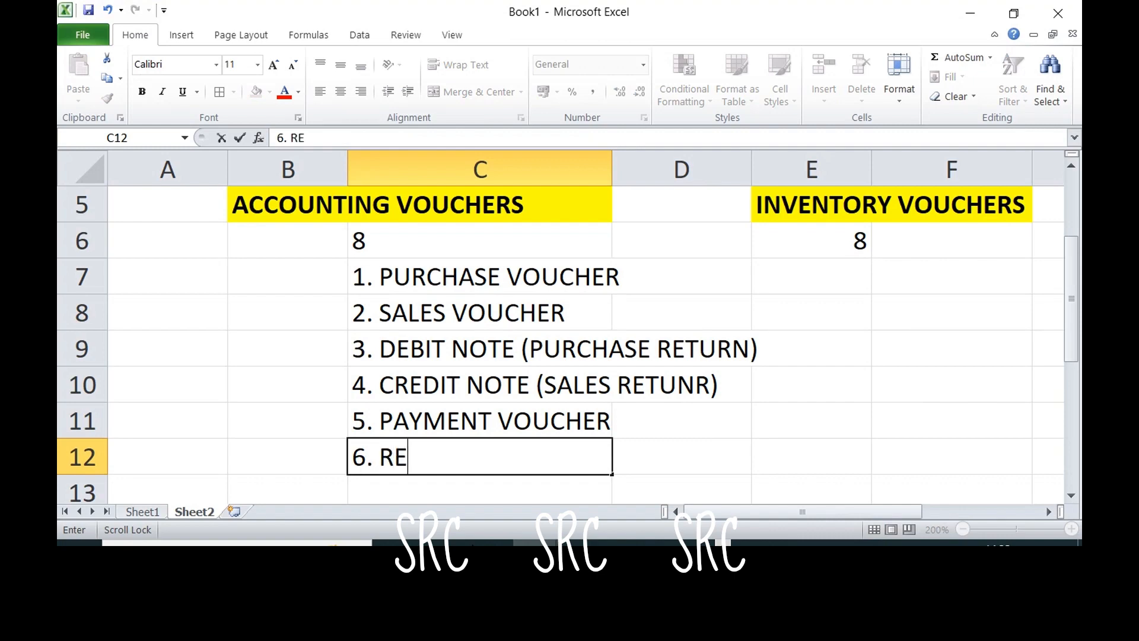
type("CEIPT VOUCH")
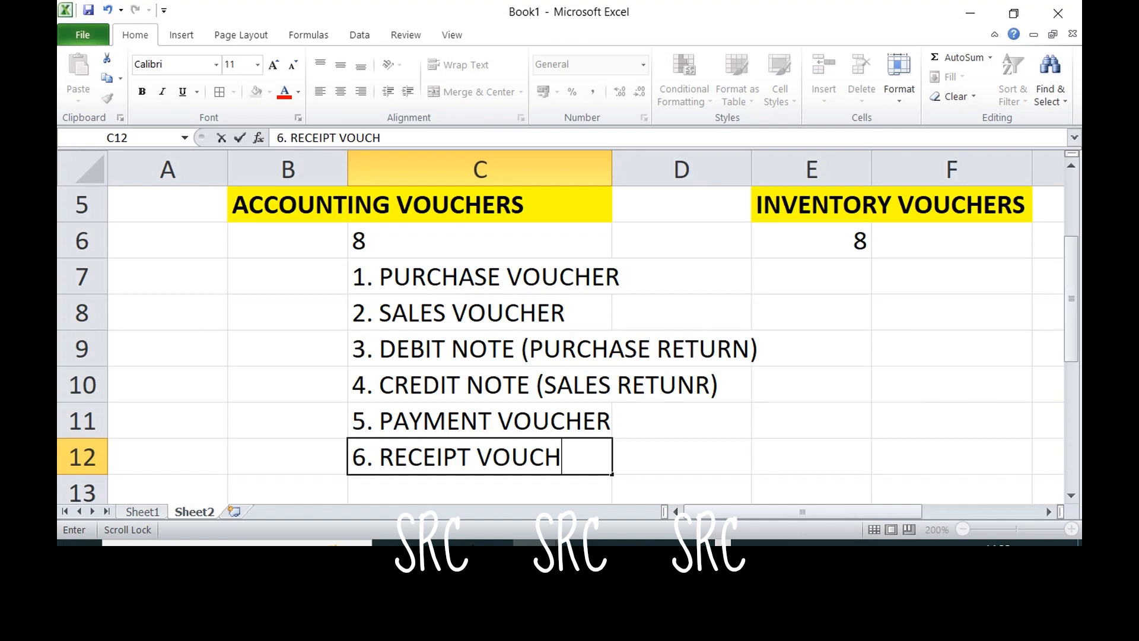
type("ER")
key("Return")
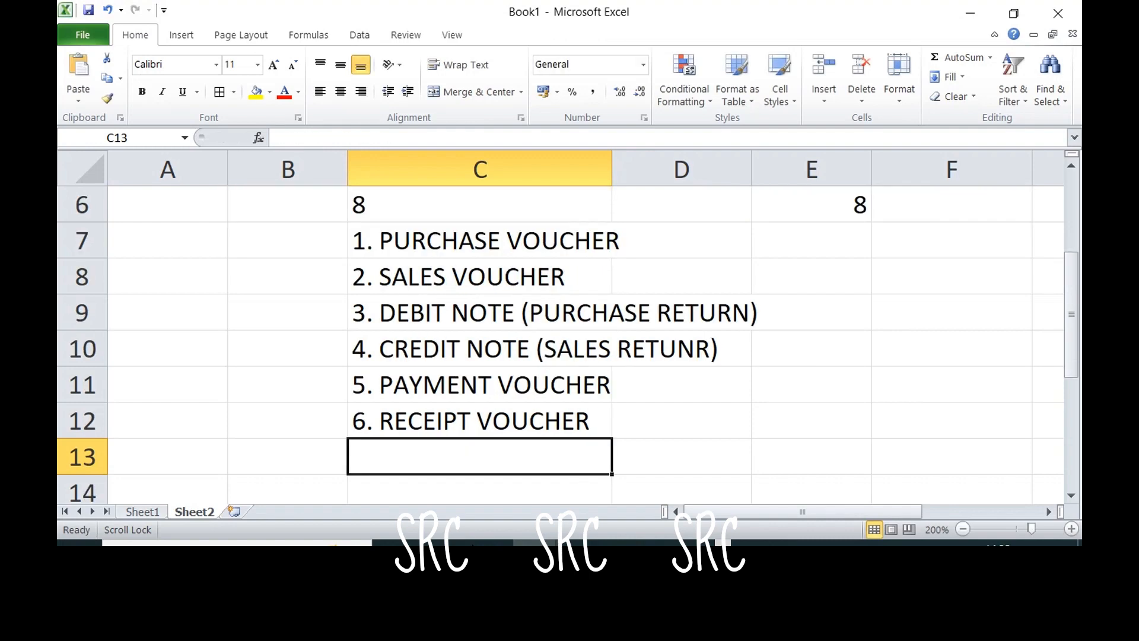
Complete the accounting voucher list with "7. CONTRA VOUCHER" in C13 and "8. JOURNAL VOUCHER" in C14.
type("7")
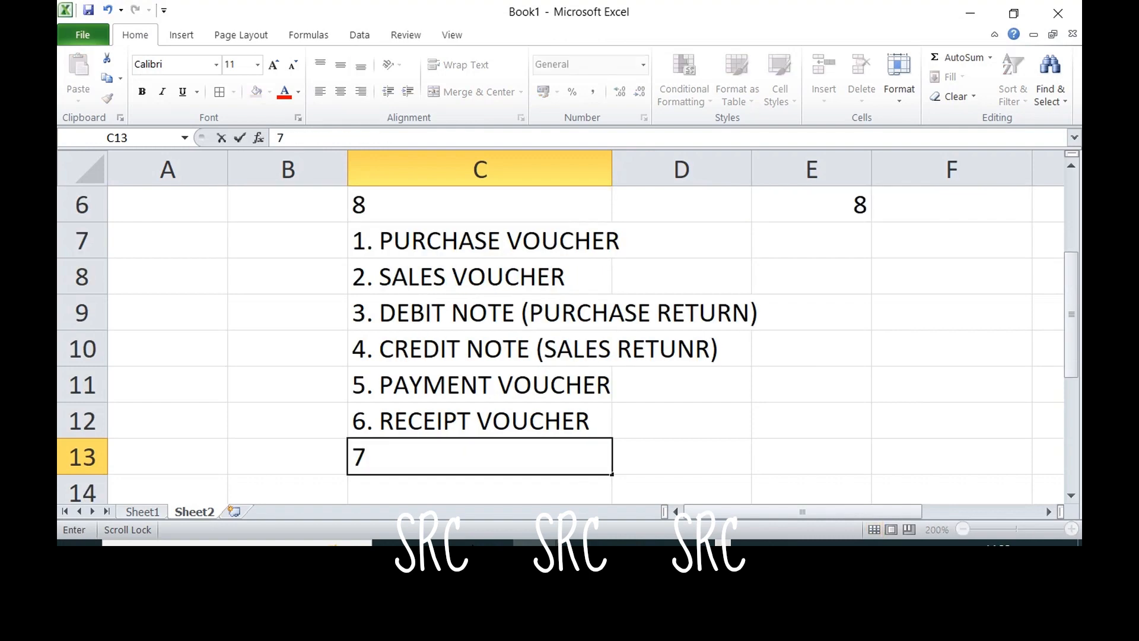
type(". CONTRA VOUCHER")
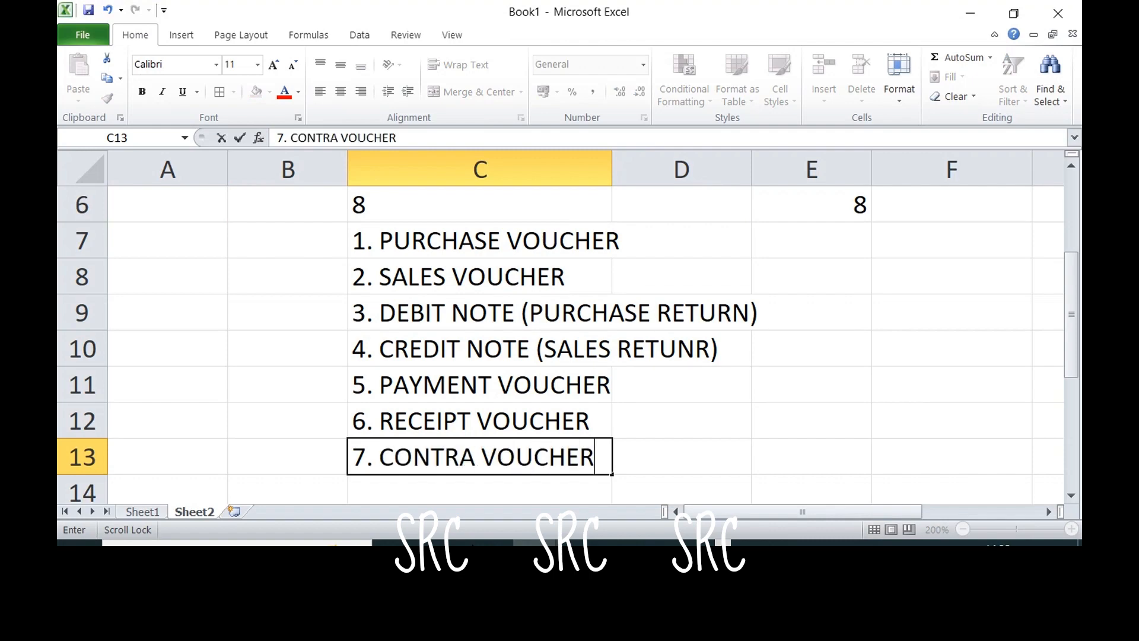
key("Return")
type("8")
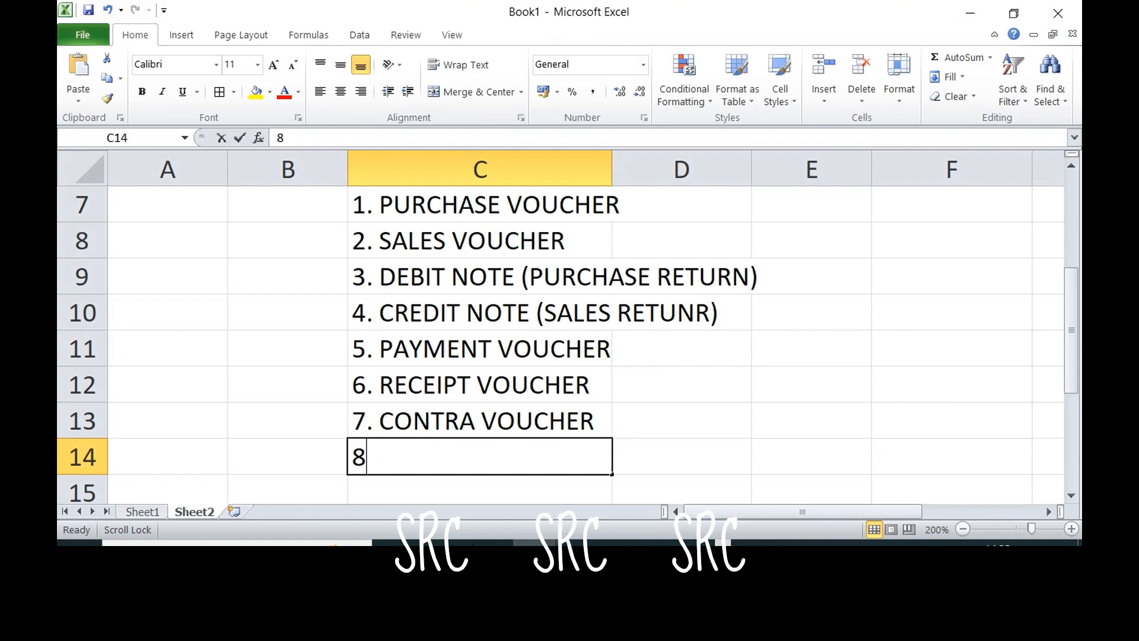
type(". JOUR")
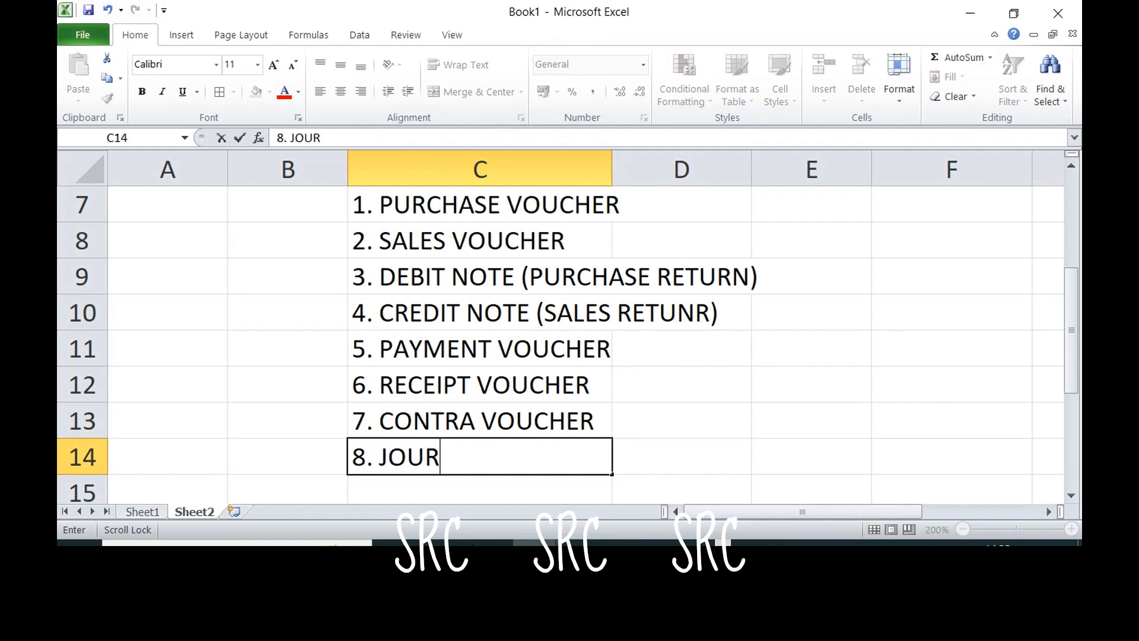
type("NAL VOUCHER")
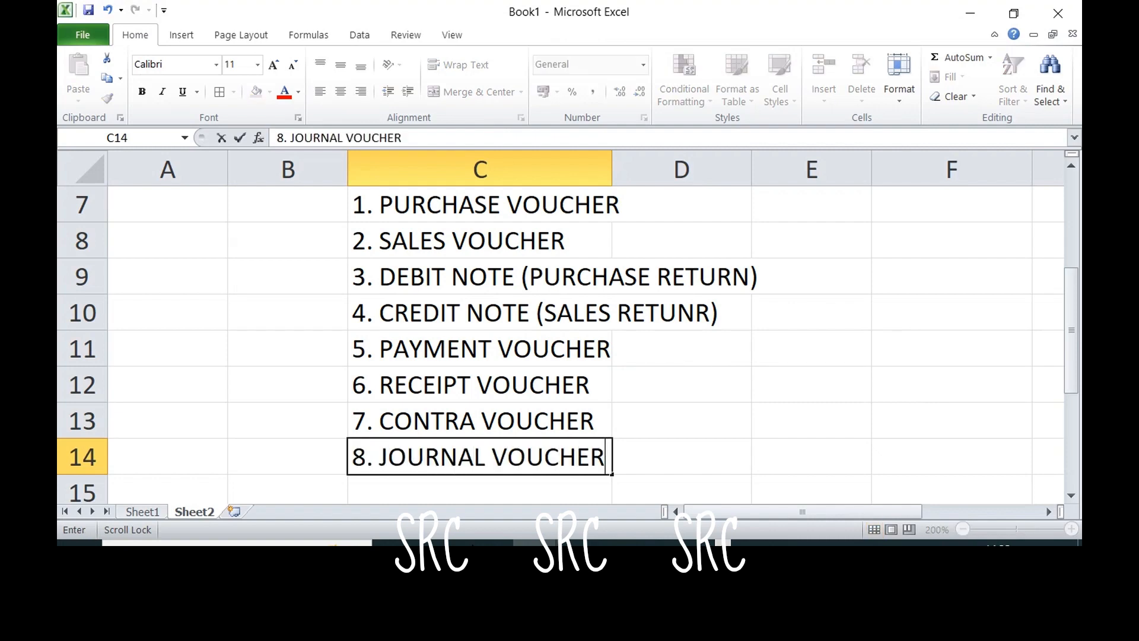
left_click(738, 346)
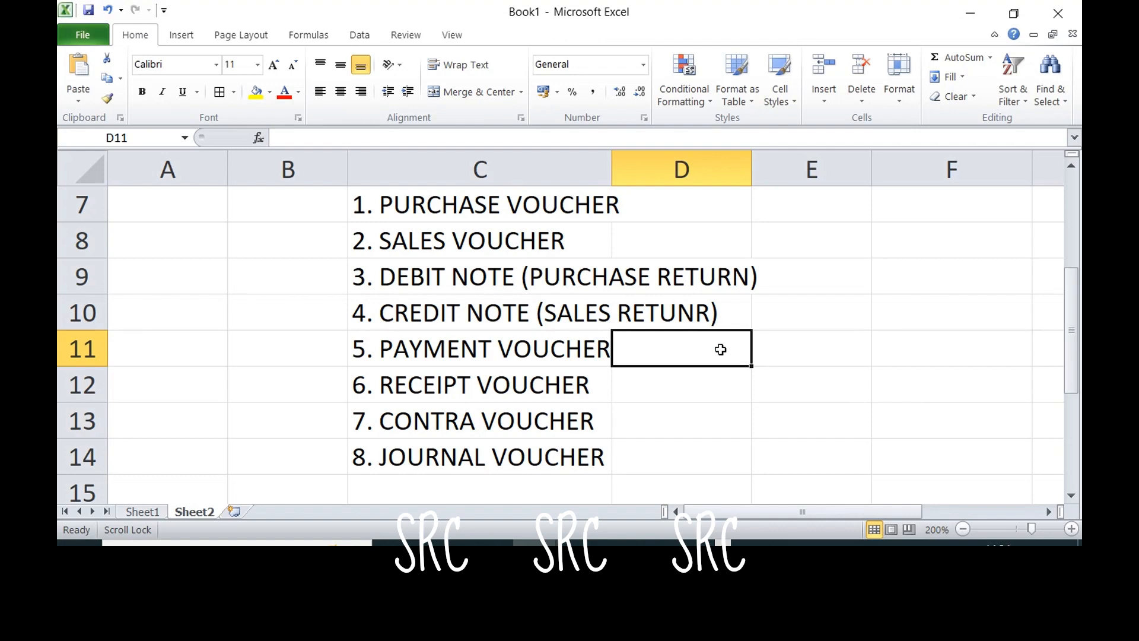
Enter the shortcut F9 in E7 for the purchase voucher and F8 in E8 for the sales voucher.
left_click(723, 202)
left_click(781, 206)
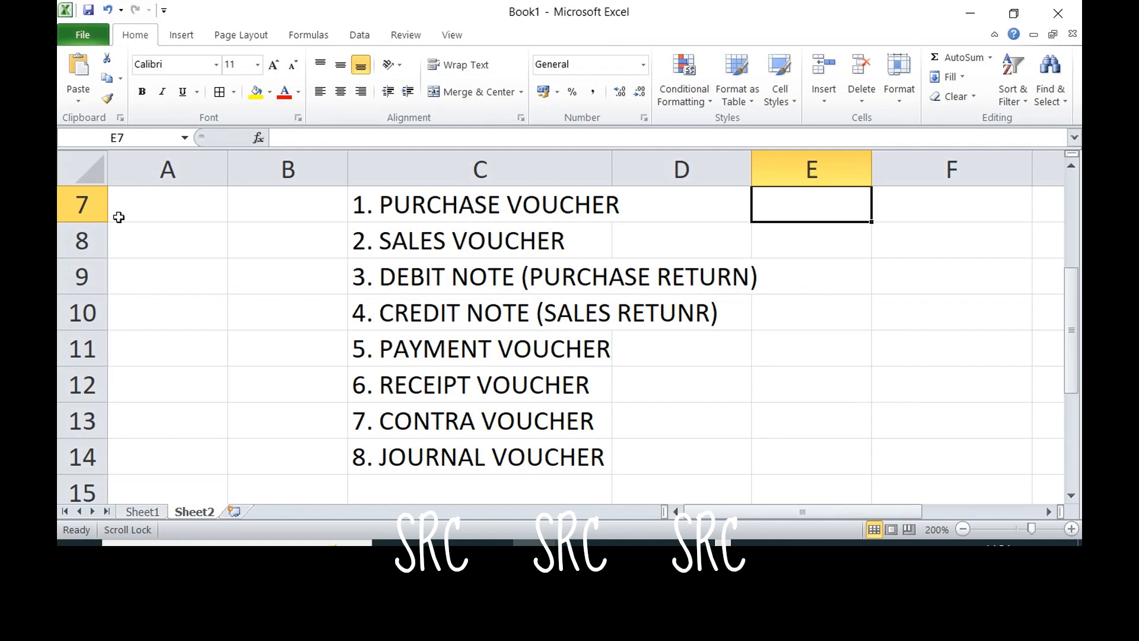
type("F9")
key("Return")
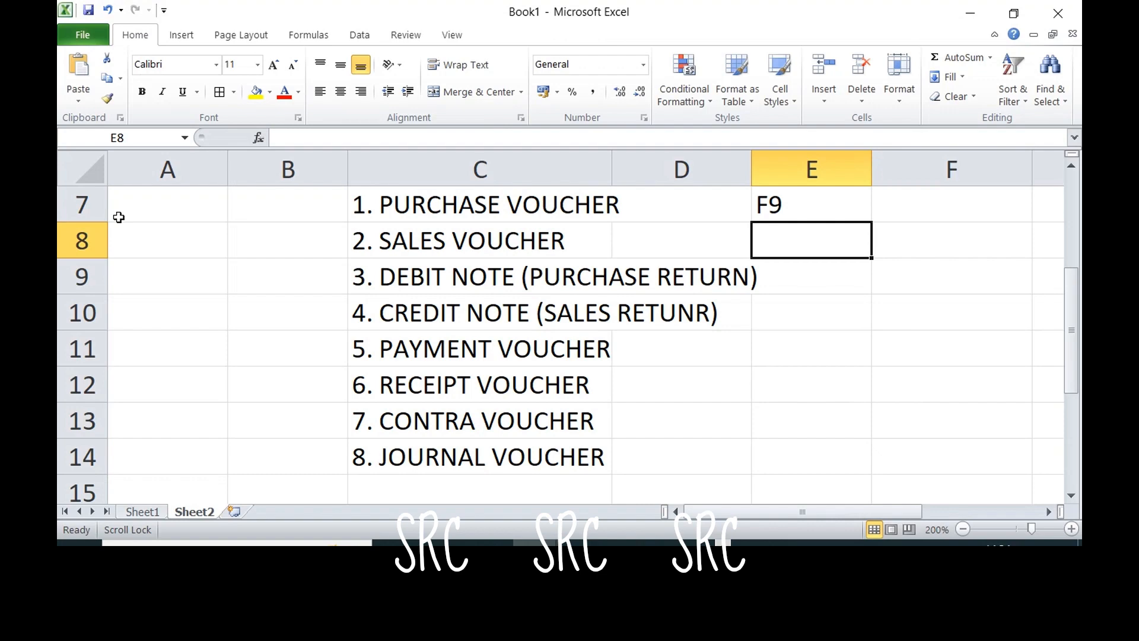
type("F8")
key("Return")
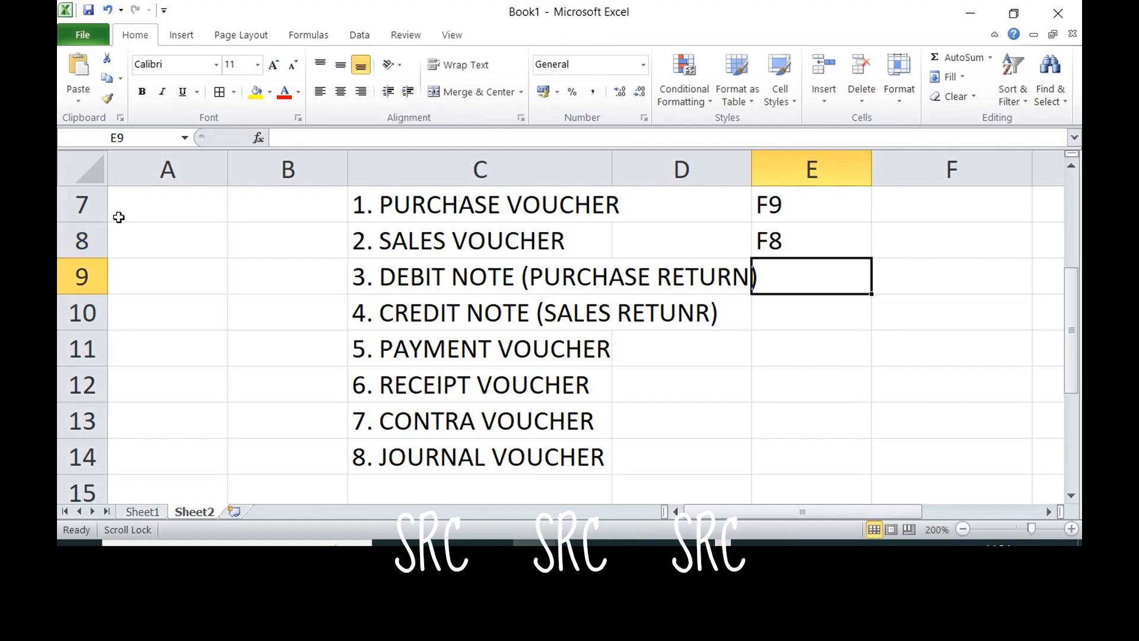
Enter the shortcut ALT+F5 in E9 for the debit note and ALT+F6 in E10 for the credit note.
type("AL")
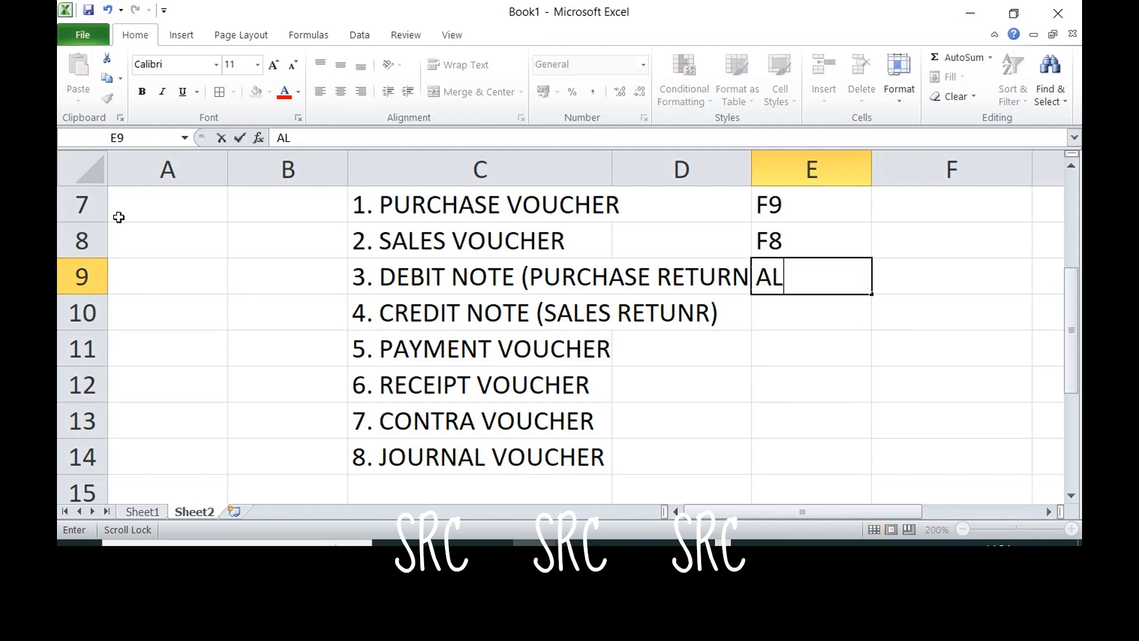
type("T+F5")
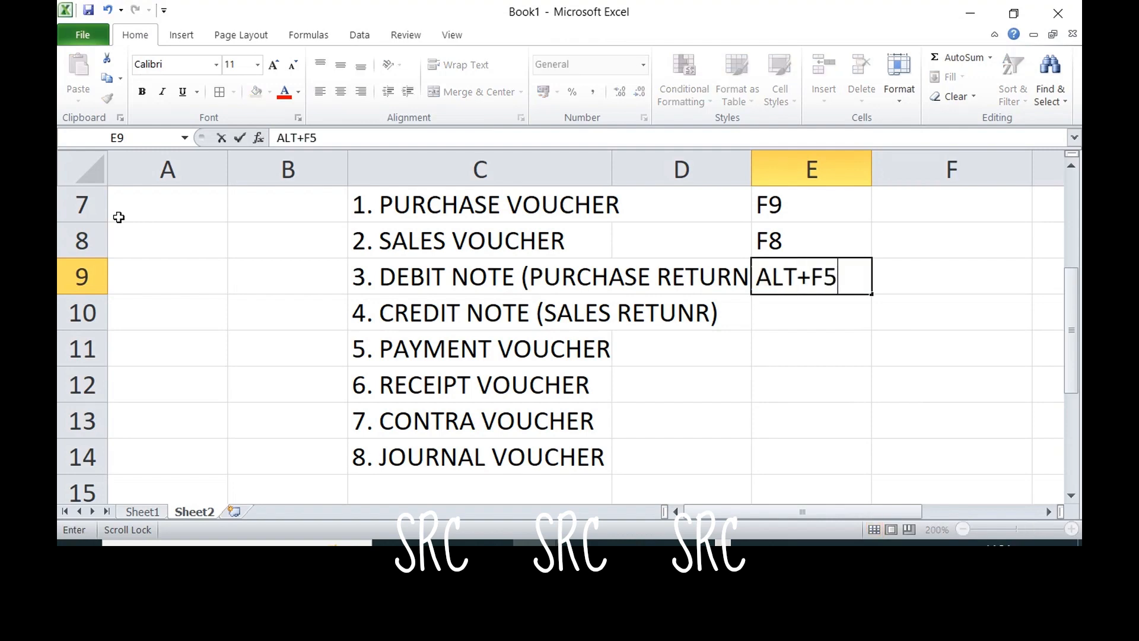
key("Return")
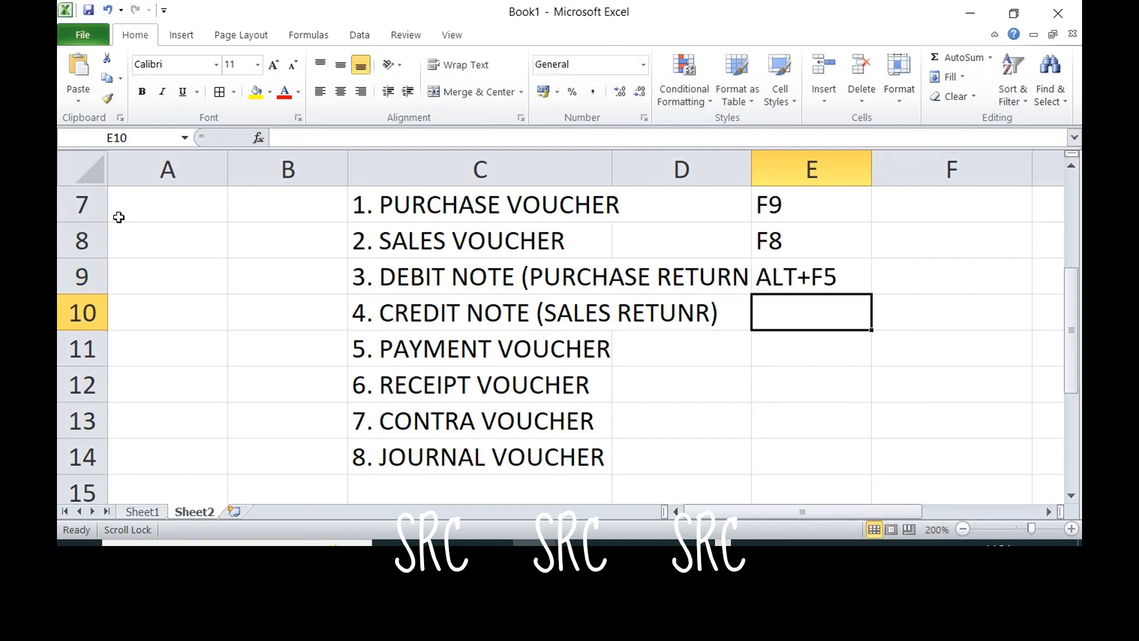
type("ALT+F6")
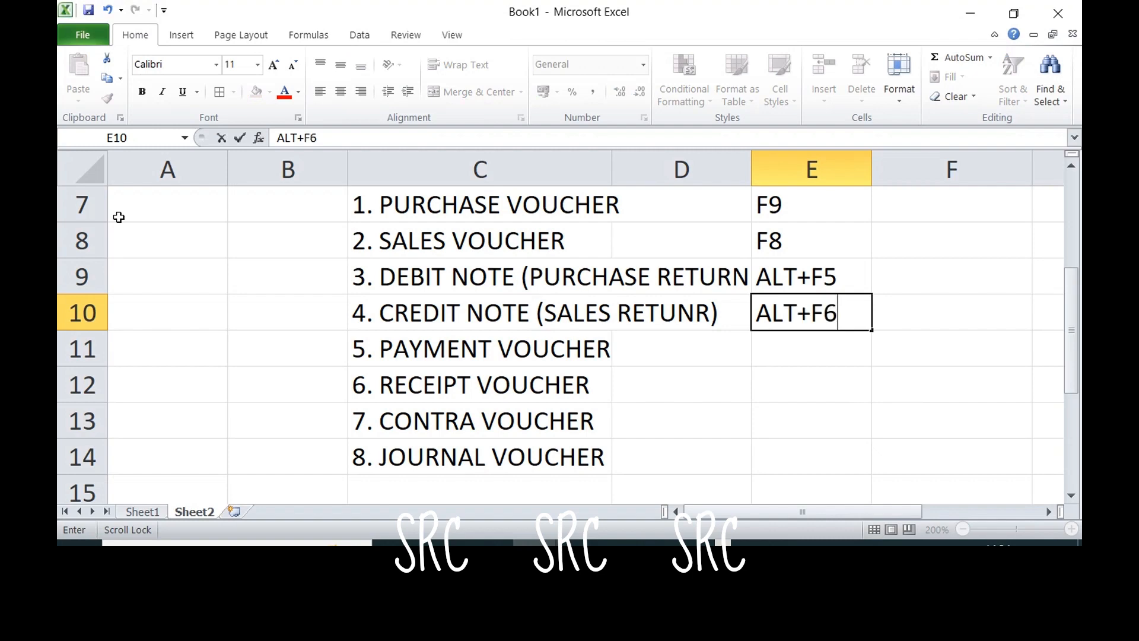
key("Return")
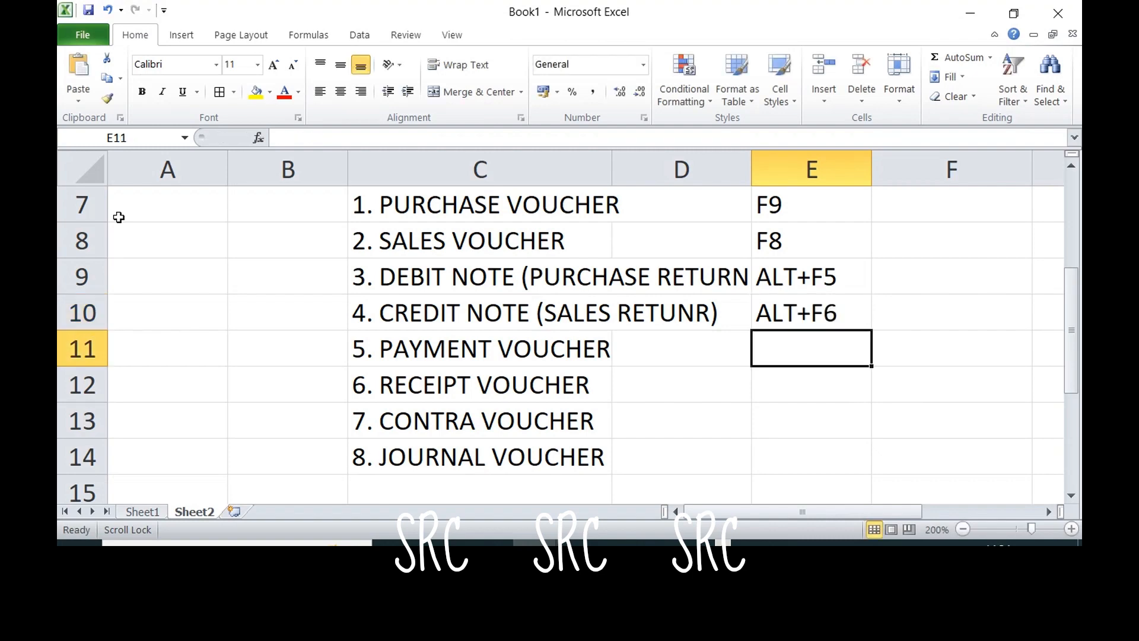
Enter the shortcut F5 in E11 for the payment voucher and F6 in E12 for the receipt voucher.
type("F5")
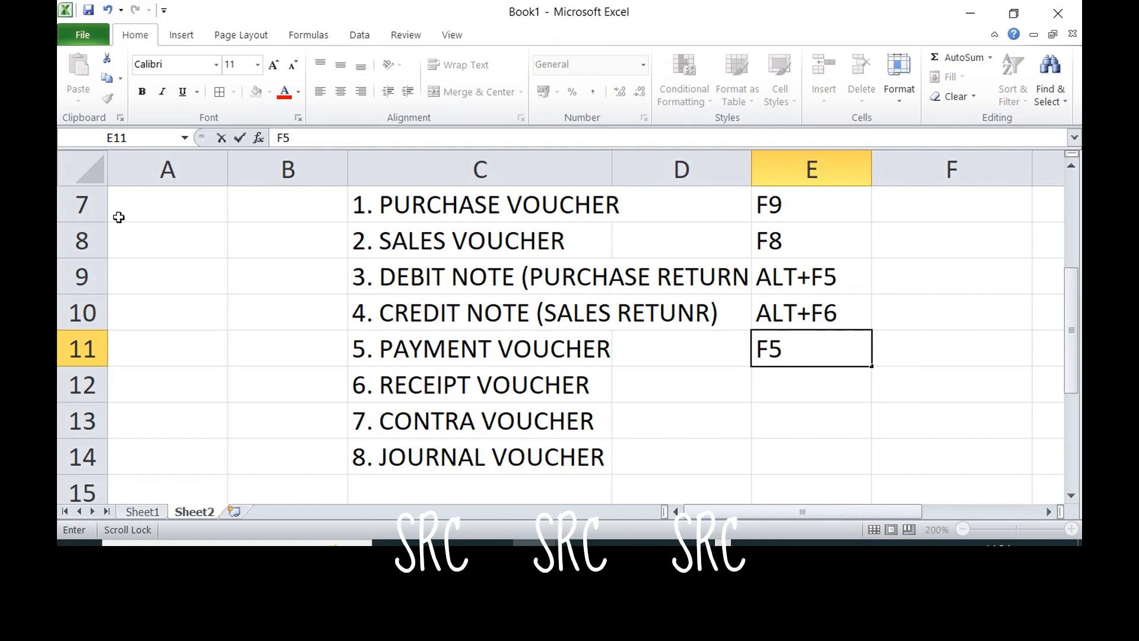
key("Return")
type("F6")
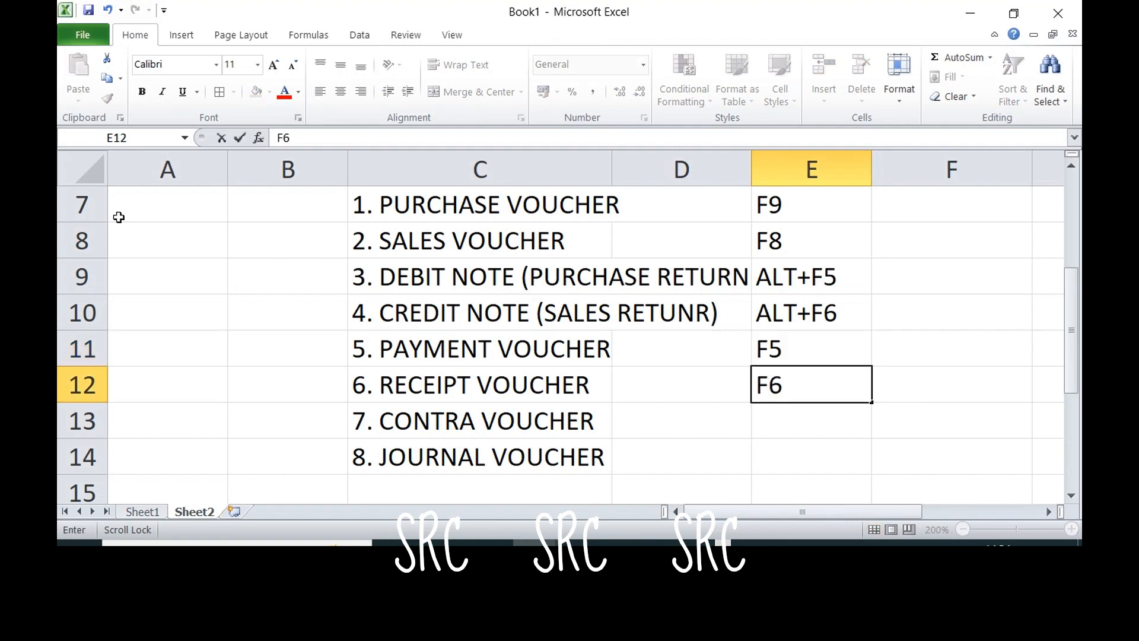
key("Return")
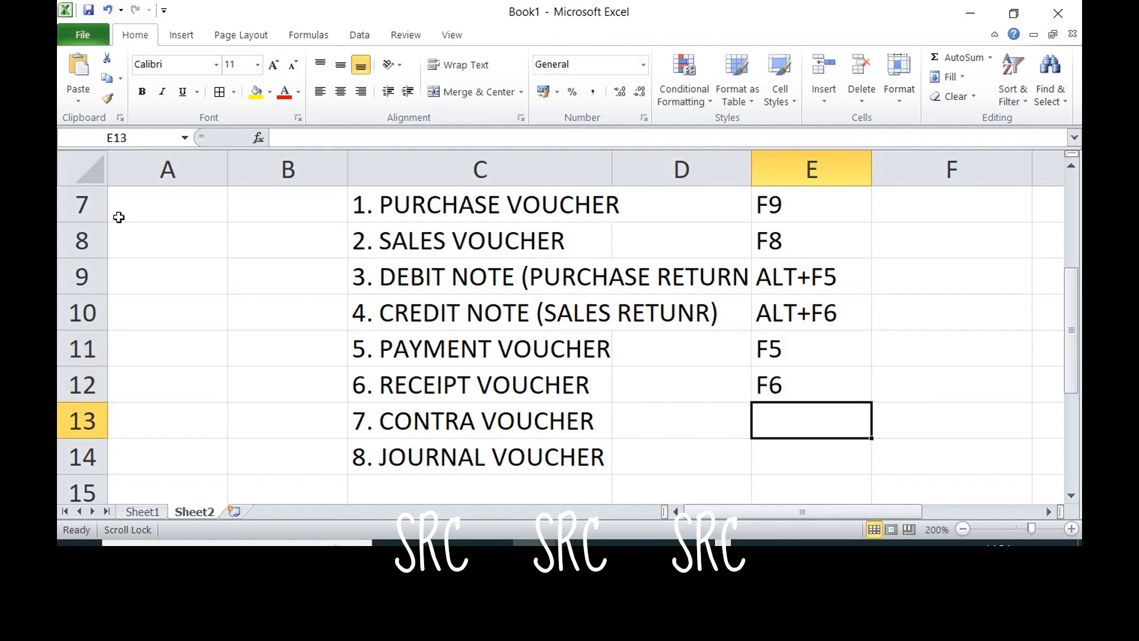
Enter the shortcut F4 in E13 for the contra voucher and F7 in E14 for the journal voucher.
type("F4")
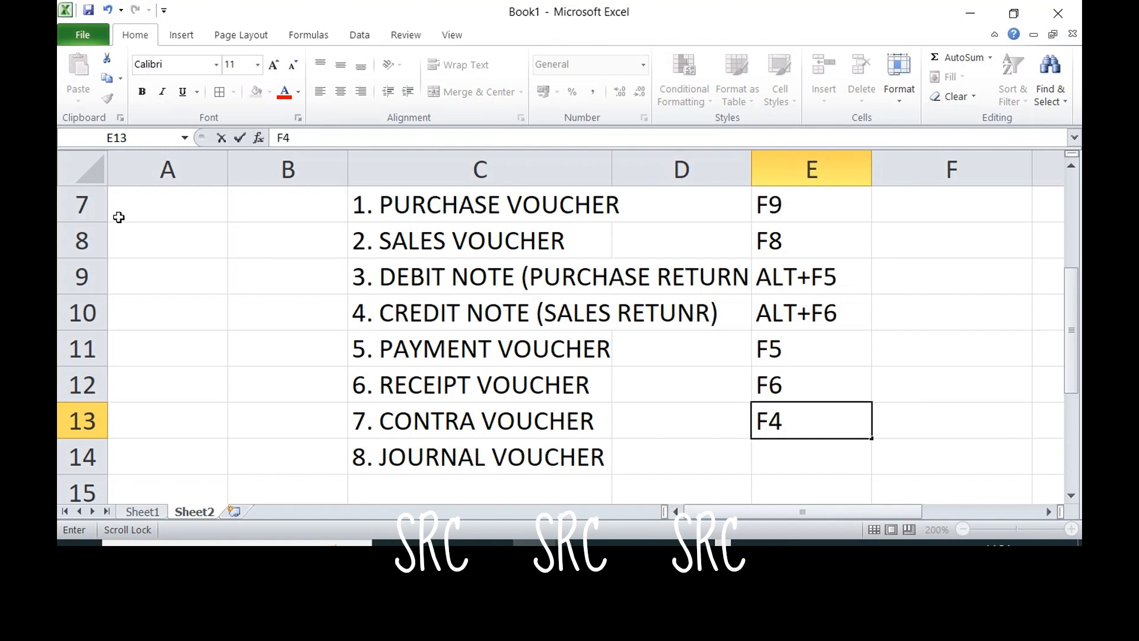
key("Return")
type("F7")
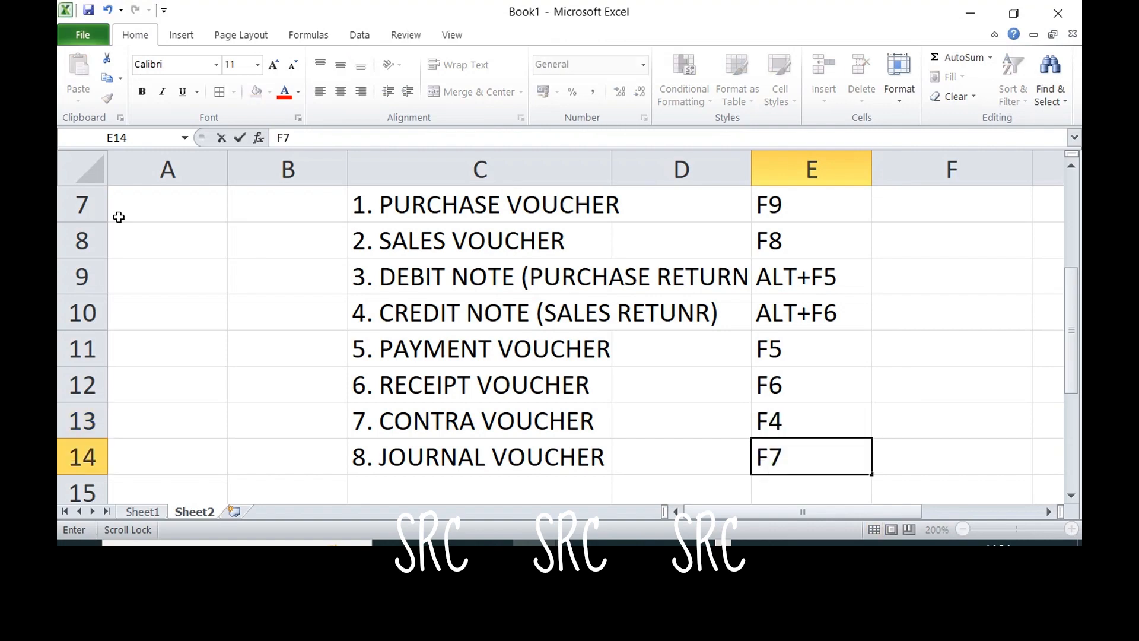
key("Return")
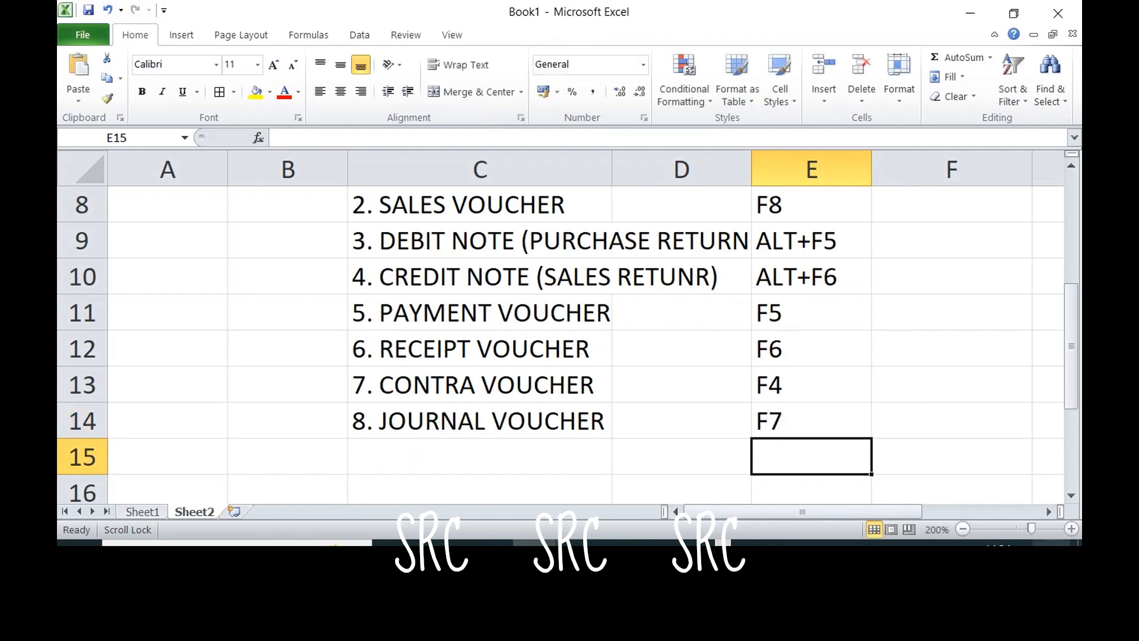
Copy the purchase voucher entry and its shortcut from C7:E7 to C16:E16 and format the copy in bold with a yellow fill.
left_click(963, 529)
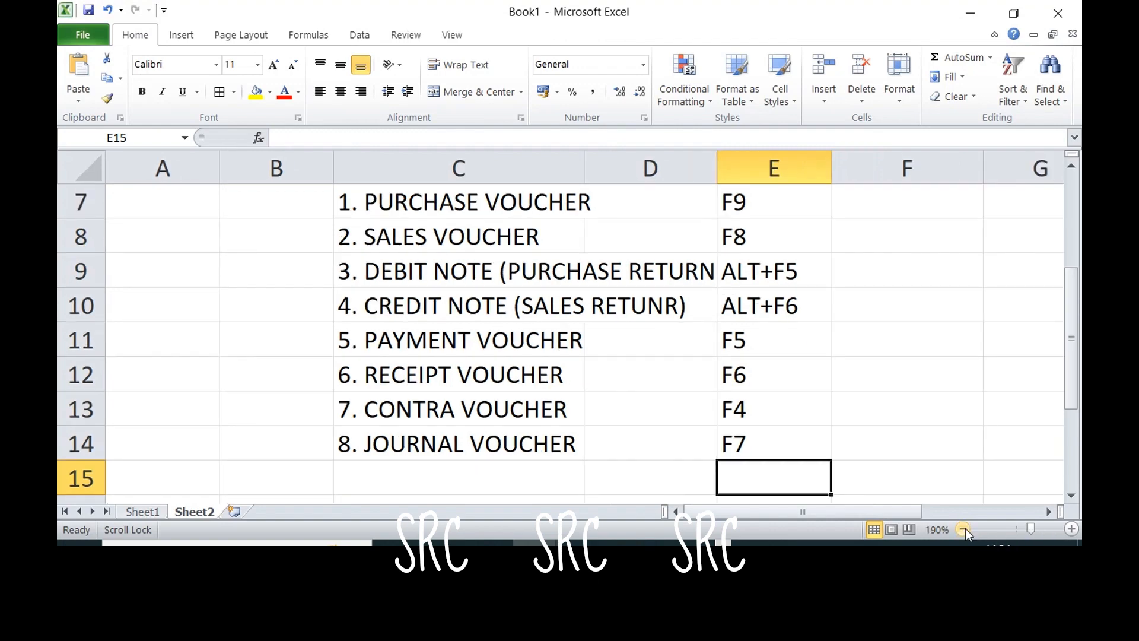
left_click(1072, 167)
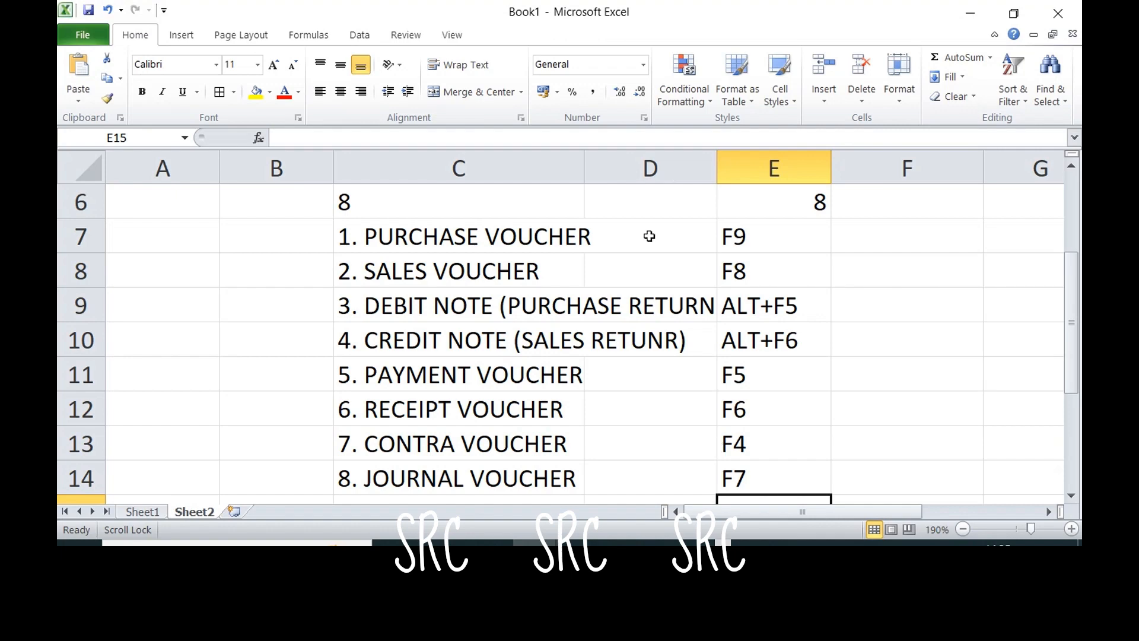
left_click_drag(483, 237, 760, 234)
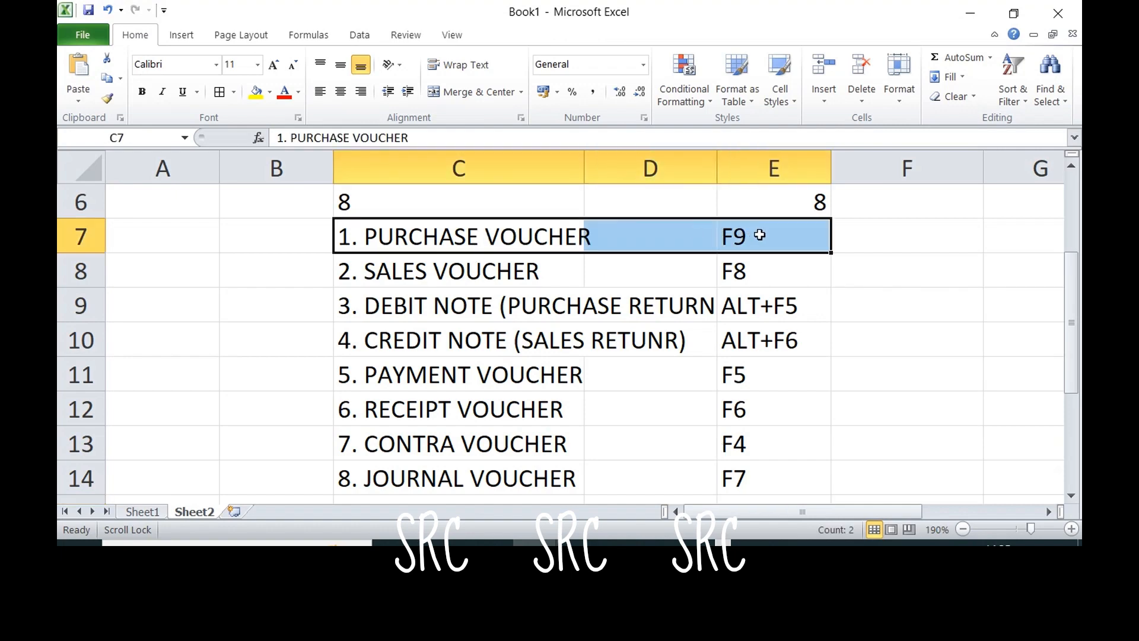
key("ctrl+c")
scroll(757, 236, "down", 3)
left_click(379, 223)
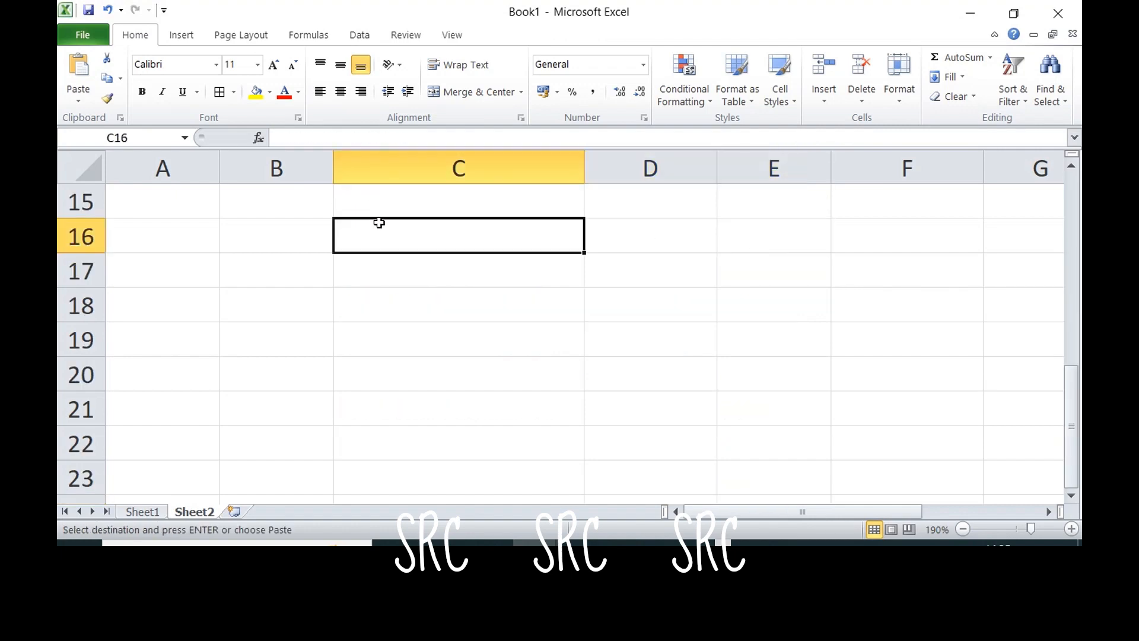
key("ctrl+v")
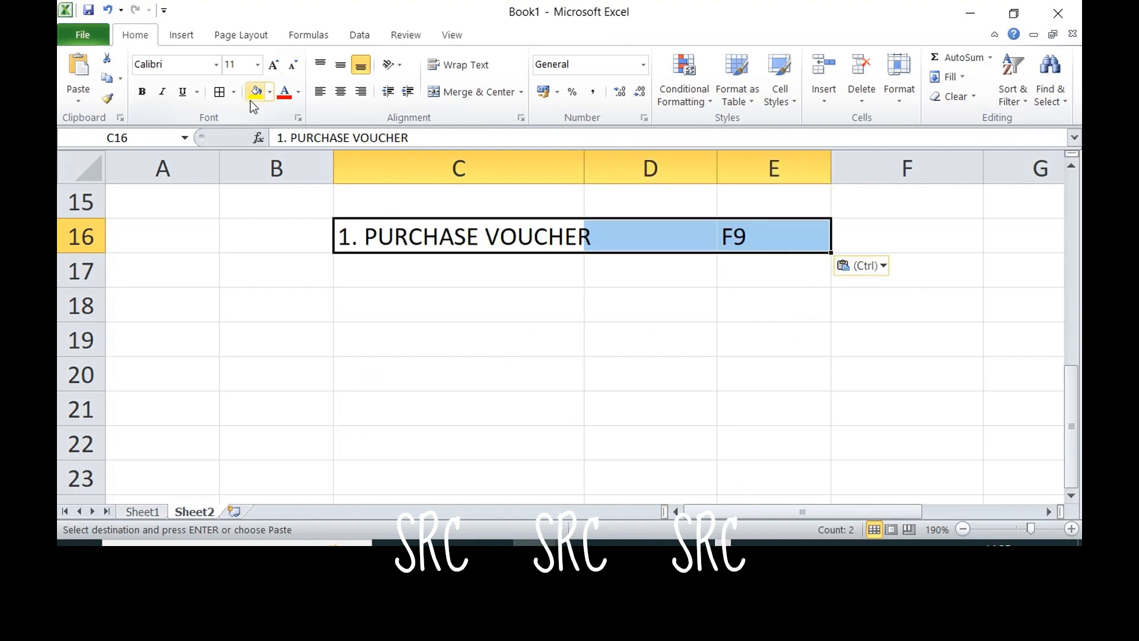
key("Escape")
left_click(141, 92)
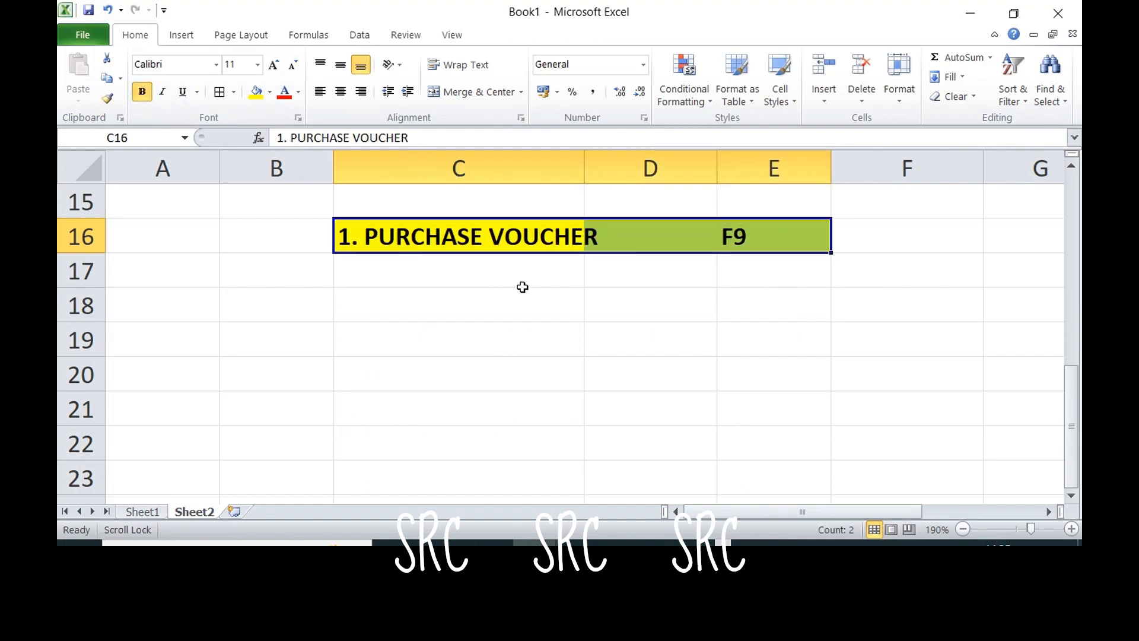
Enter "(ITEM INVOICE)" in cell C17 below the highlighted purchase voucher heading.
left_click(491, 269)
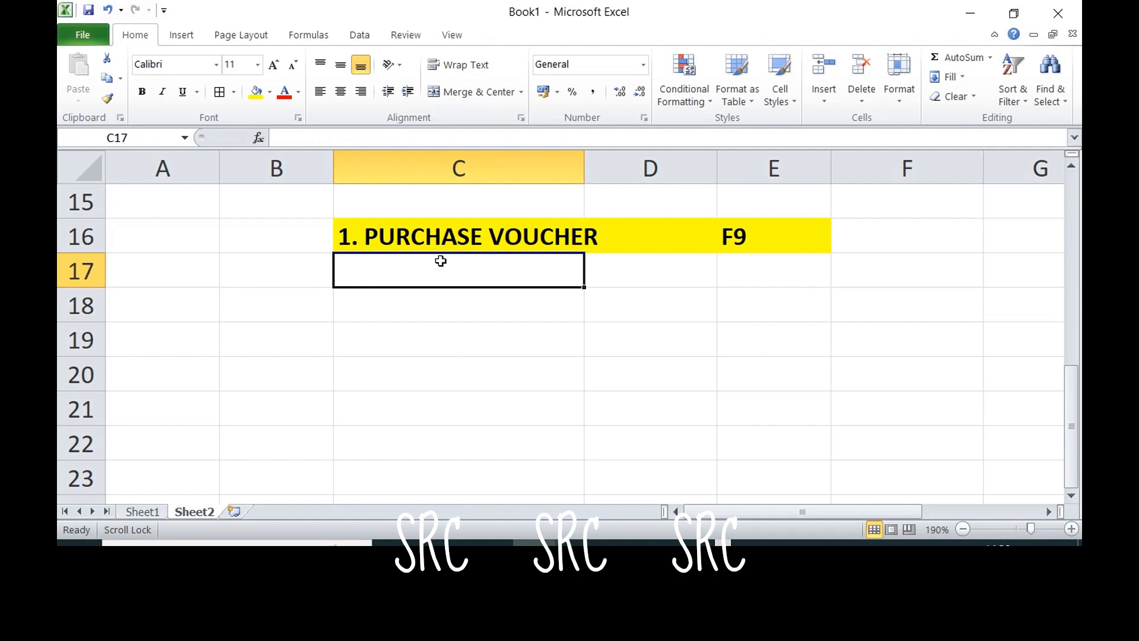
type("ITEM")
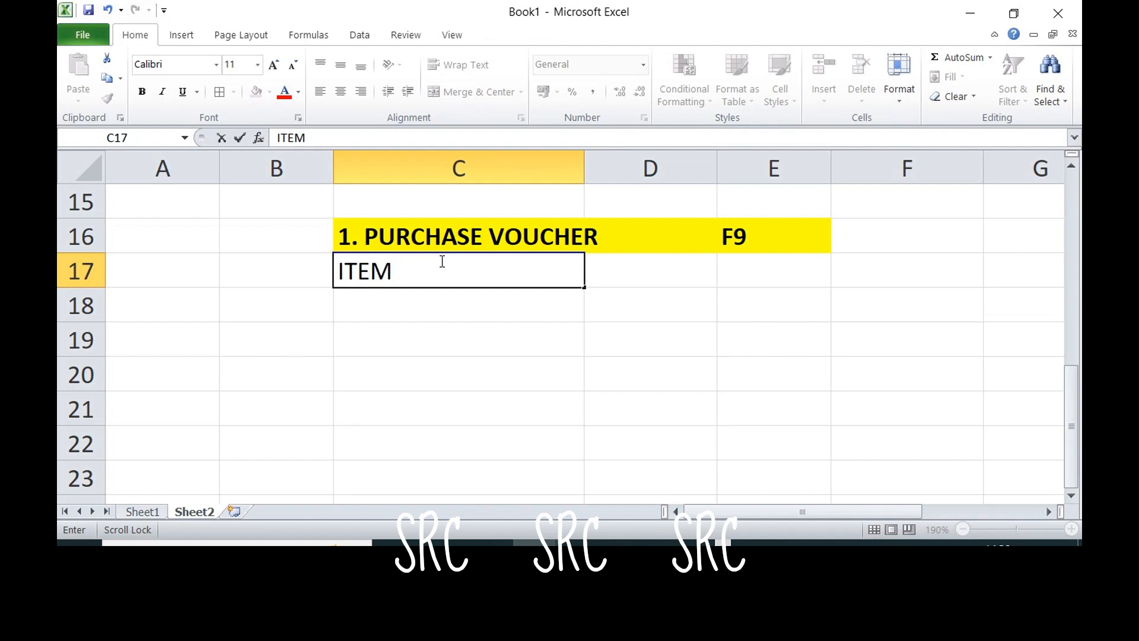
type(" INVOU")
key("BackSpace")
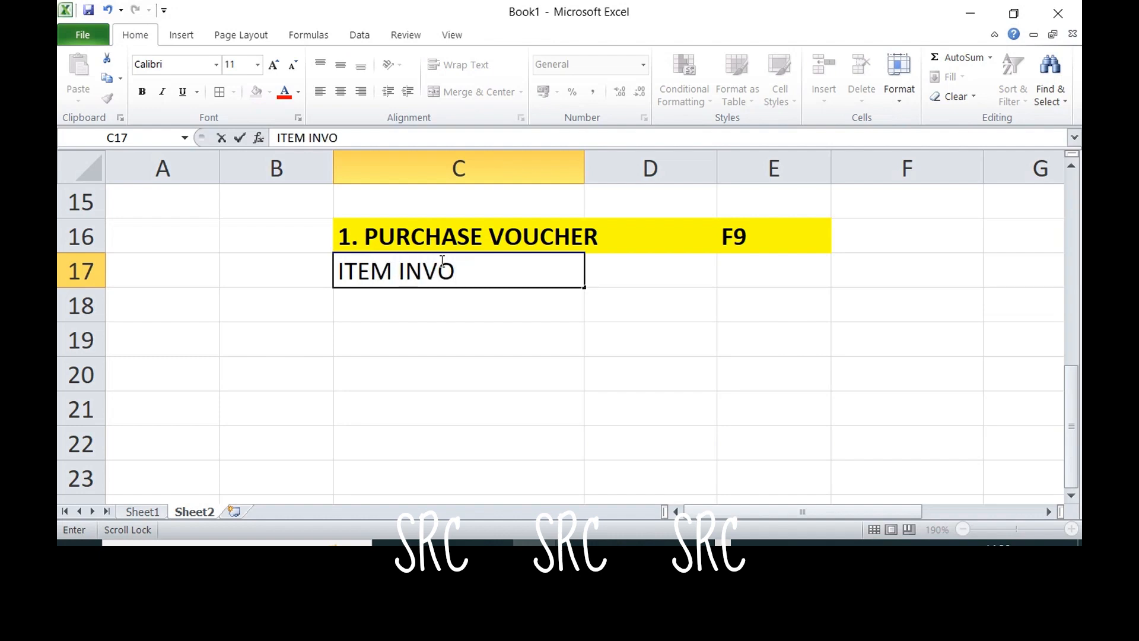
type("ICE)")
left_click_drag(336, 272, 358, 273)
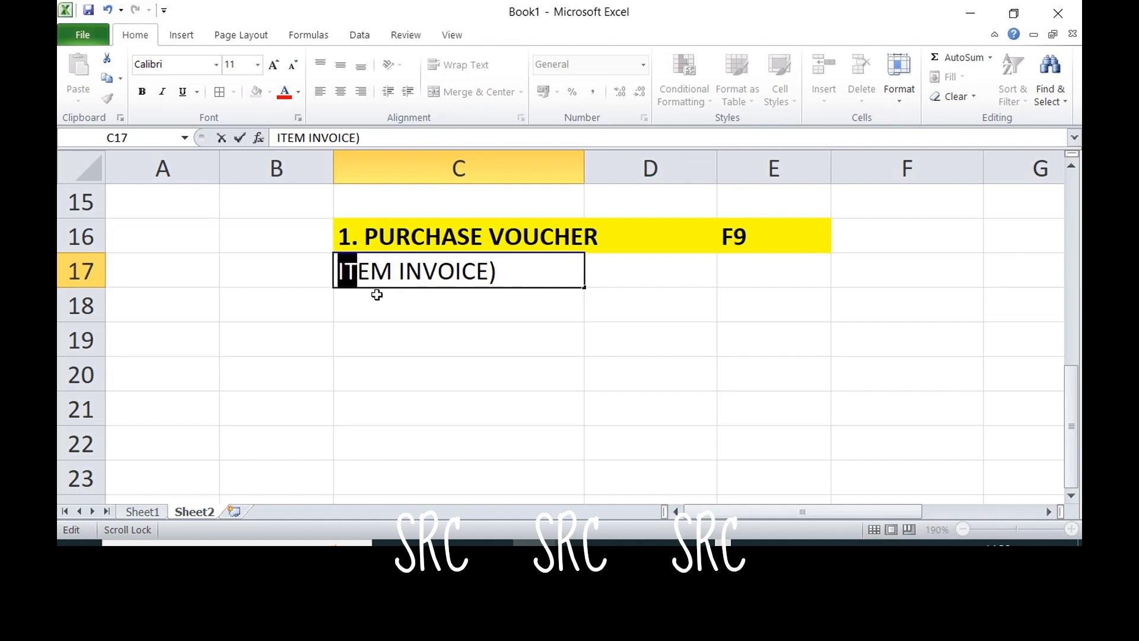
left_click(340, 272)
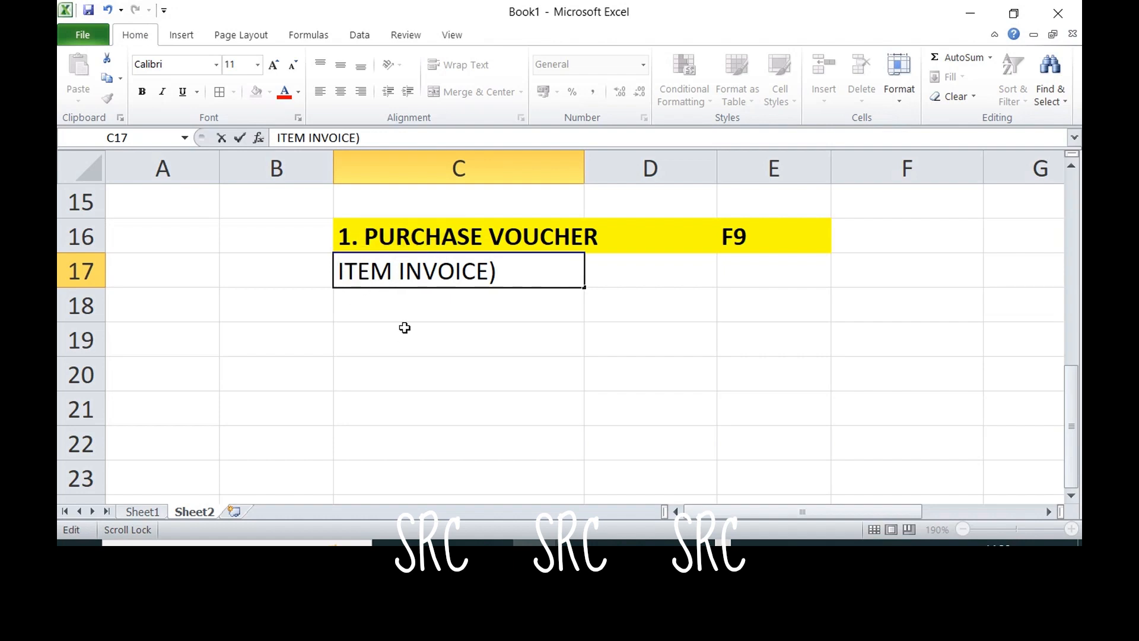
type("(")
key("Return")
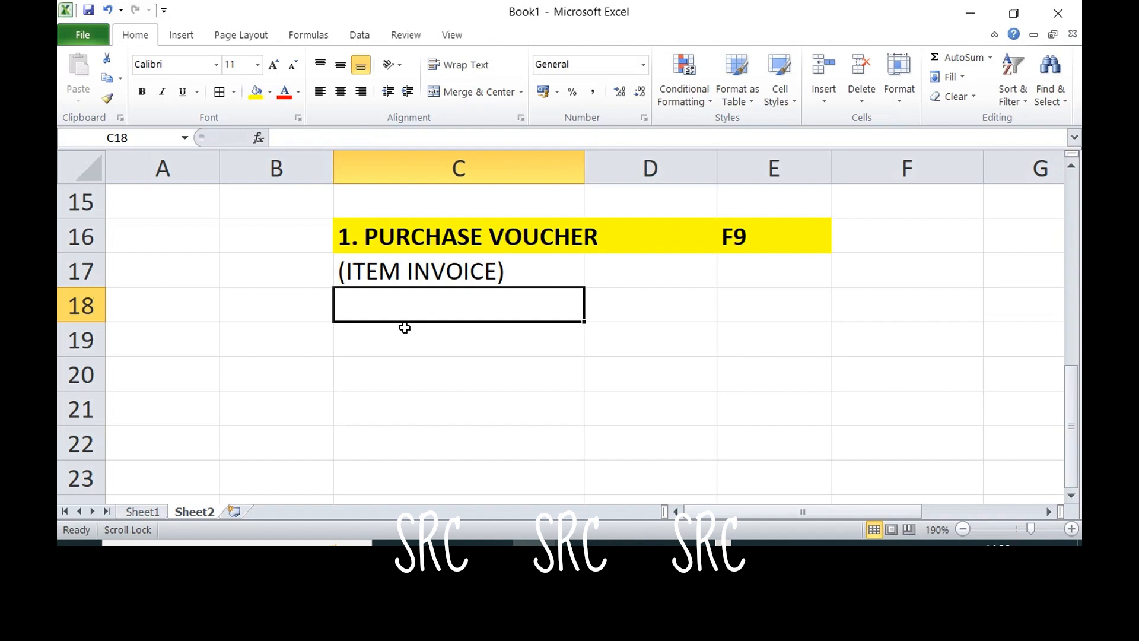
Enter the description "IT RECORDS CASH AND CREDIT BASIS PURCHASES OF GOODS ONLY." in cell C18.
type("IT RECO")
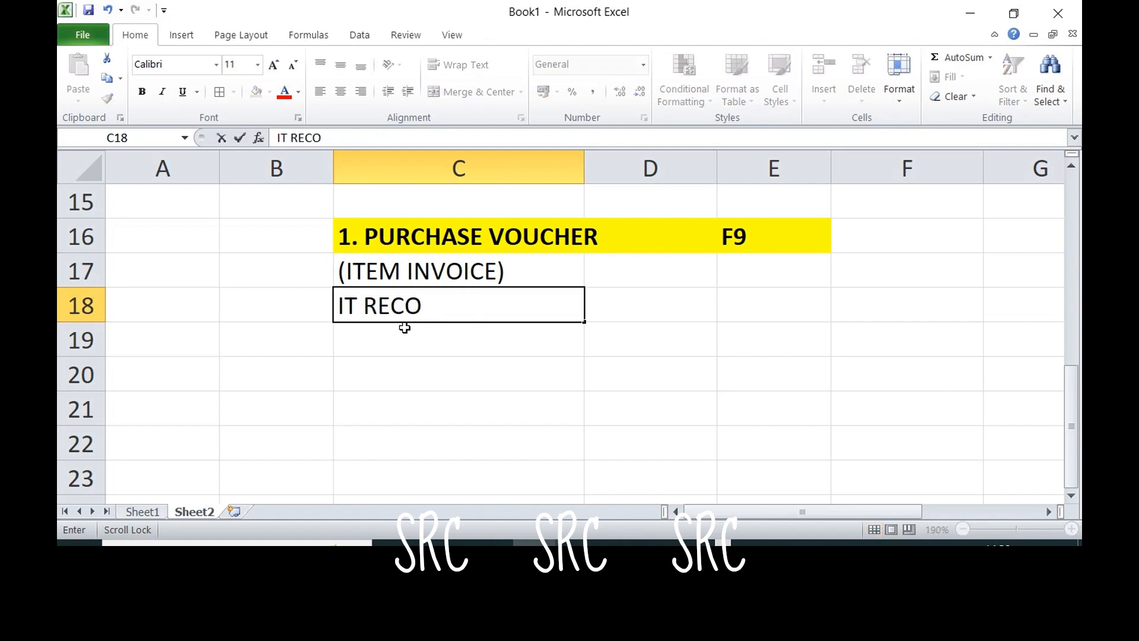
type("RDS CASH AN")
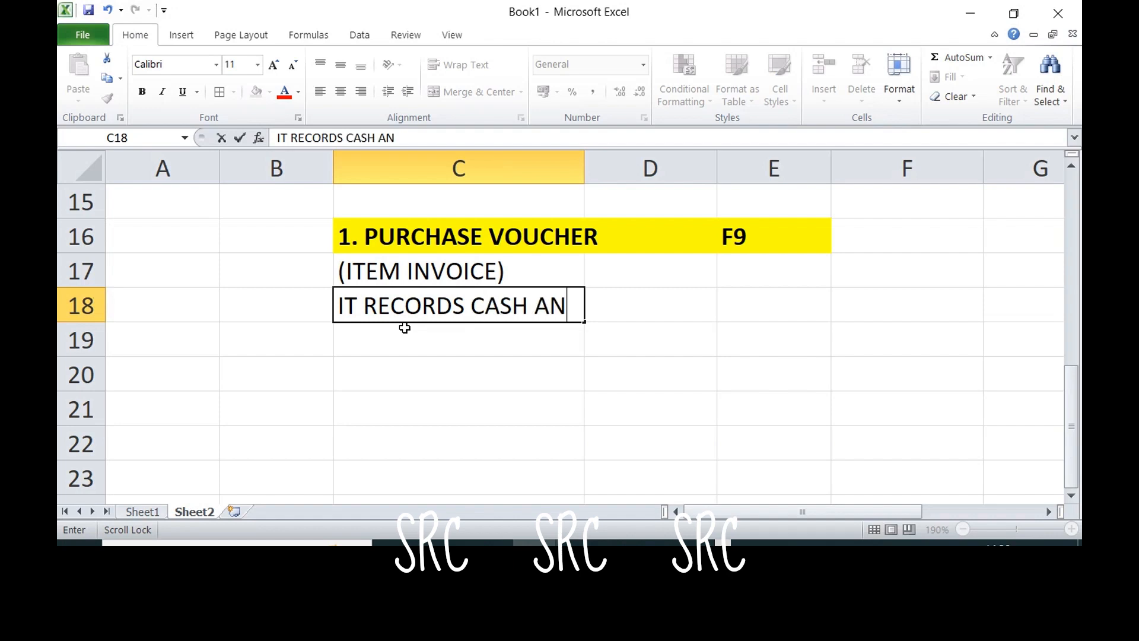
type("D CREDIT BASIS")
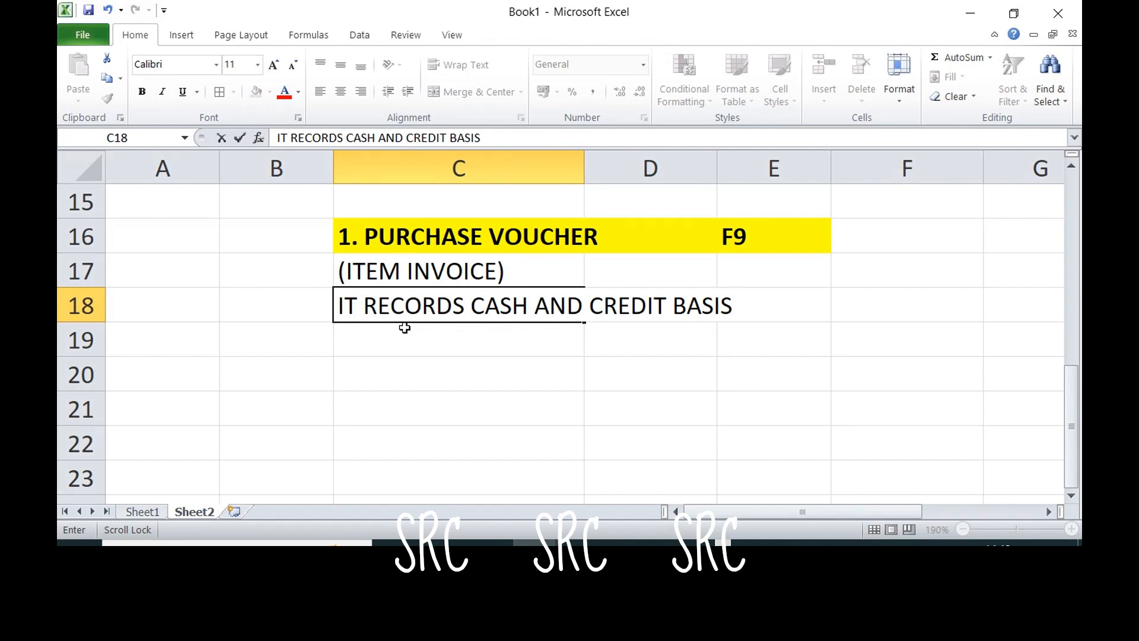
type("PURCHASE")
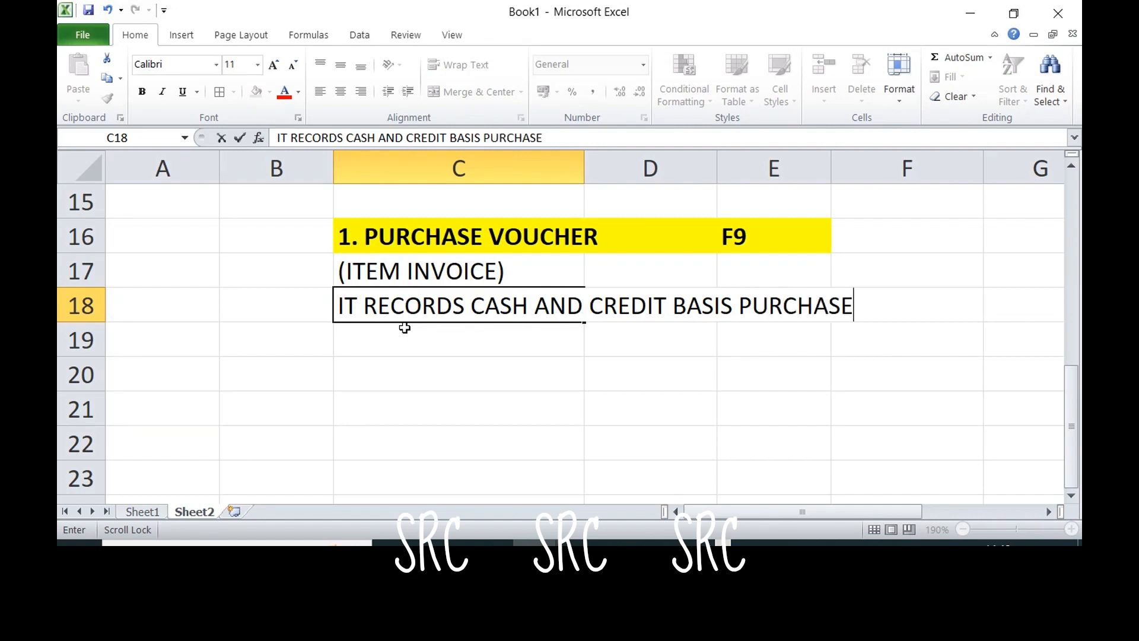
type("S OF GOODS ")
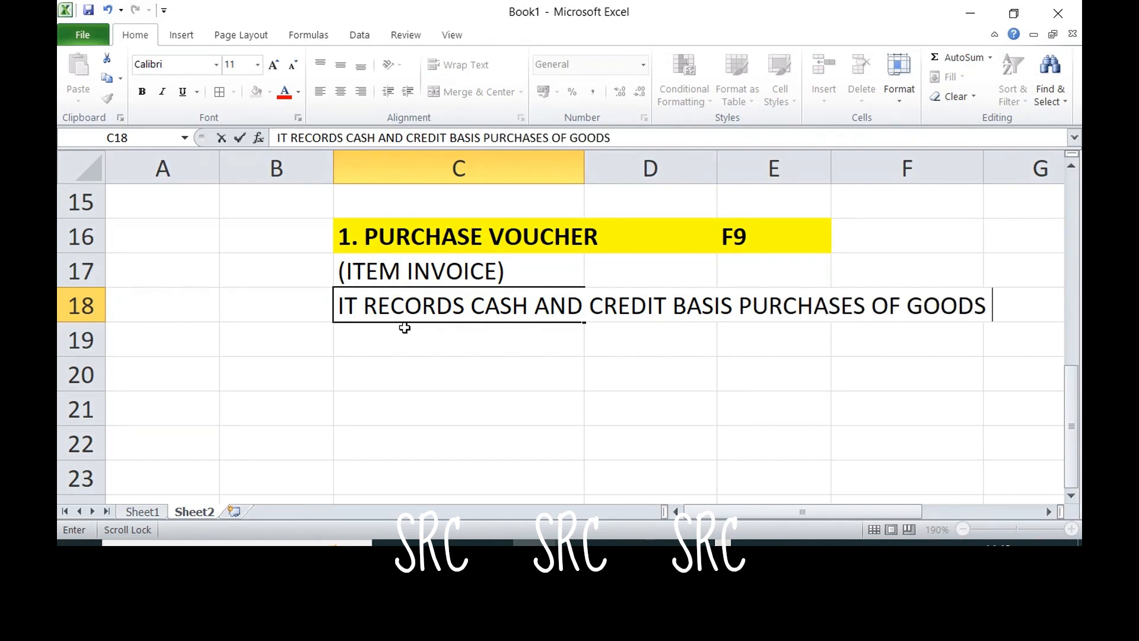
type("ONLY")
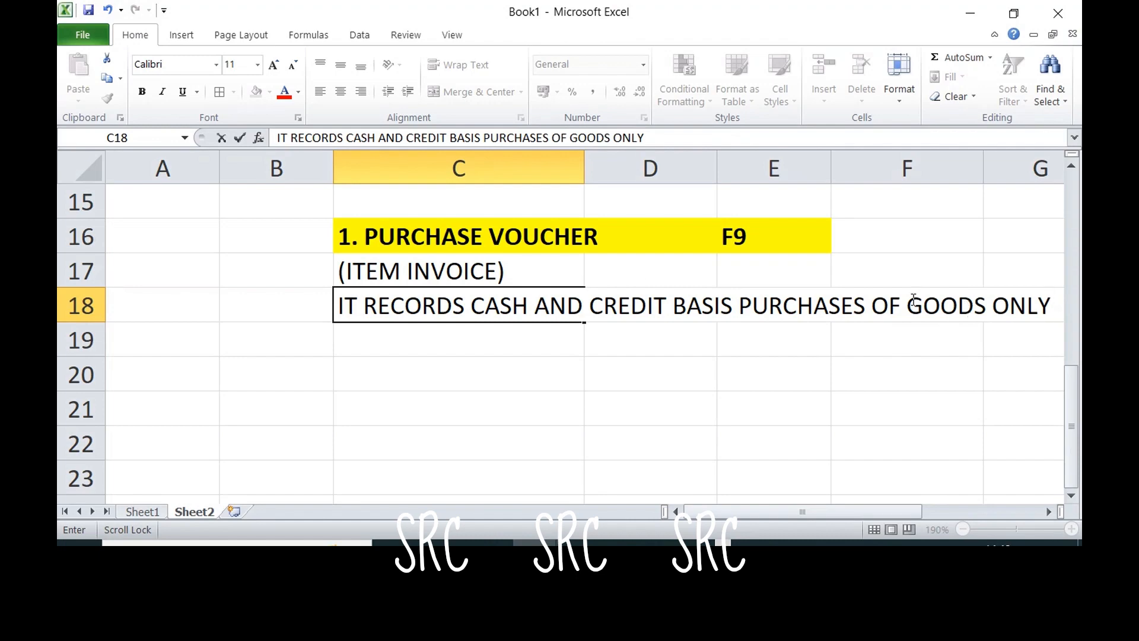
type(".")
key("Return")
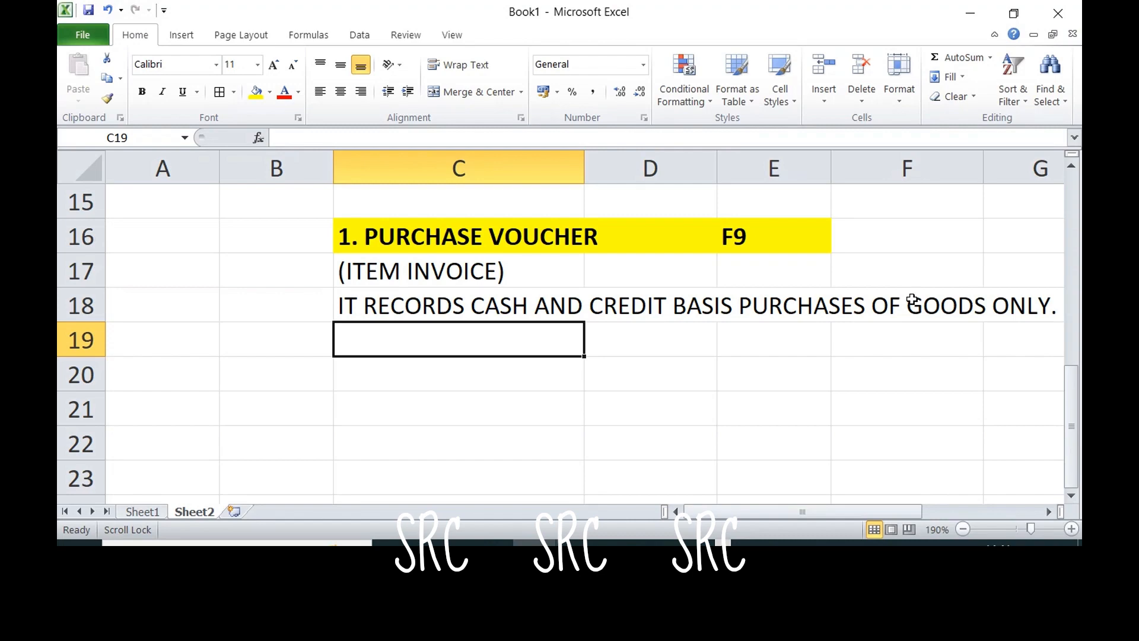
Switch to TallyPrime, view the Purchase voucher creation screen, and quit it back to the Gateway of Tally.
left_click(522, 374)
left_click(506, 338)
left_click(630, 544)
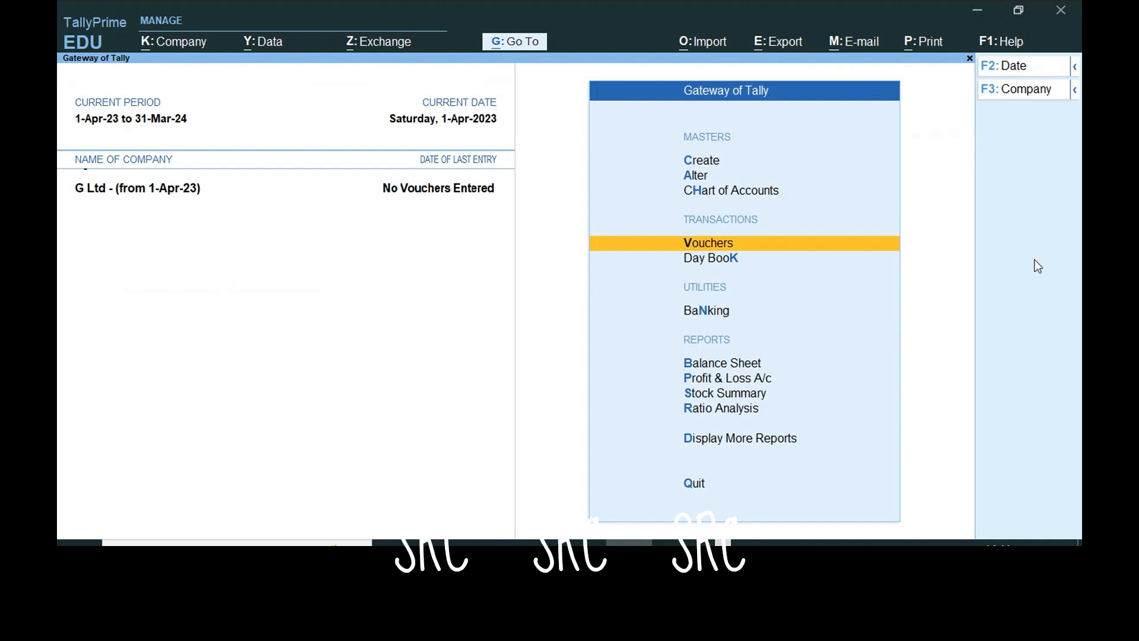
key("Return")
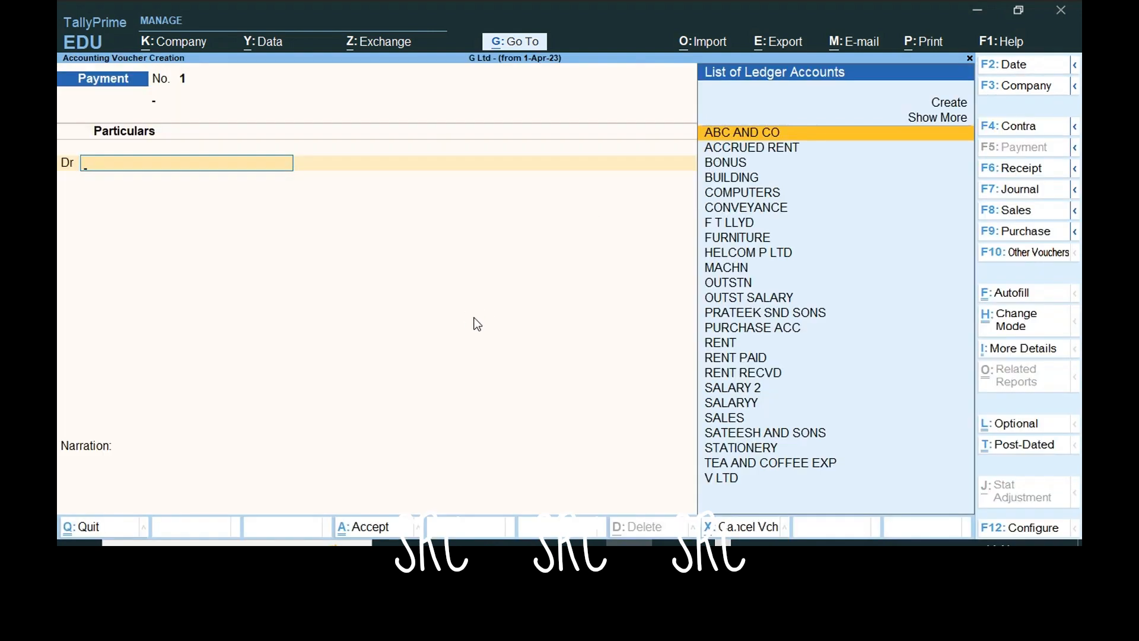
key("F9")
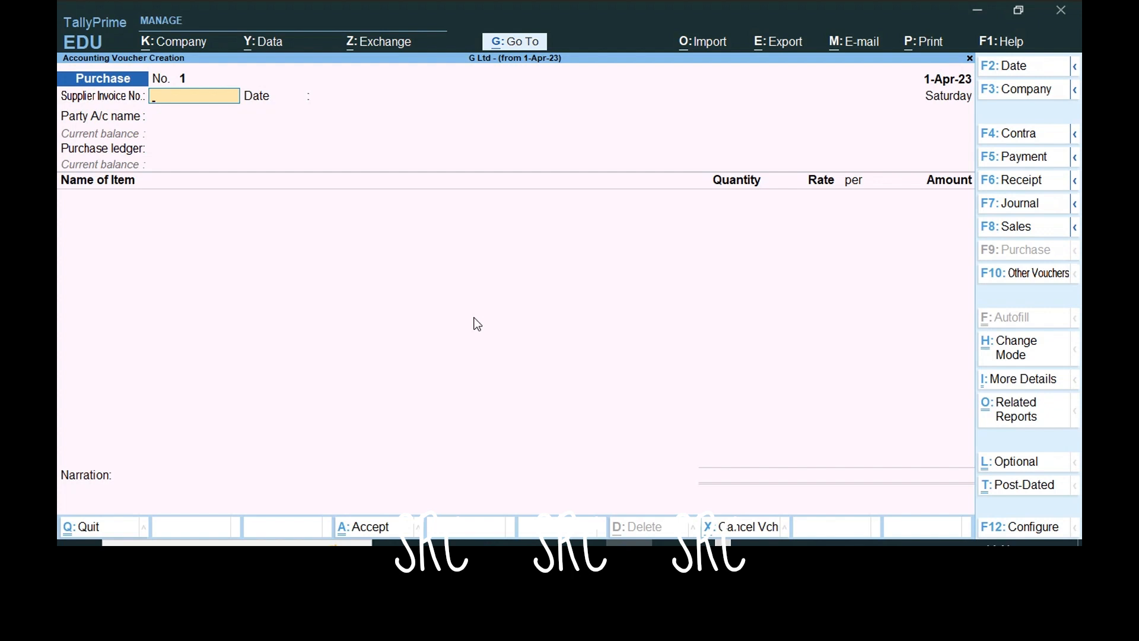
key("Escape")
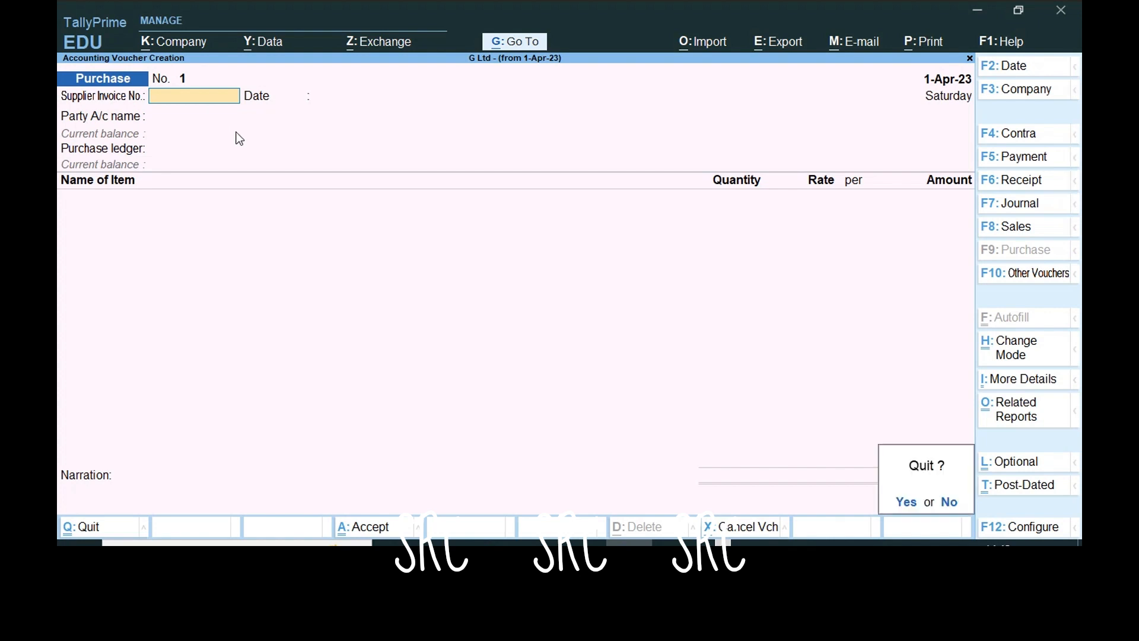
key("y")
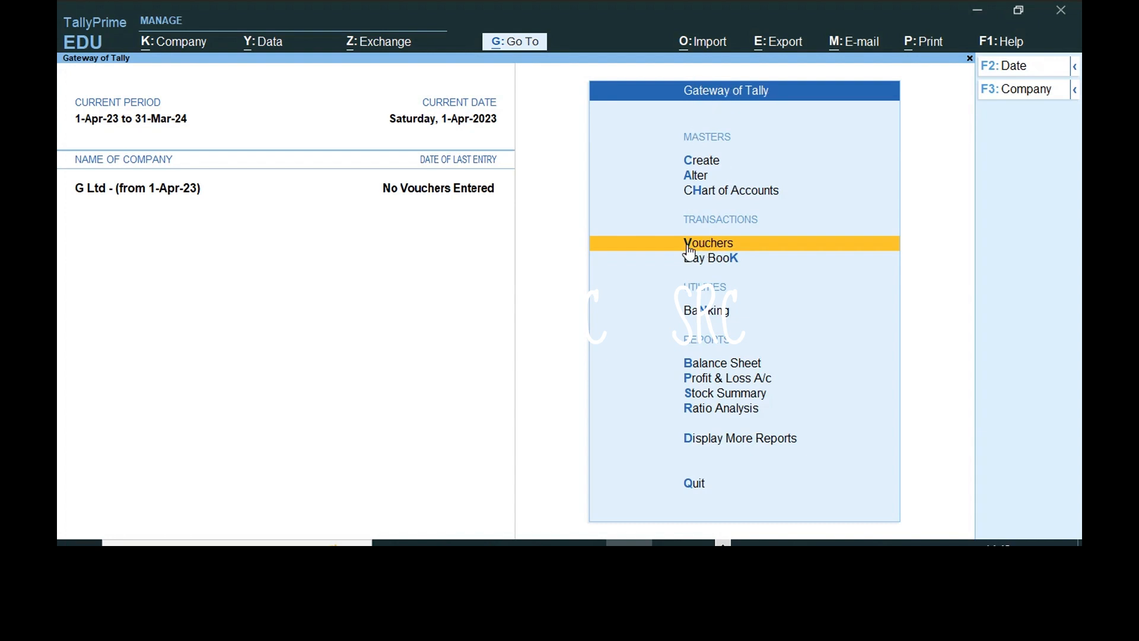
Open voucher creation, view the Payment and Receipt voucher screens, and return to the Purchase voucher.
left_click(730, 249)
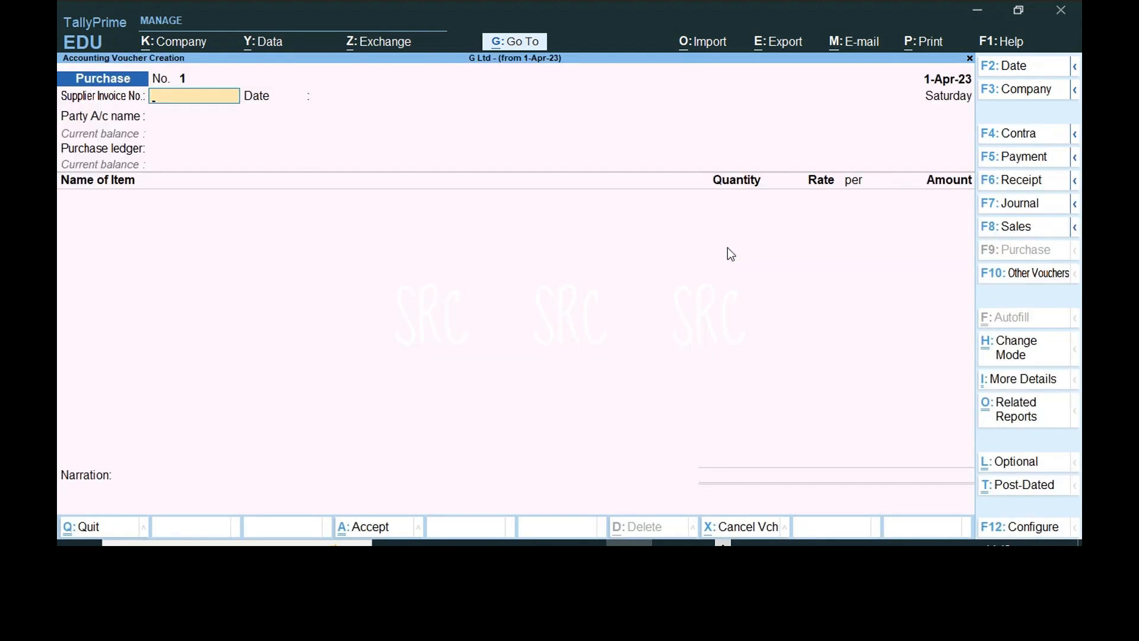
key("F5")
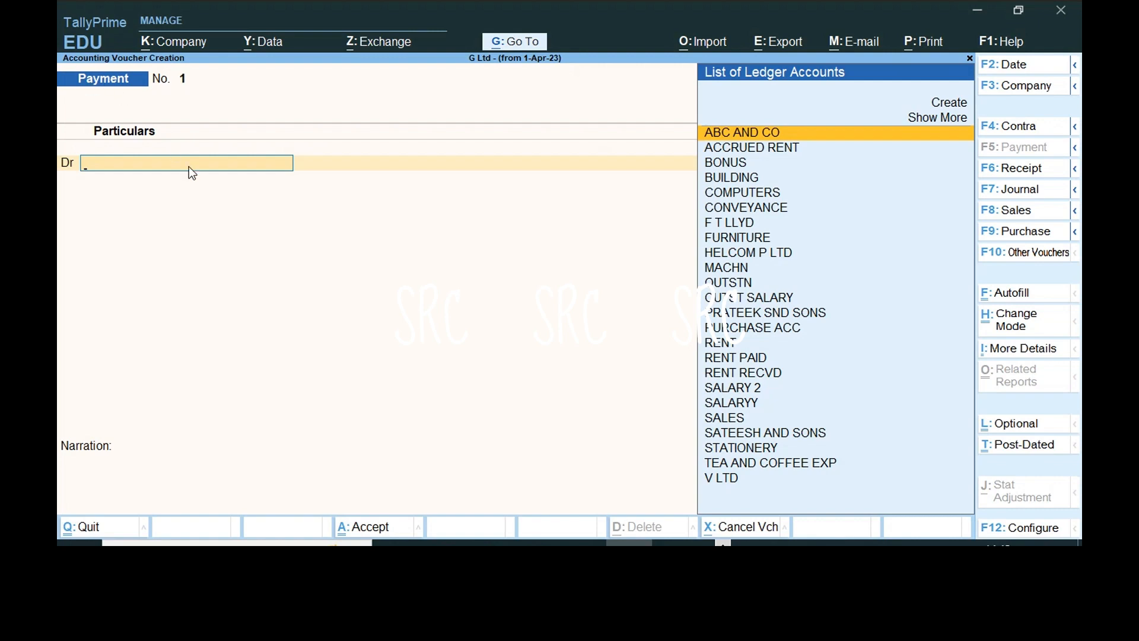
key("F6")
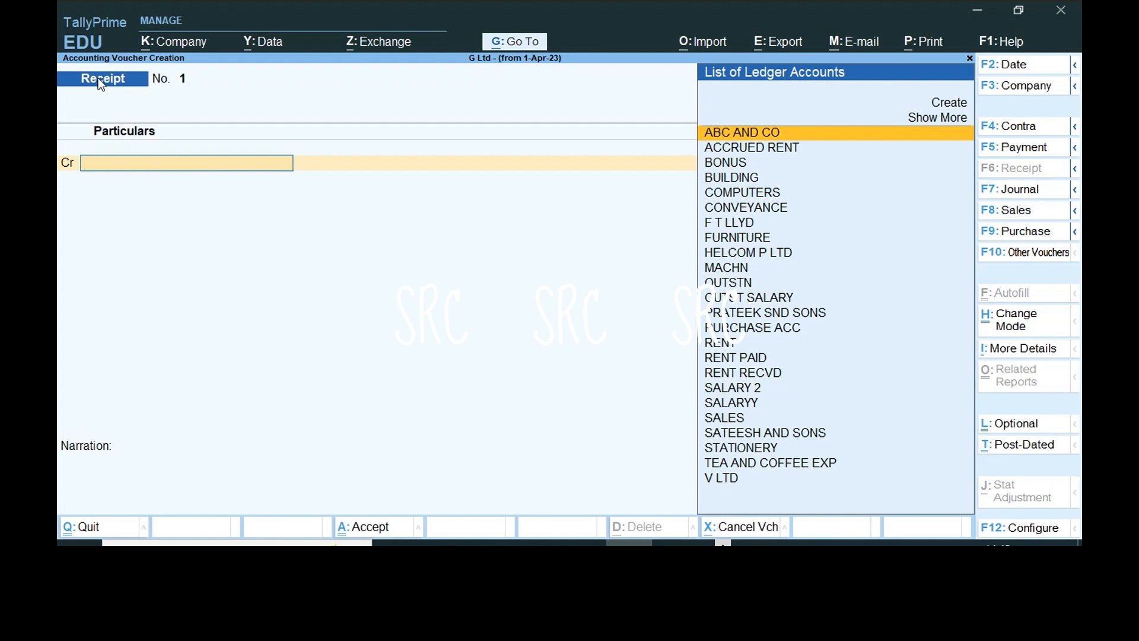
key("F9")
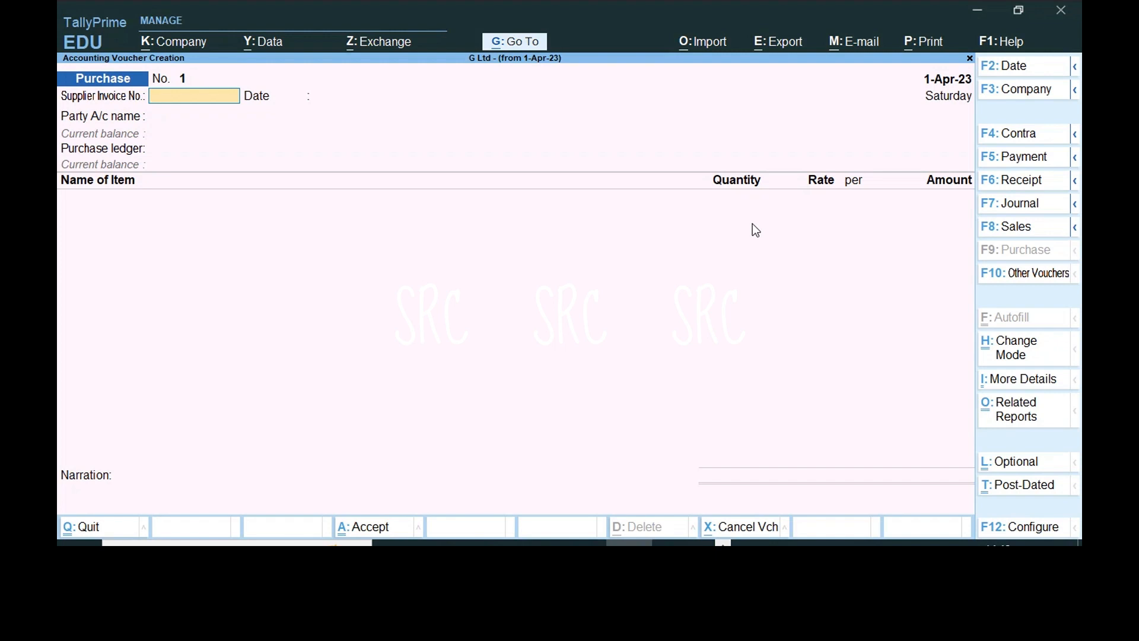
Try supplier invoice number 0129, and view the Sales, Payment and Receipt voucher screens before returning to a blank Purchase voucher.
type("0129")
key("Return")
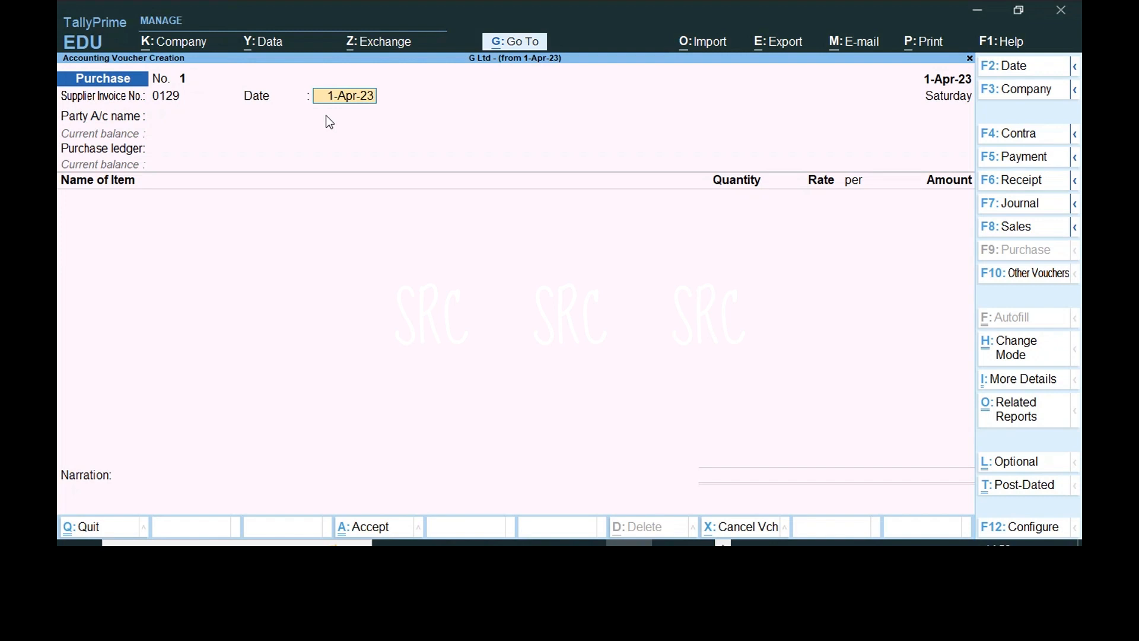
key("F8")
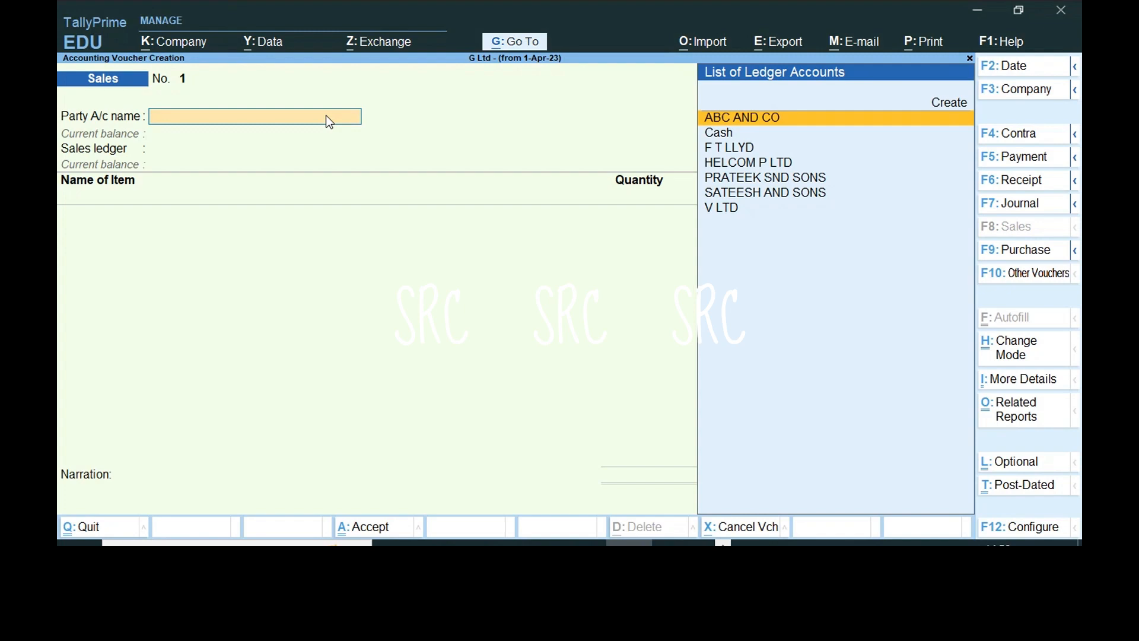
key("F5")
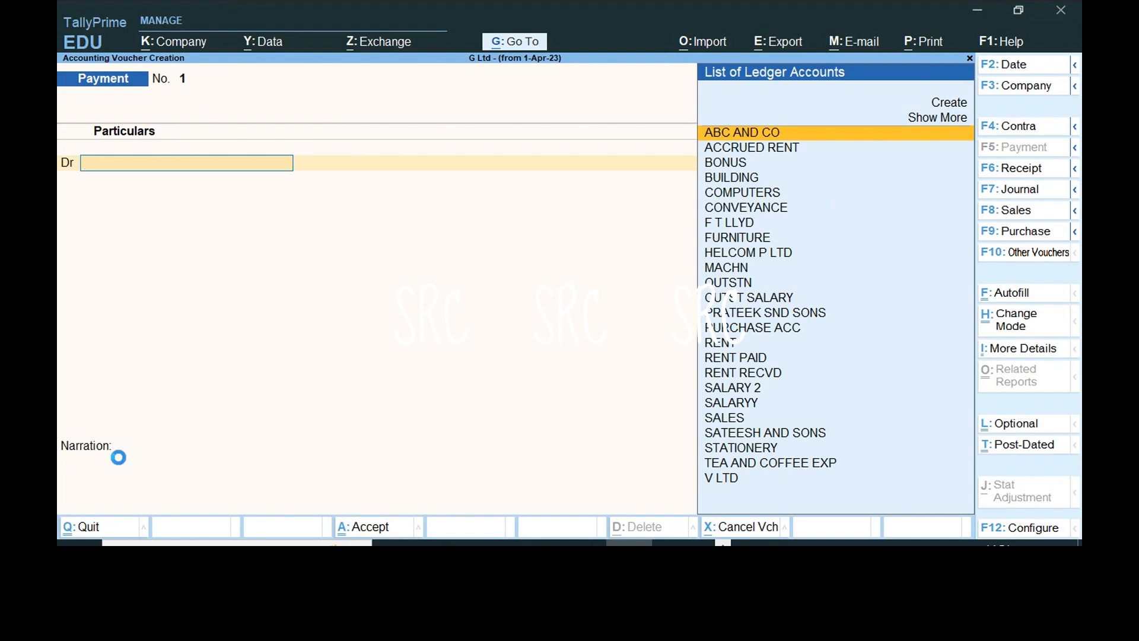
key("Return")
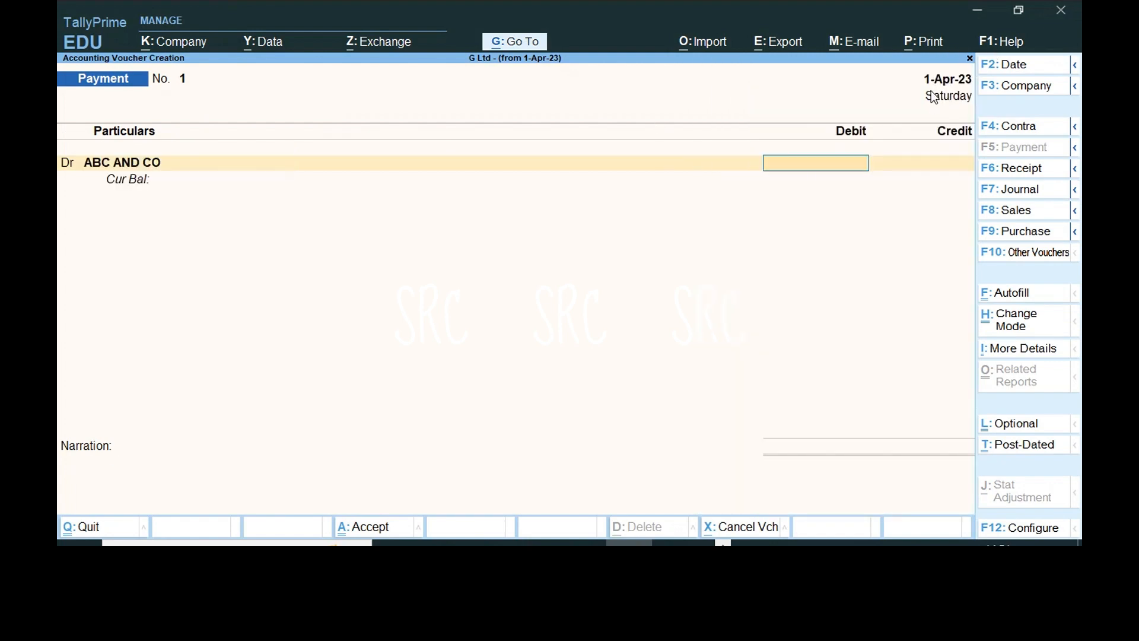
key("F4")
key("F5")
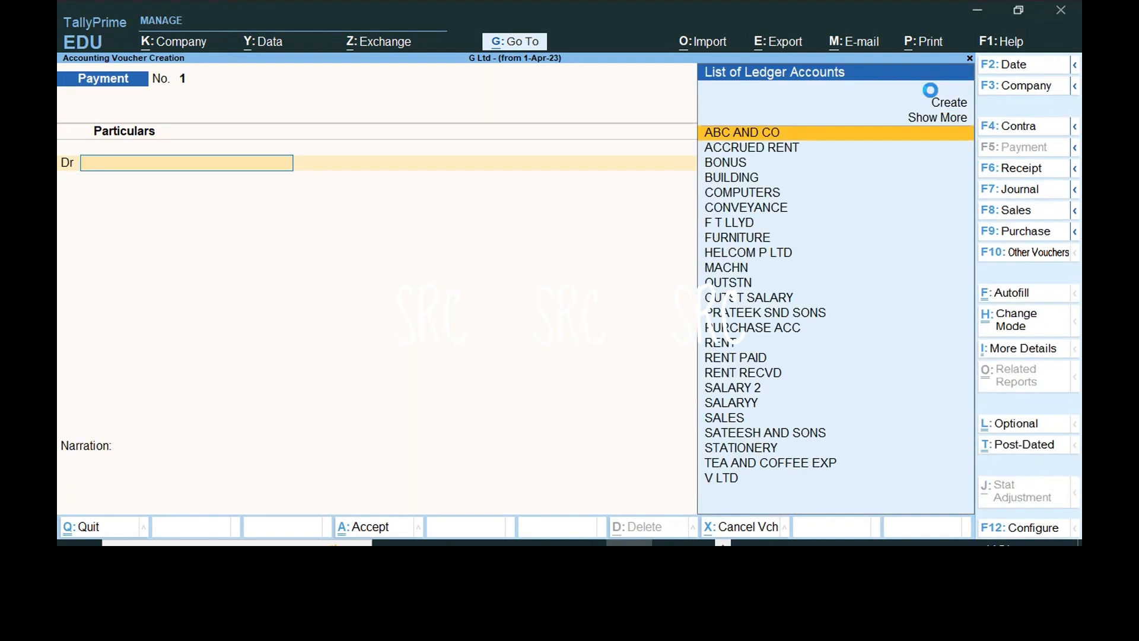
key("F6")
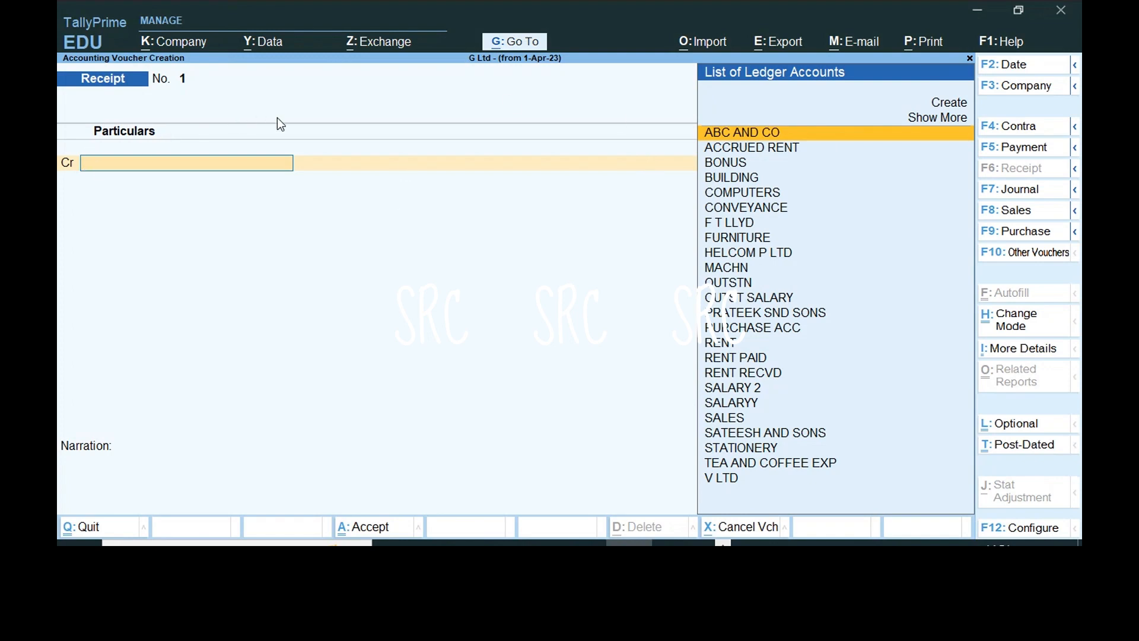
key("F9")
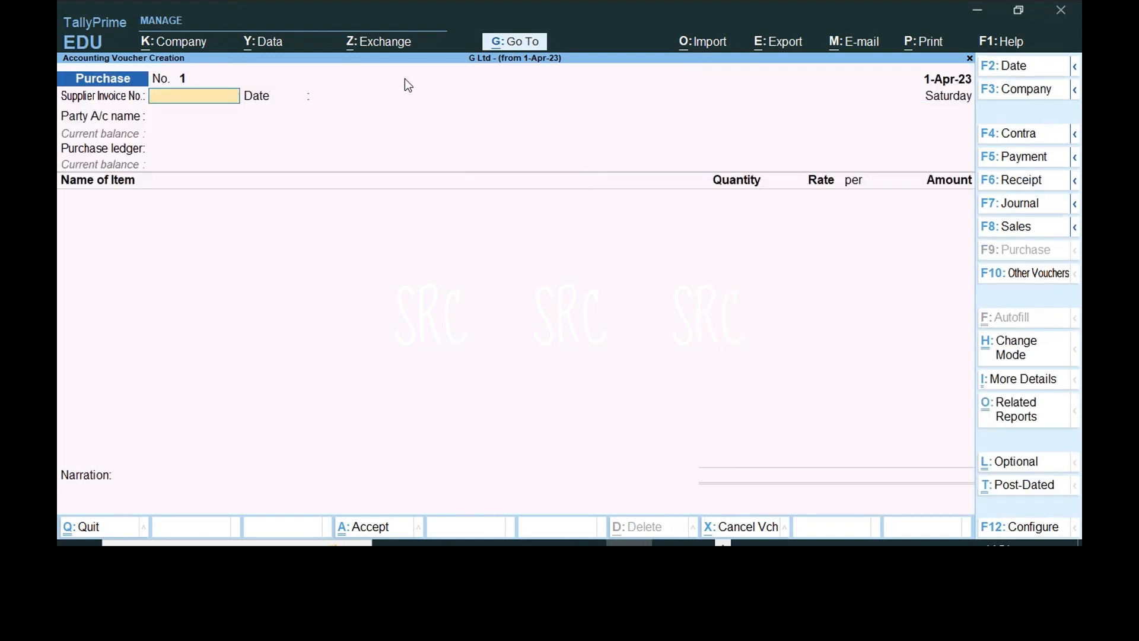
Enter supplier invoice number 0129 with invoice date 2-Apr-23, and set the voucher date to 2-Apr-23.
type("0129")
key("Return")
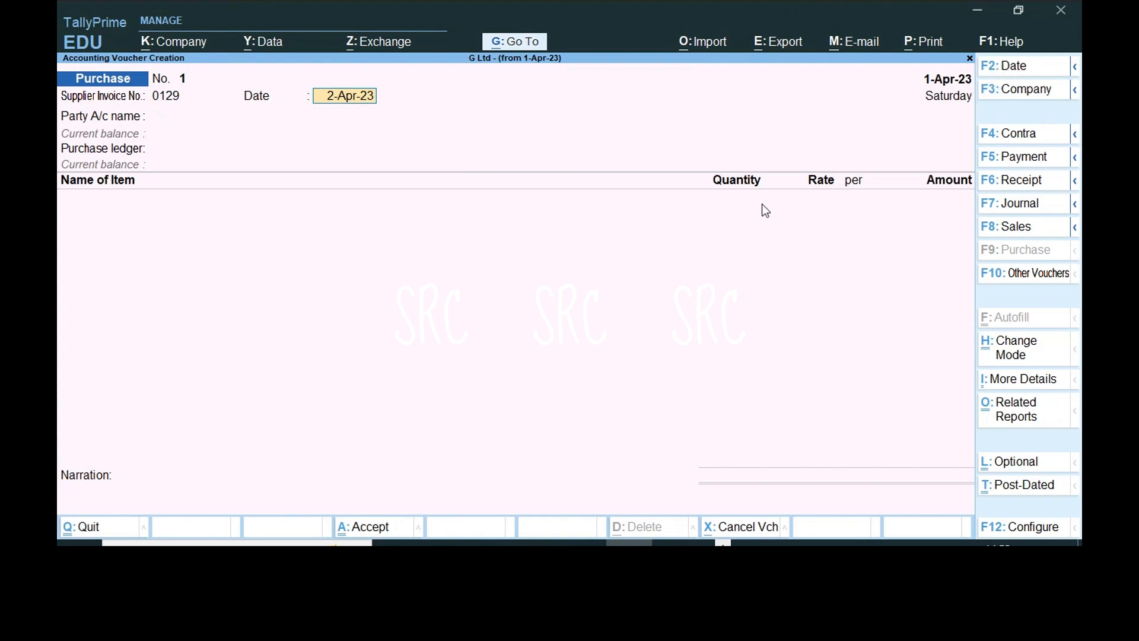
key("F2")
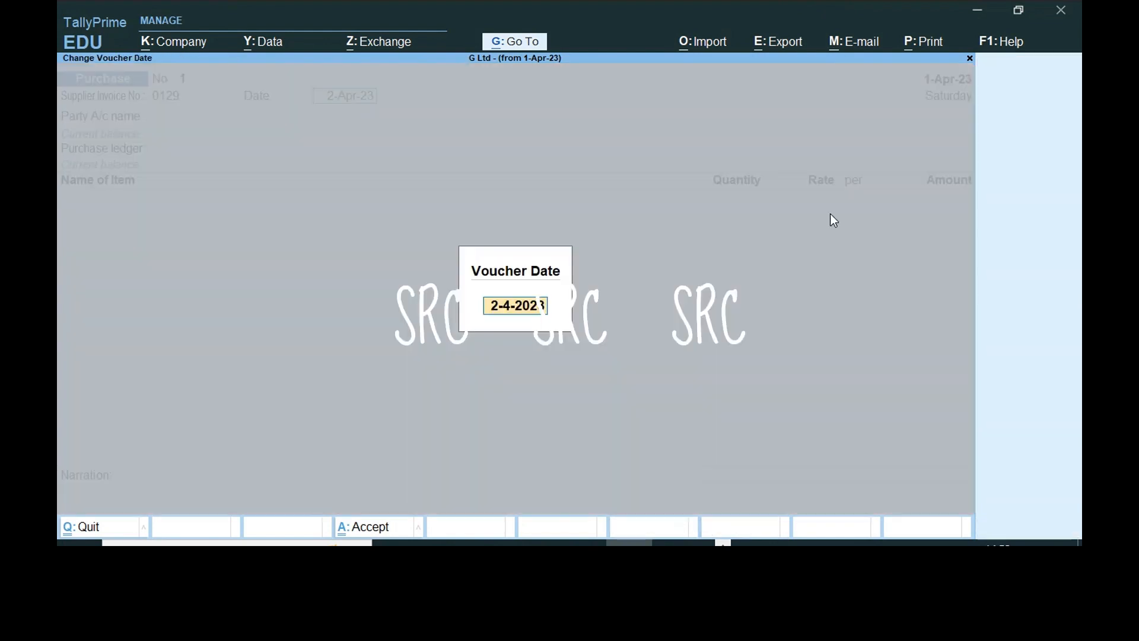
key("BackSpace")
type("2-")
key("Return")
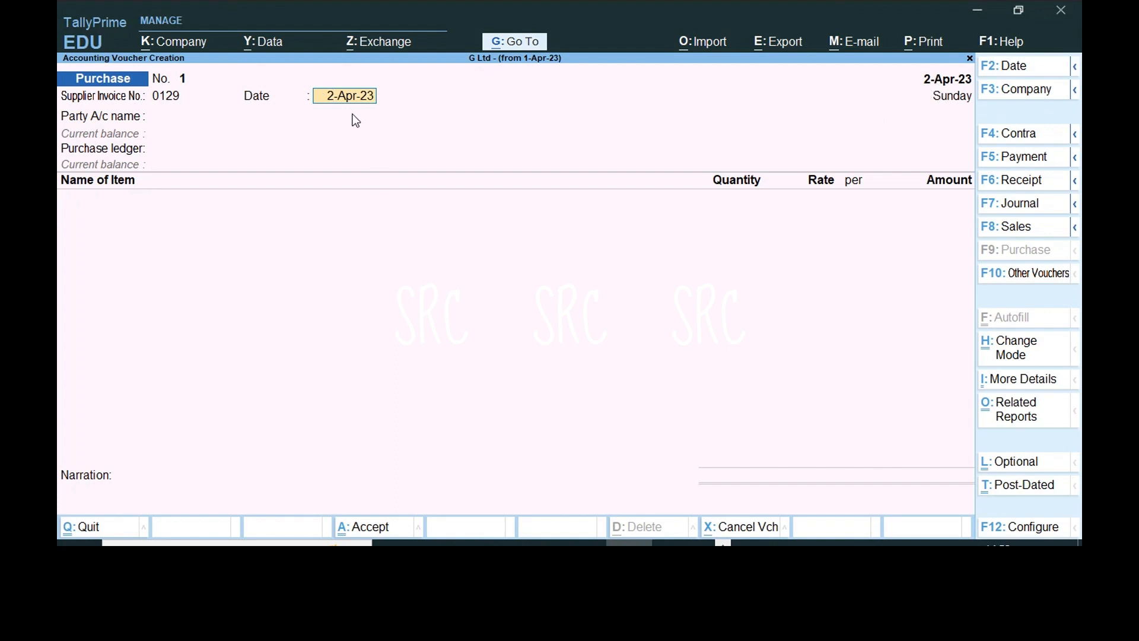
key("Return")
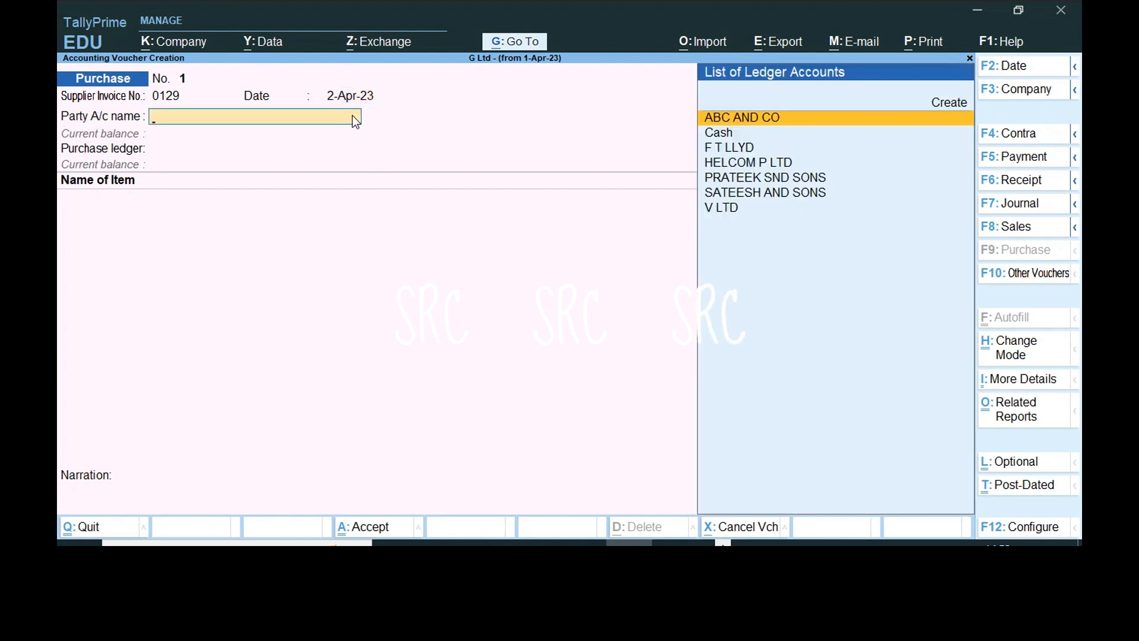
Change the supplier invoice date to 1-Apr-23 and back to 2-Apr-23.
key("BackSpace")
type("14")
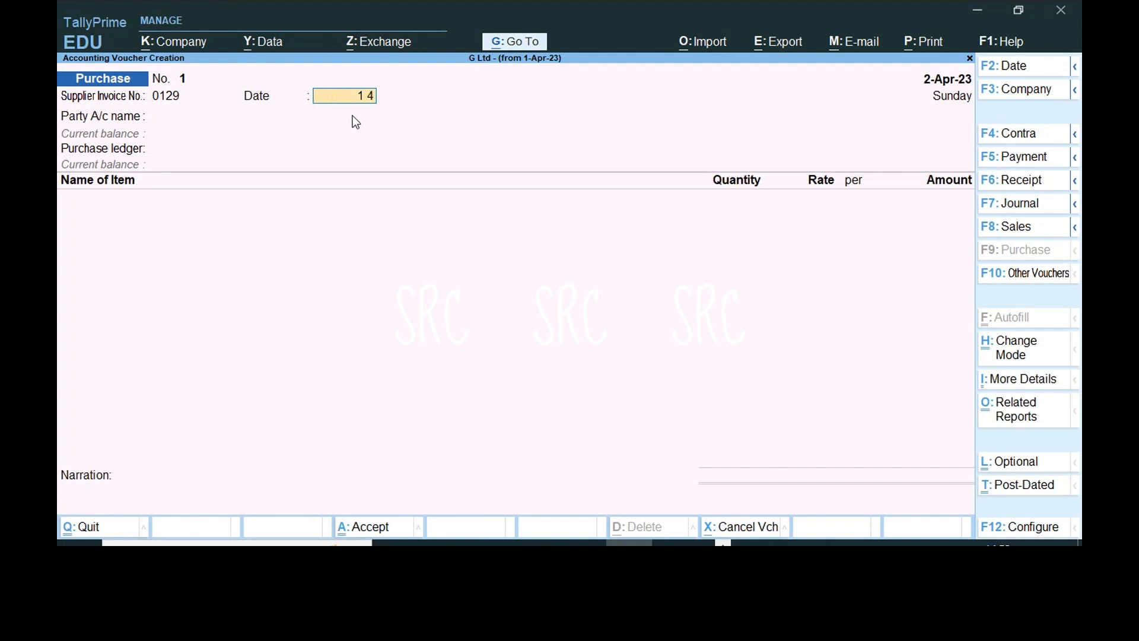
key("Return")
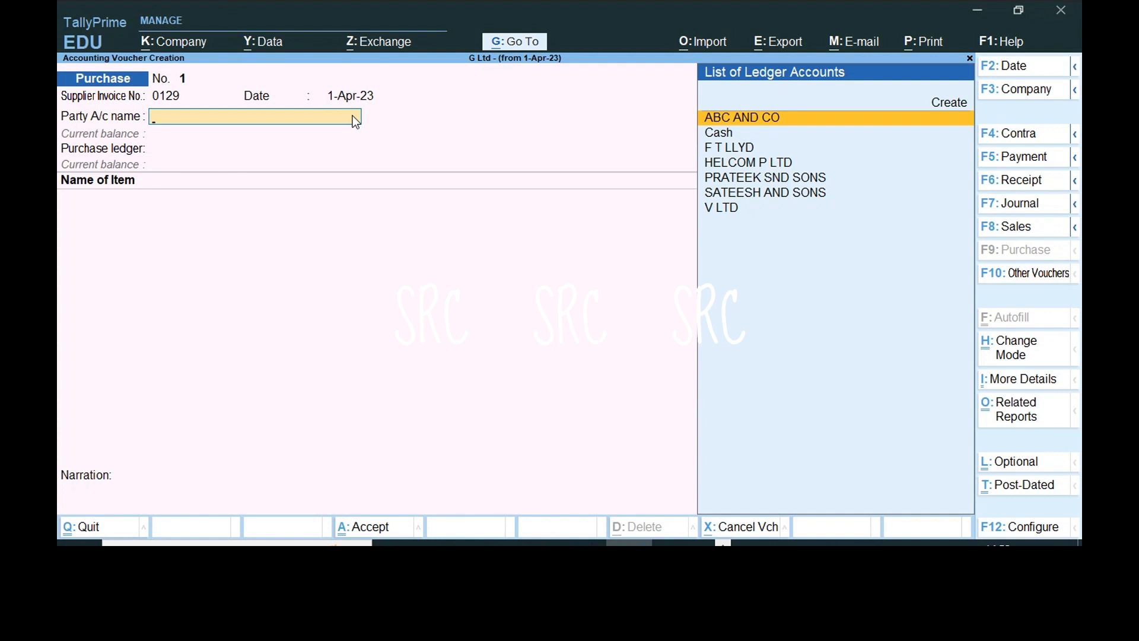
key("BackSpace")
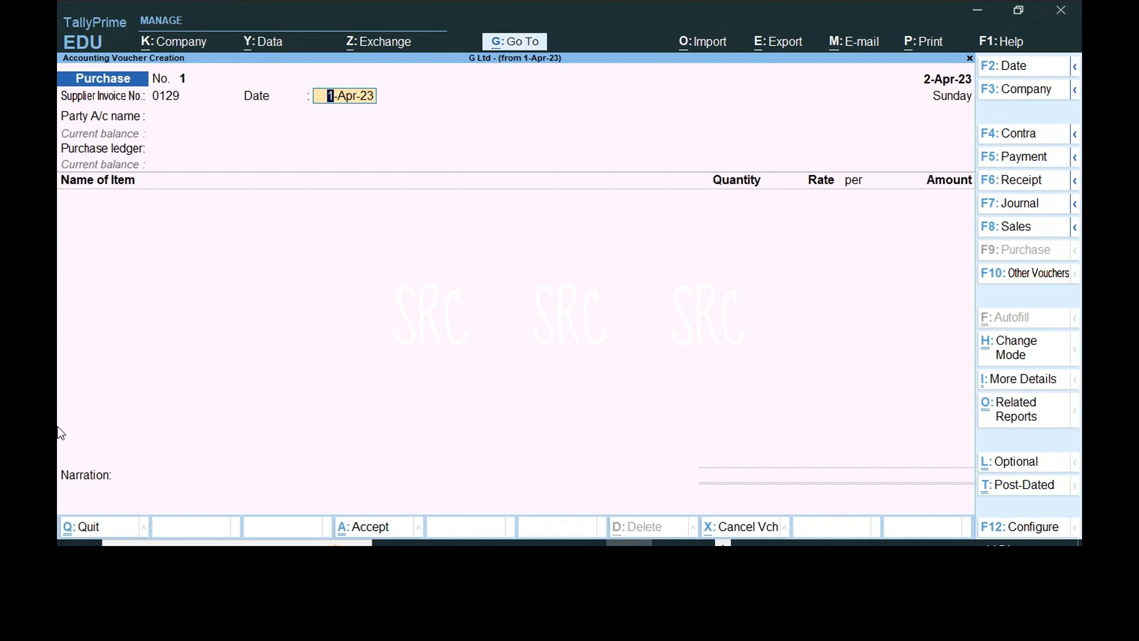
type("2 4")
key("Return")
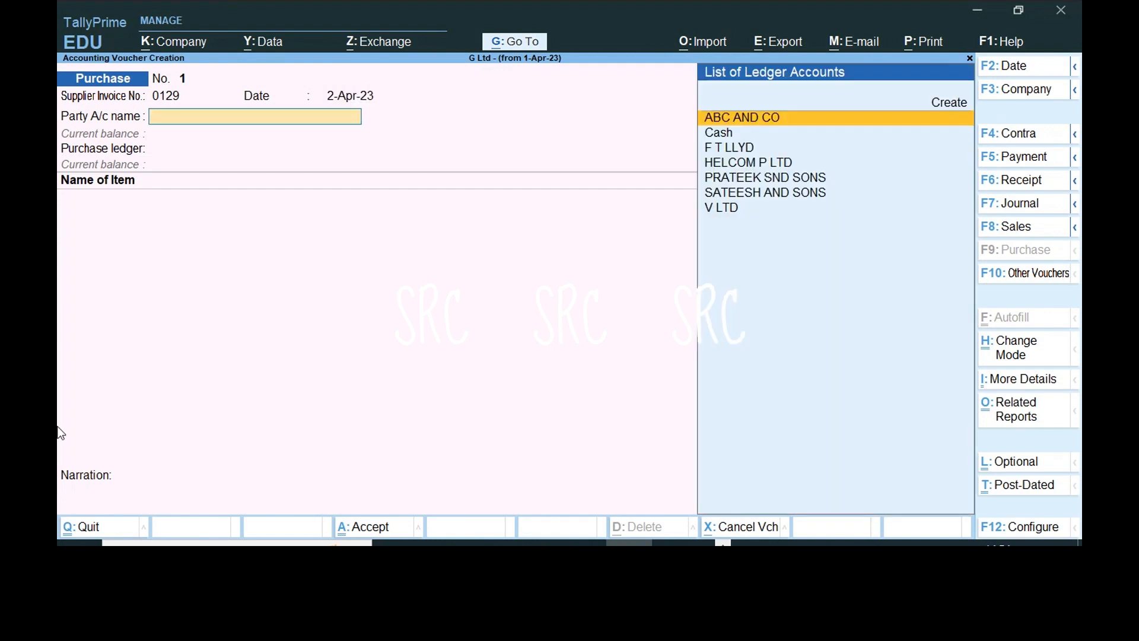
Try 3-Apr-23 for the supplier invoice date and the voucher date, and restore the invoice date to 2-Apr-23.
key("BackSpace")
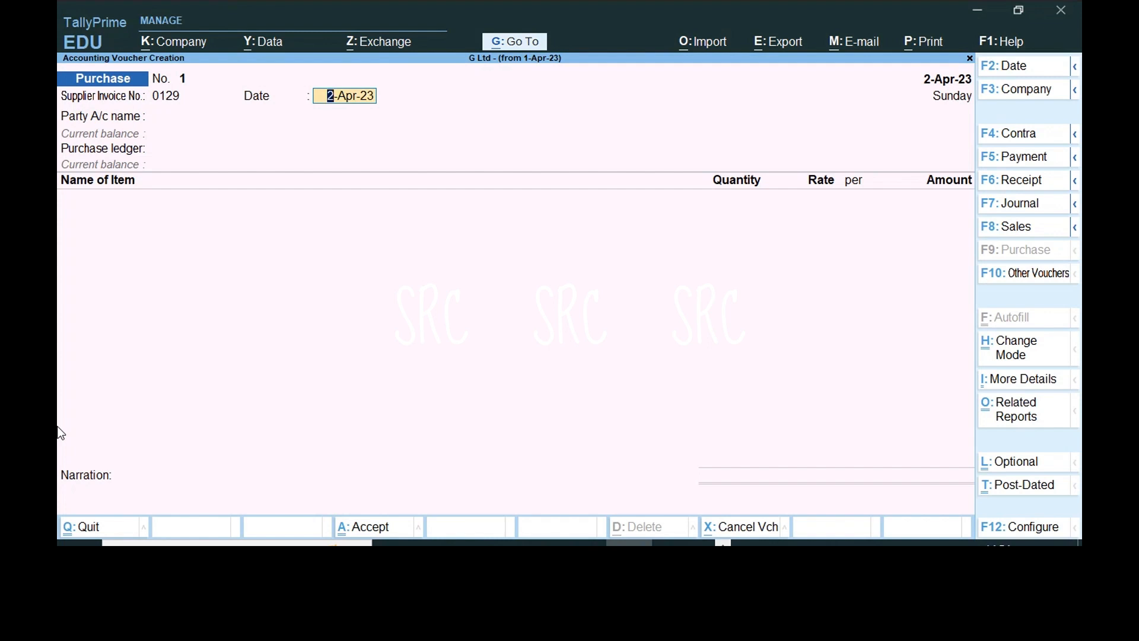
type("3 4")
key("F3")
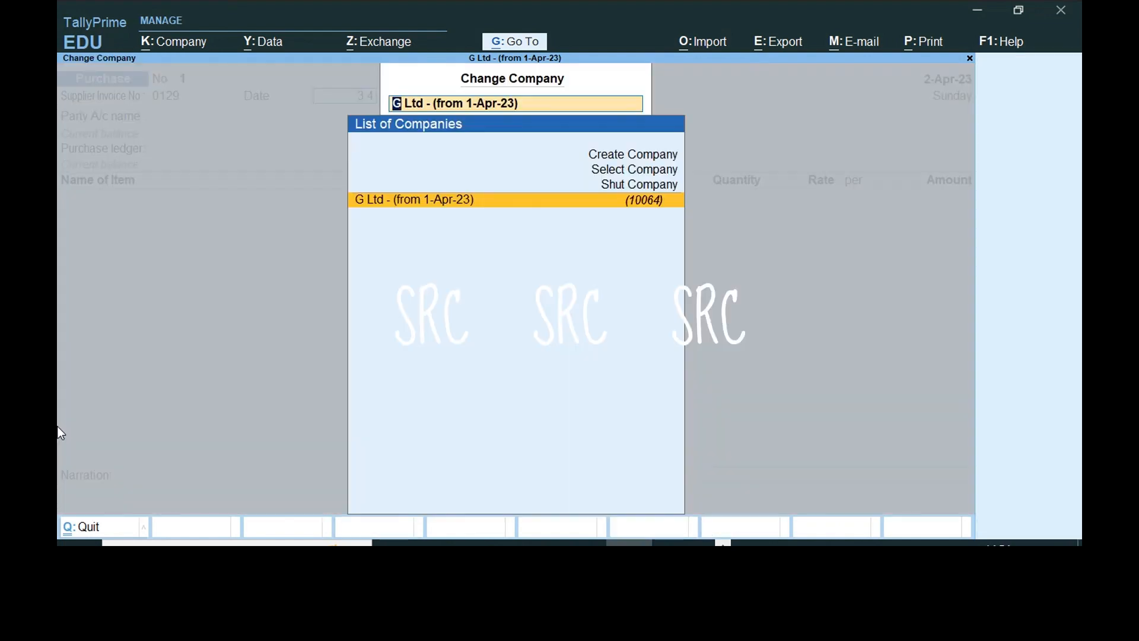
key("Escape")
key("F2")
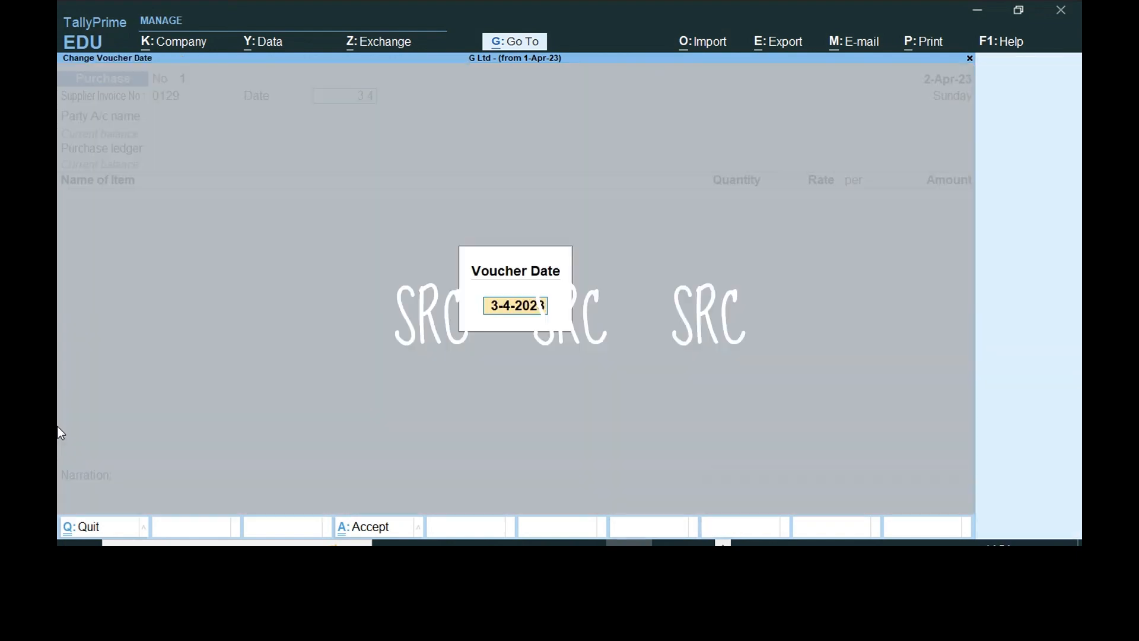
type("3 4")
key("BackSpace")
key("BackSpace")
key("BackSpace")
key("Escape")
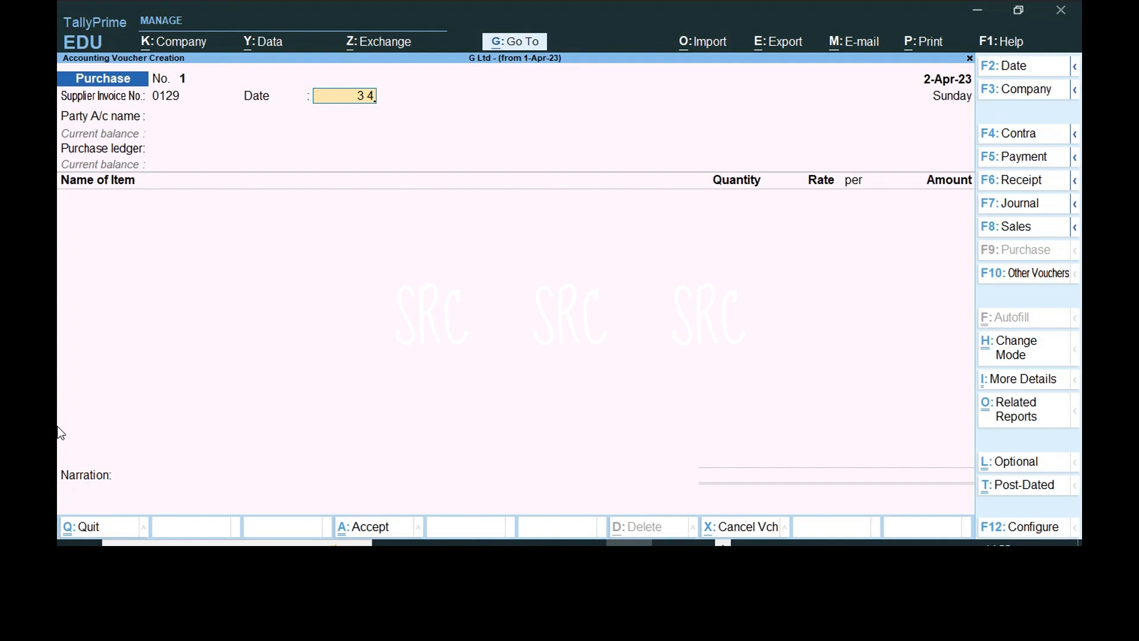
key("BackSpace")
key("BackSpace")
type("24")
key("Return")
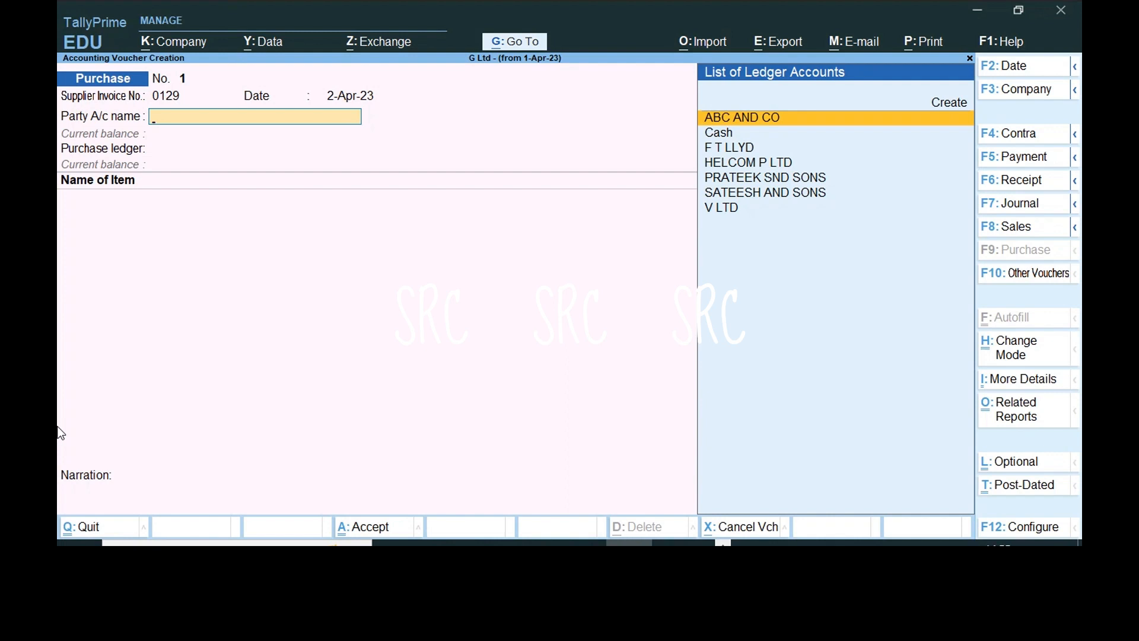
Look through the available party accounts for the purchase voucher, from ABC AND CO down to V LTD and back up to Create.
key("Down")
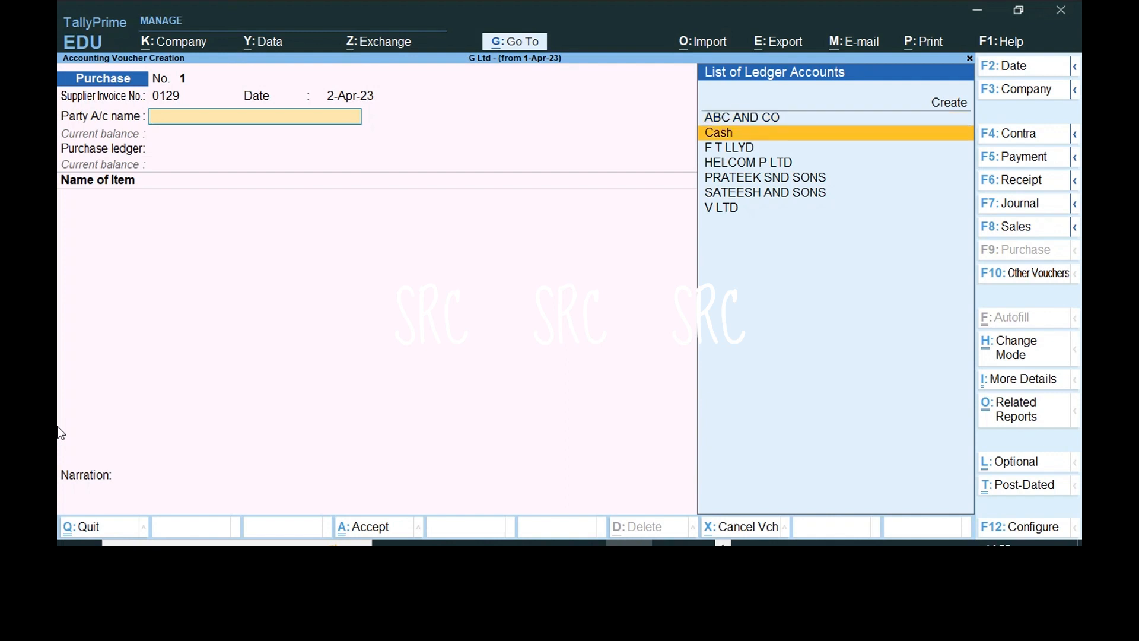
key("Down")
key("Down")
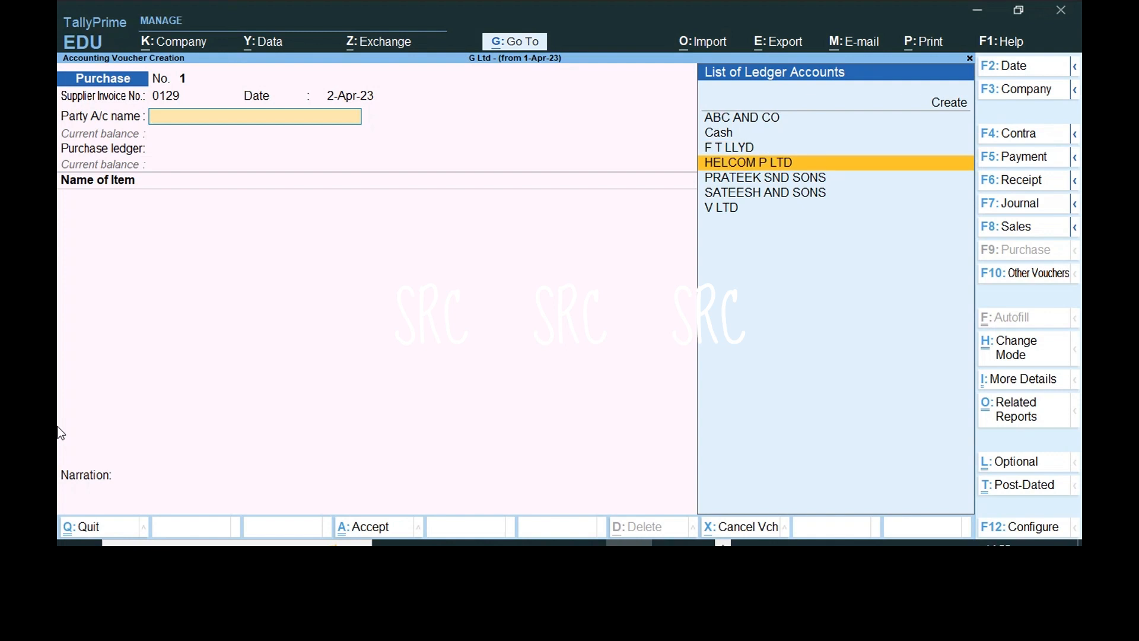
key("Down")
key("Down")
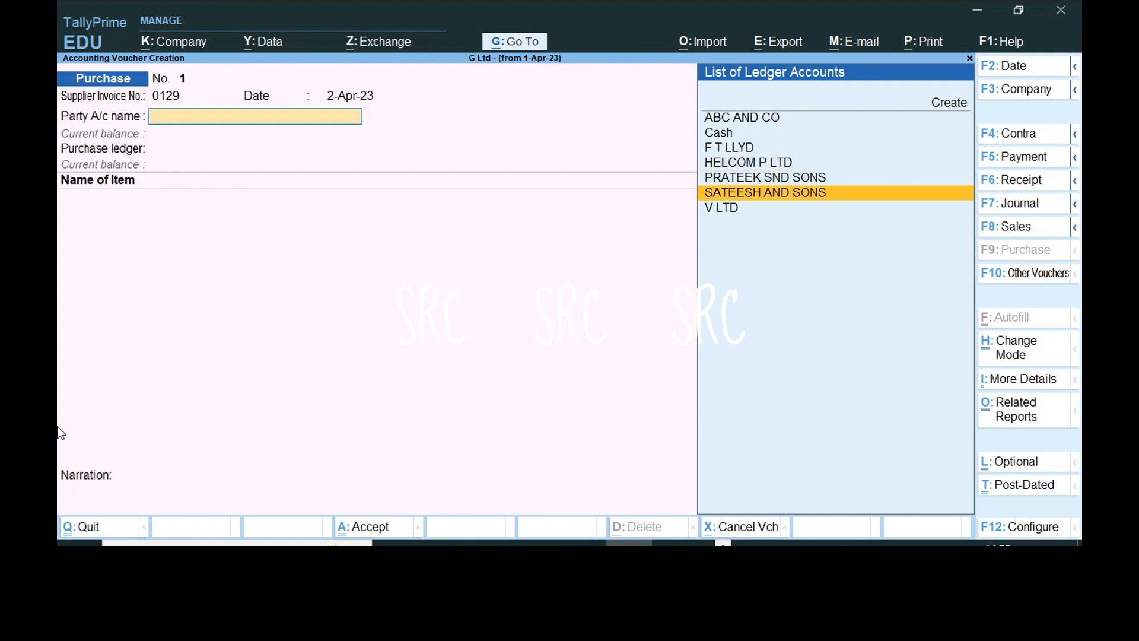
key("Down")
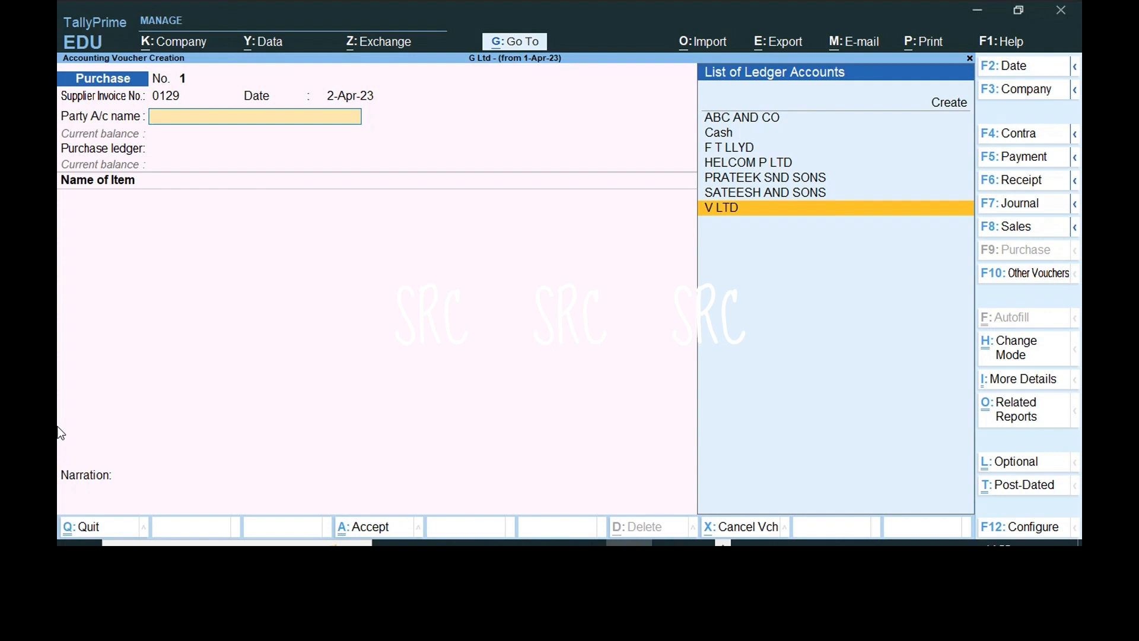
key("Up")
key("Up")
key("Up")
key("Up")
key("Up")
key("Up")
key("Up")
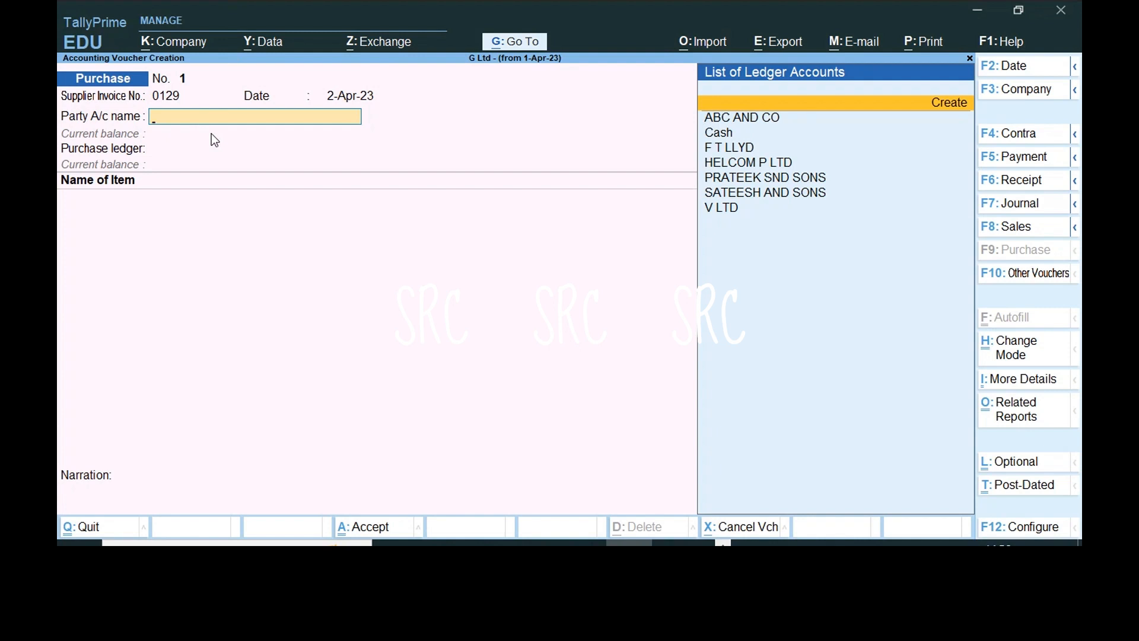
Start a new party ledger from within the purchase voucher and name it SANJAY STATIONERY, leaving the alias blank.
type("Ne")
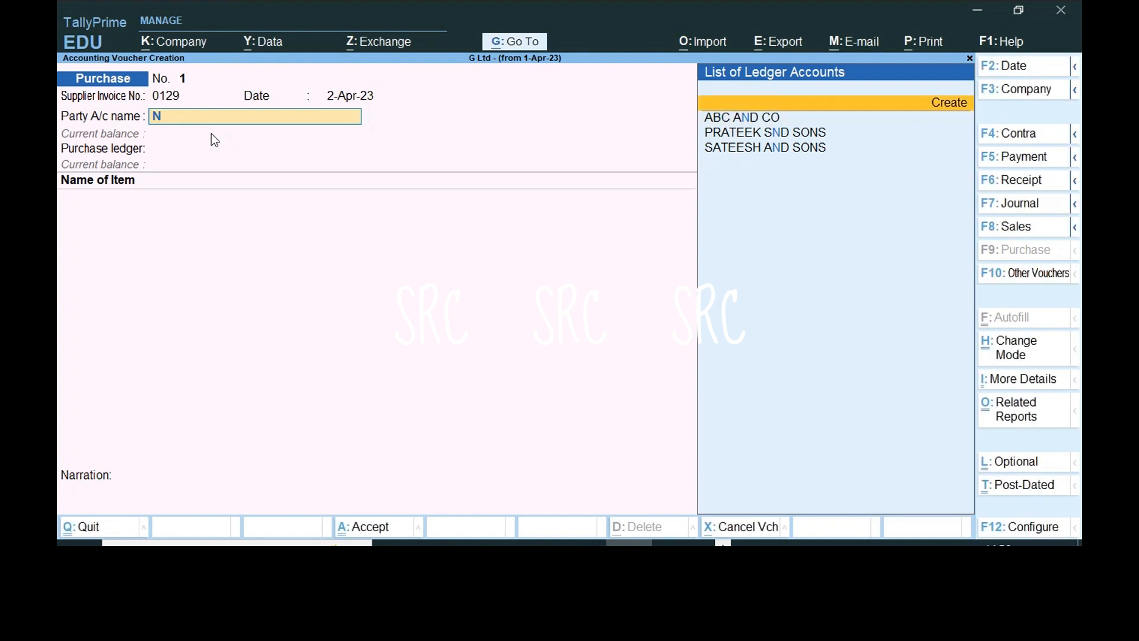
key("Return")
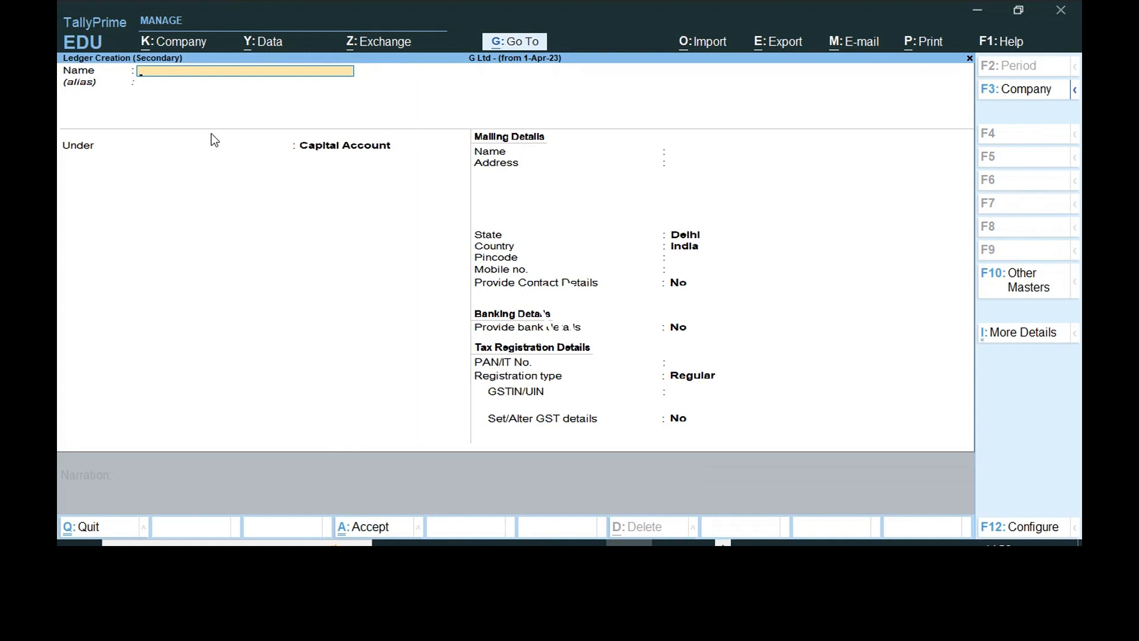
type("SANJAY STATION")
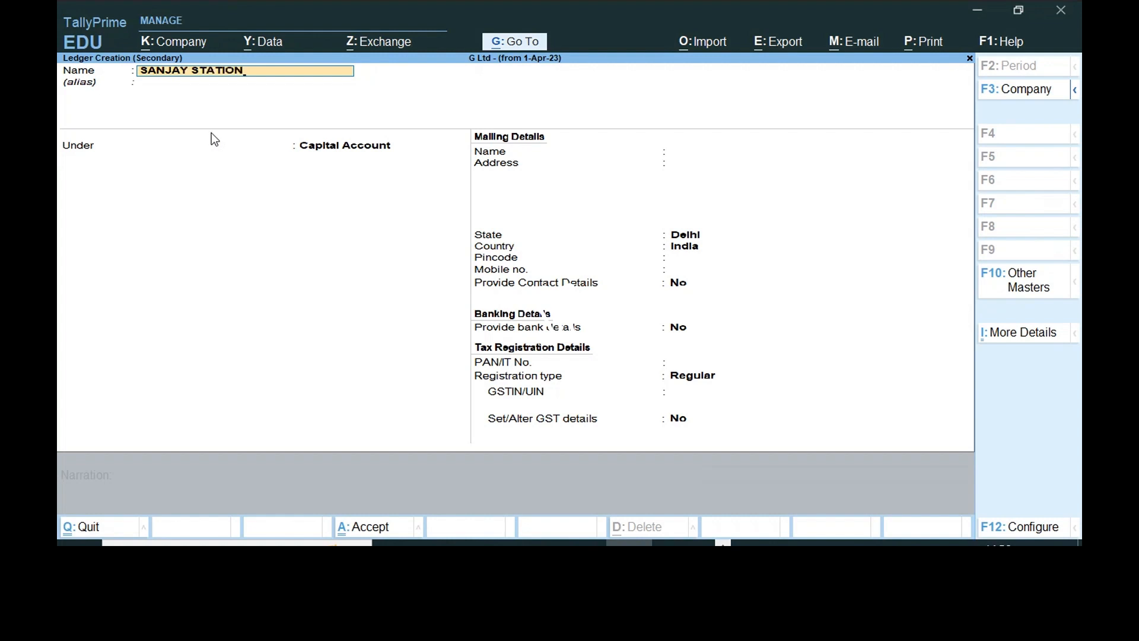
type("ERY")
key("Return")
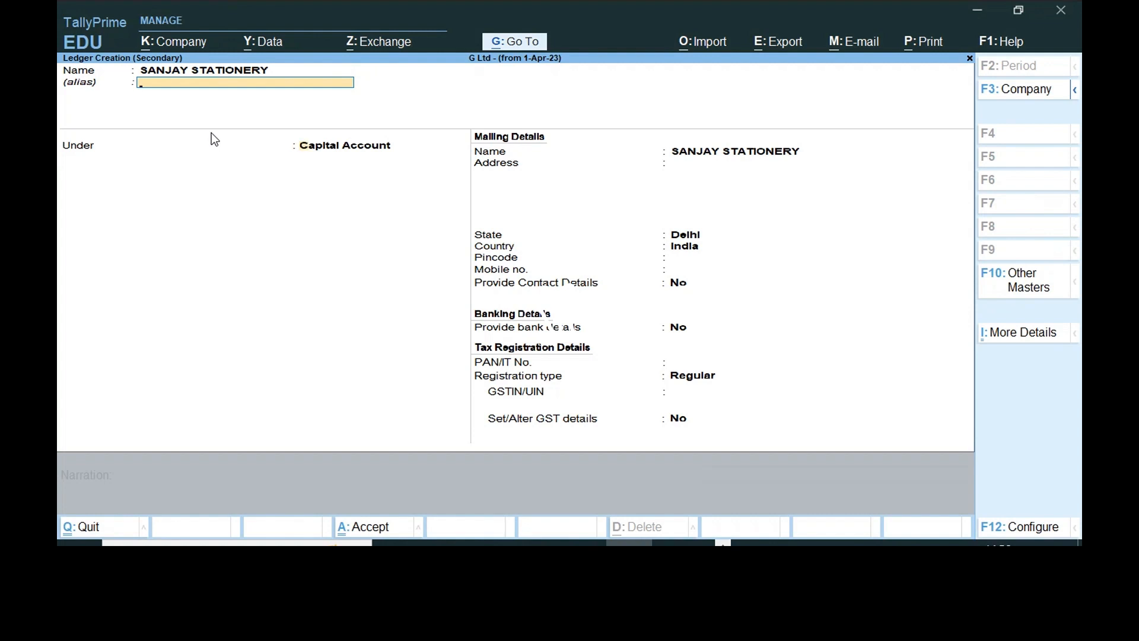
key("Return")
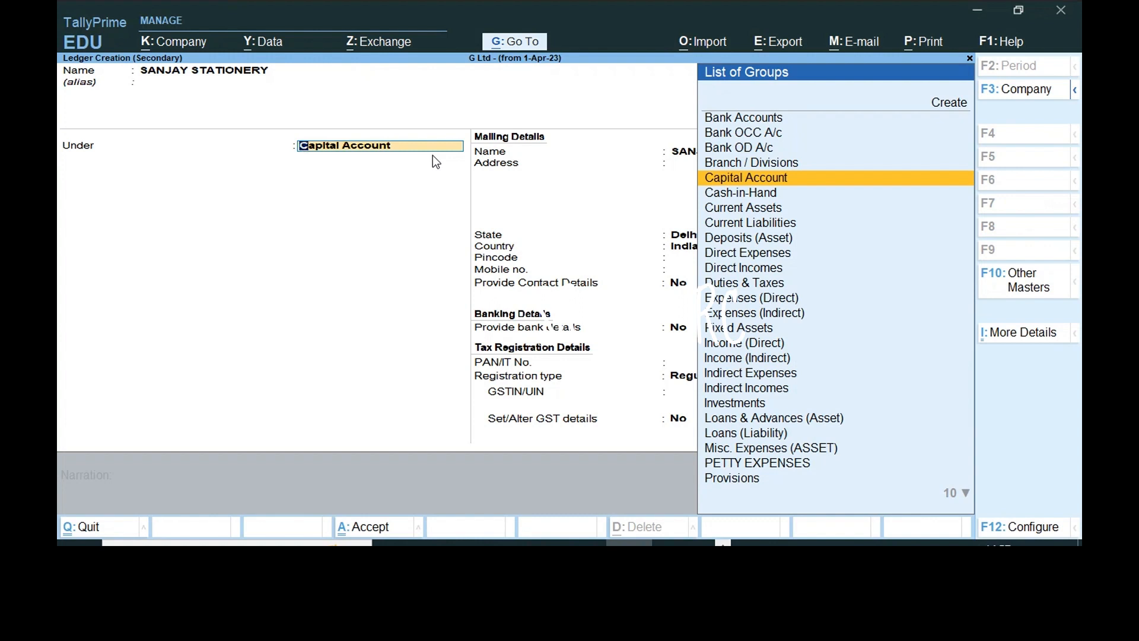
Try to complete the SANJAY STATIONERY ledger under Capital Account with registration type Regular, leaving the remaining details at their defaults.
key("Return")
key("Return")
key("Return")
key("Return")
key("Return")
key("Return")
key("Return")
key("Return")
key("Return")
key("Return")
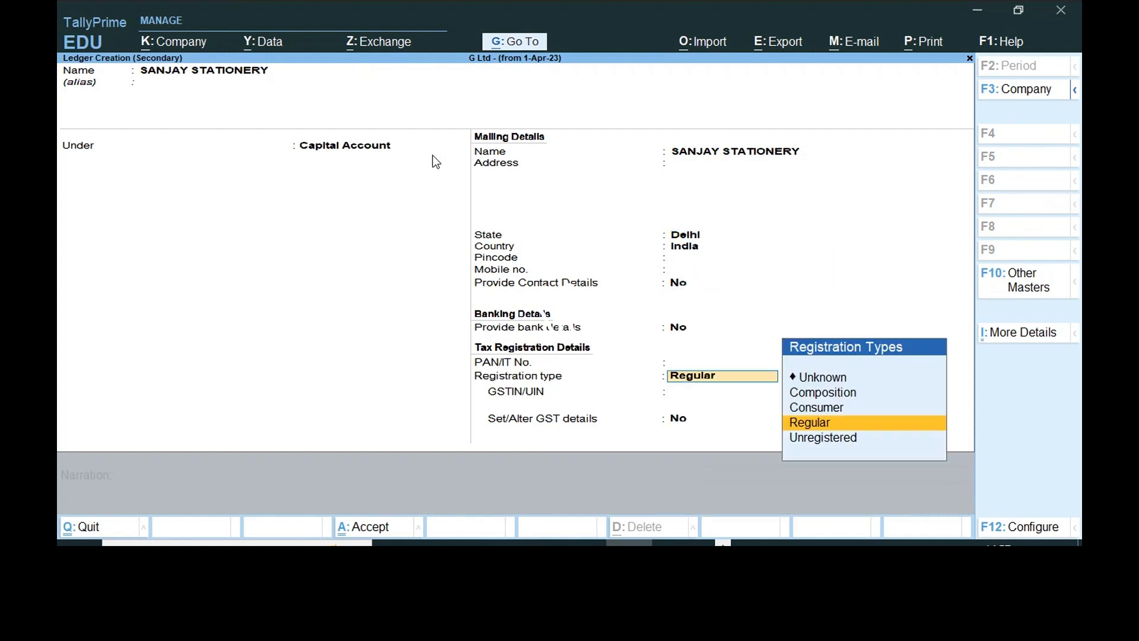
key("Return")
key("Return")
key("Return")
key("Return")
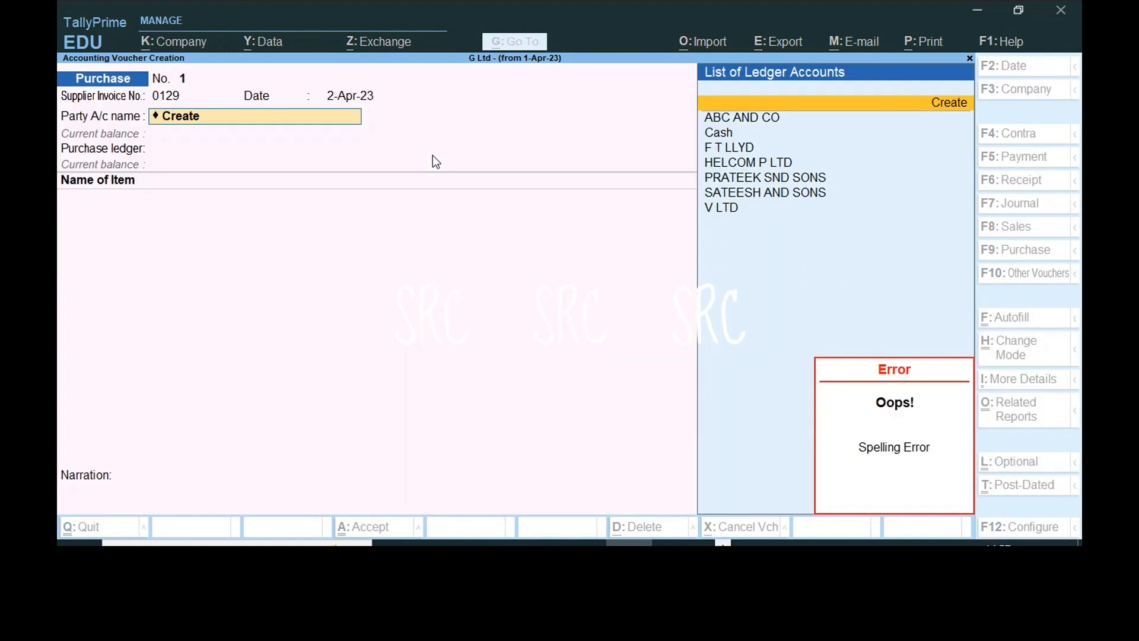
Clear the mistaken party account entry and look through the available party accounts, going back up to Create.
key("v")
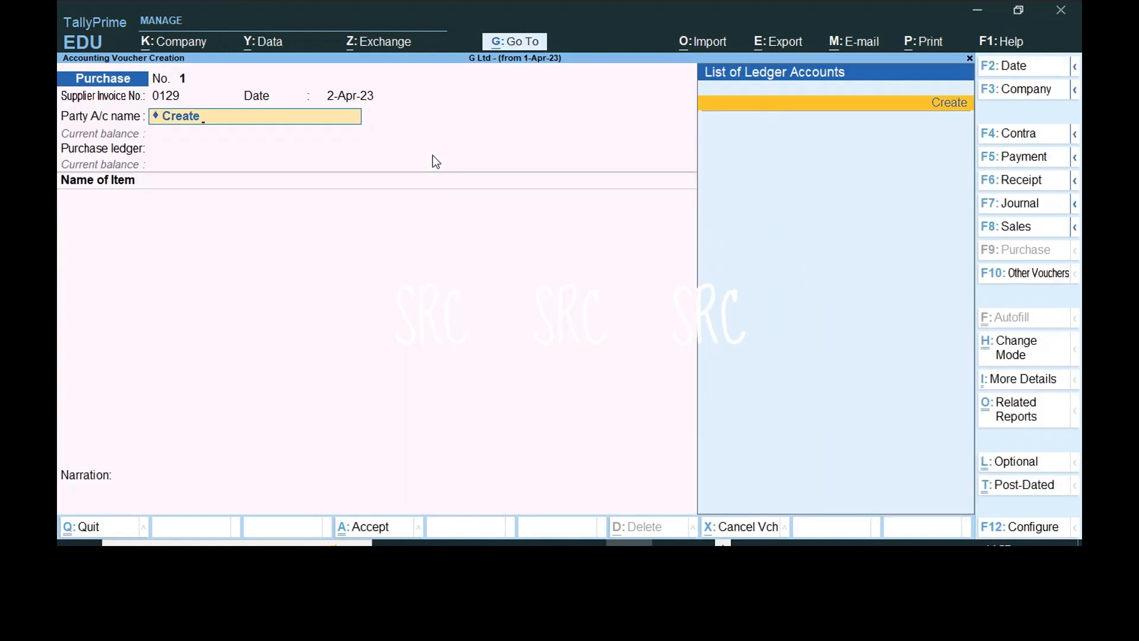
key("v")
key("BackSpace")
key("Down")
key("Down")
key("Down")
key("Down")
key("Down")
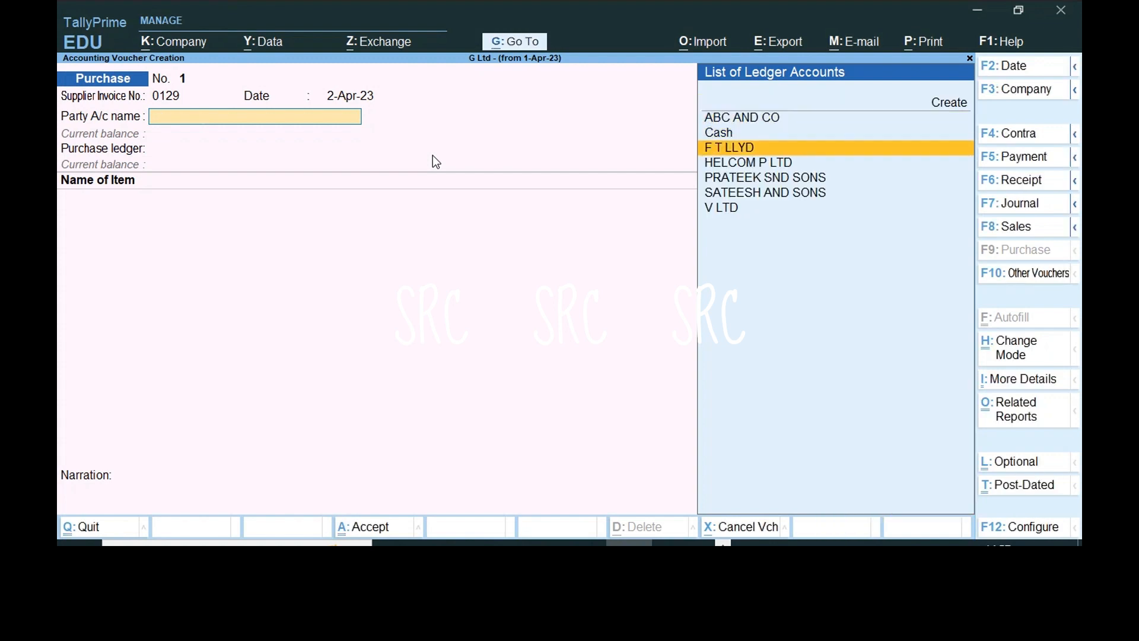
key("Up")
key("Up")
key("Up")
key("Up")
key("Up")
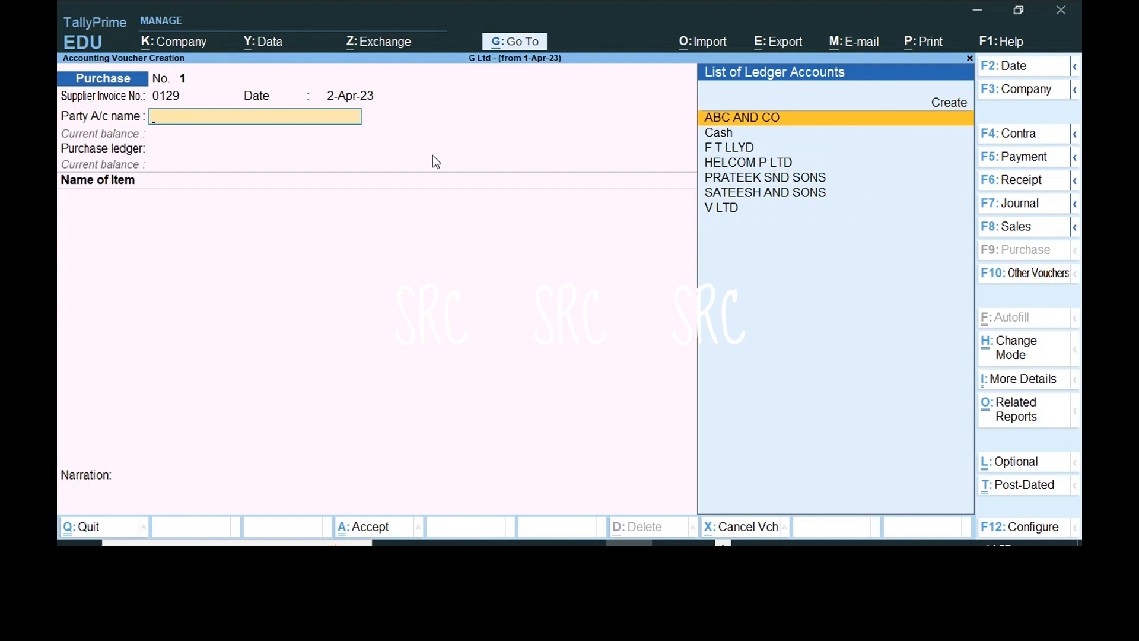
key("Up")
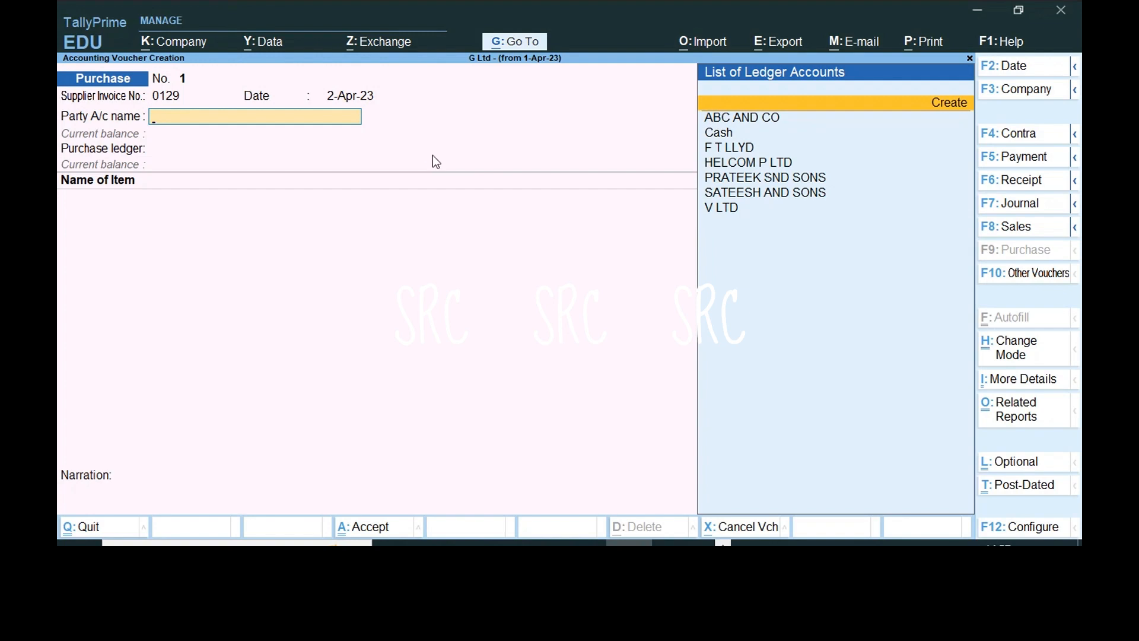
Start another party ledger from within the purchase voucher and name it SANJAY TRADERS, leaving the alias blank.
key("alt+c")
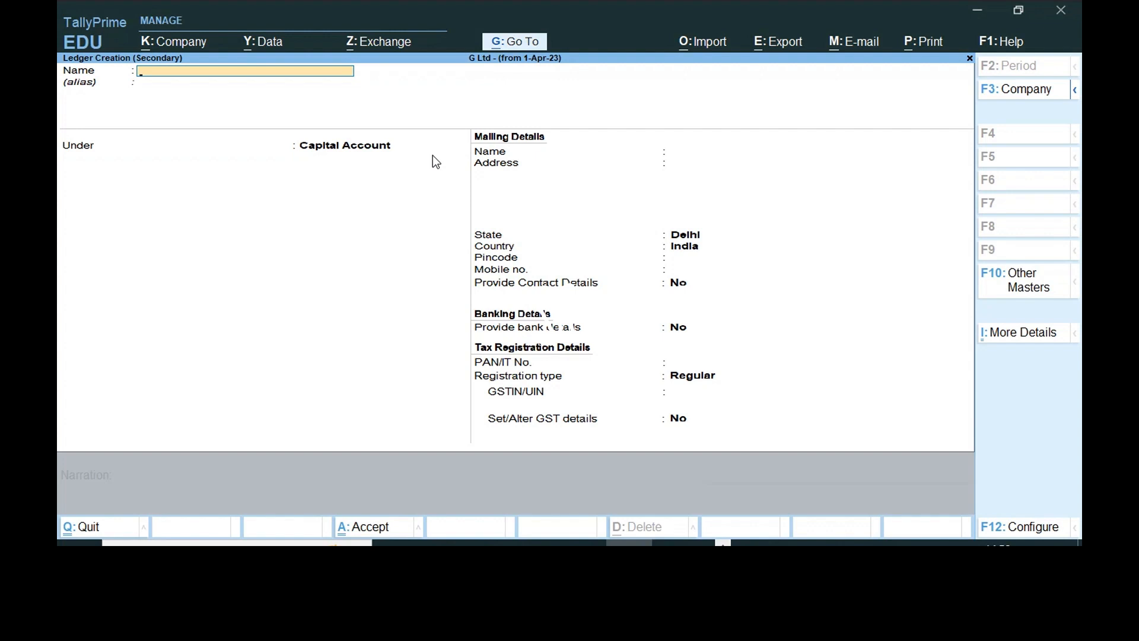
type("SANJAY TRADERS")
key("Return")
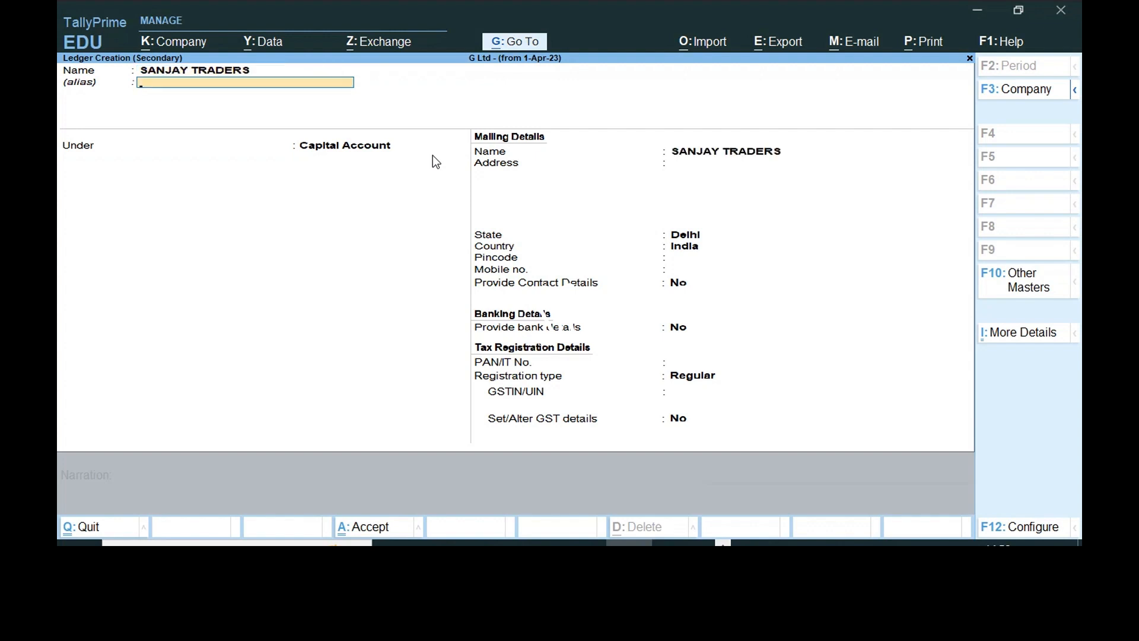
key("Return")
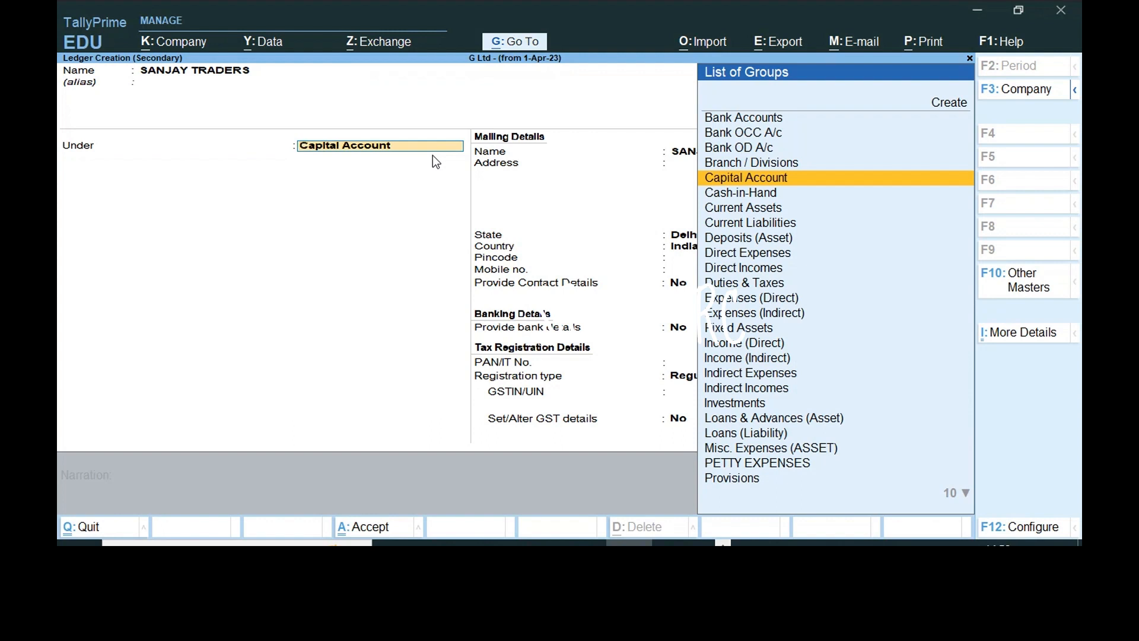
Place the SANJAY TRADERS ledger under Sundry Creditors, keeping bill-by-bill balances at Yes and the credit days check at No.
type("CRED")
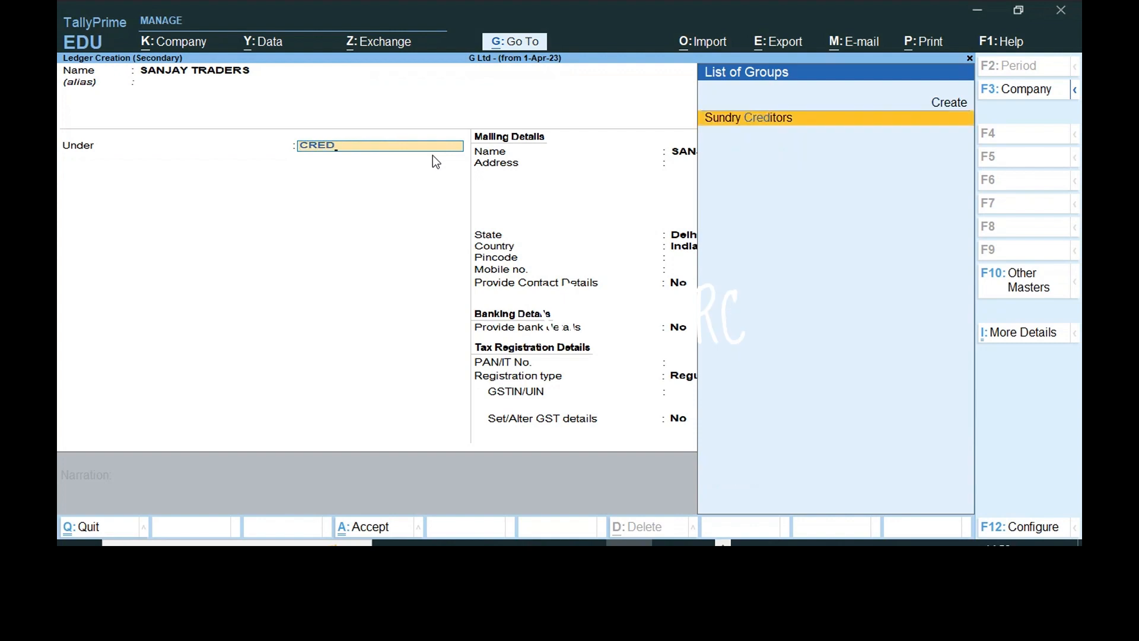
key("Return")
key("Return")
key("Return")
key("Return")
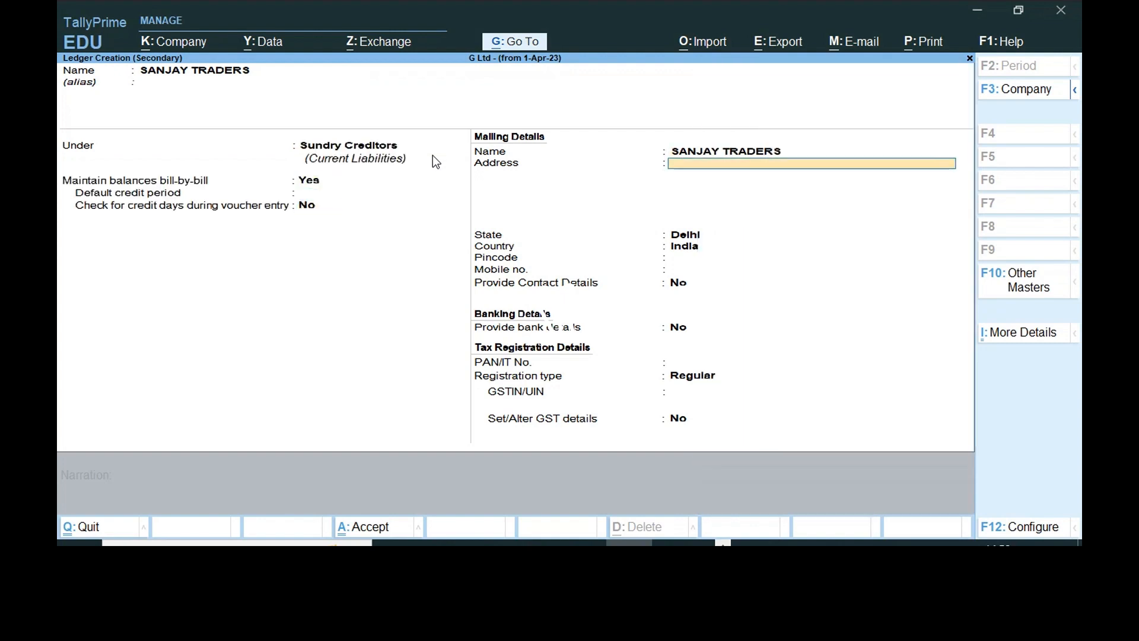
Leave the new ledger's address, contact, bank and GSTIN details blank, keep registration type Regular, and save the ledger.
key("Return")
key("Return")
key("Return")
key("Return")
key("Return")
key("Return")
key("Return")
key("Return")
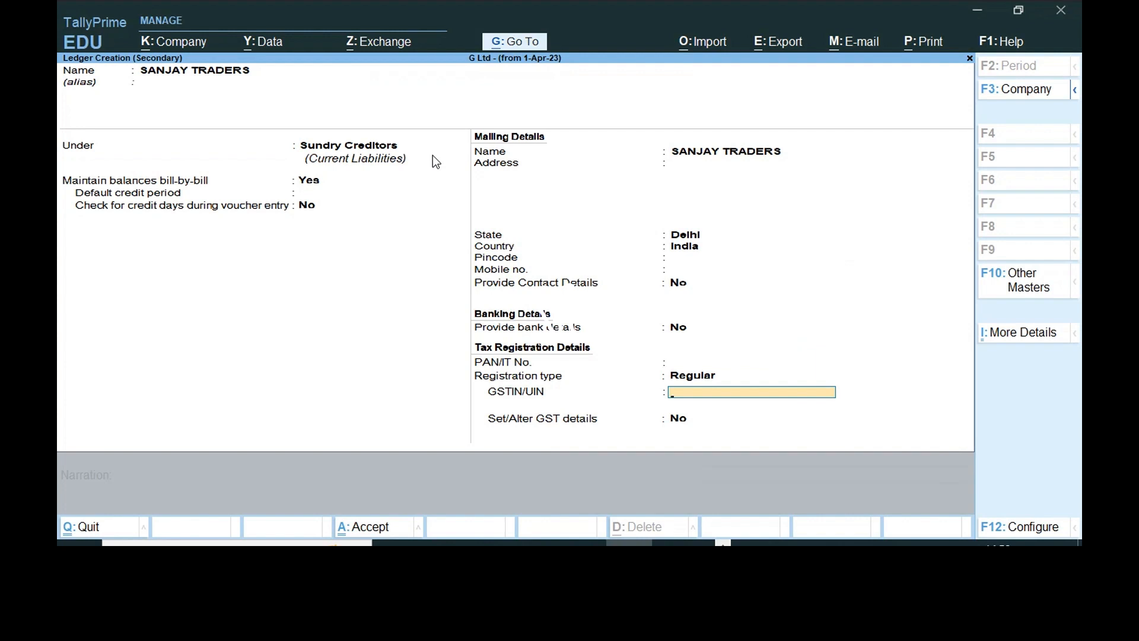
key("Return")
key("Return")
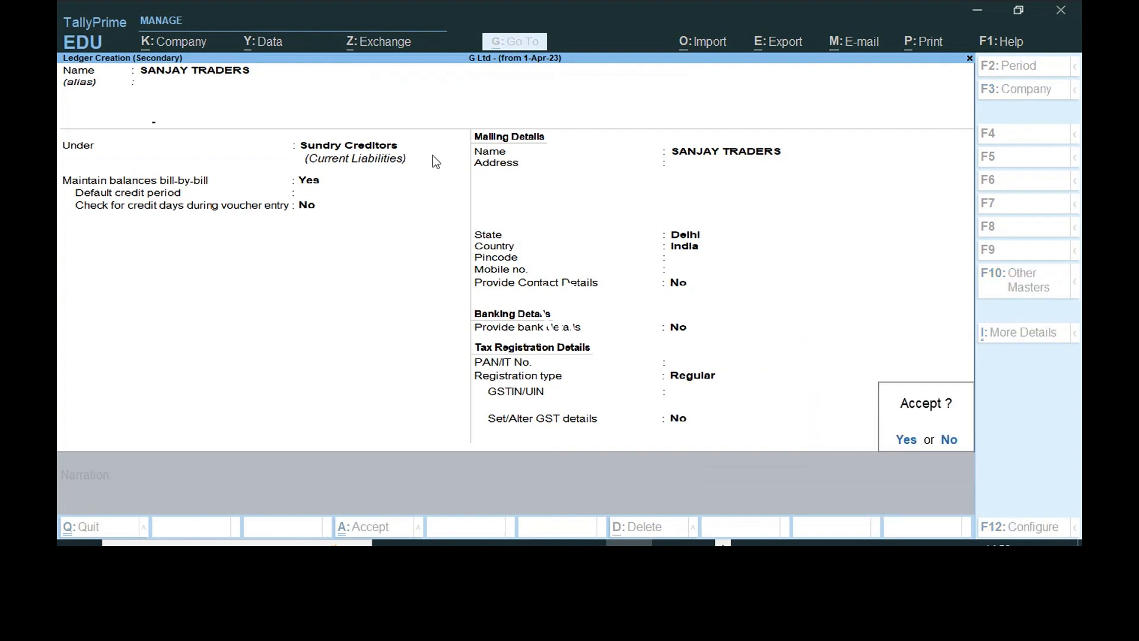
key("Return")
key("Escape")
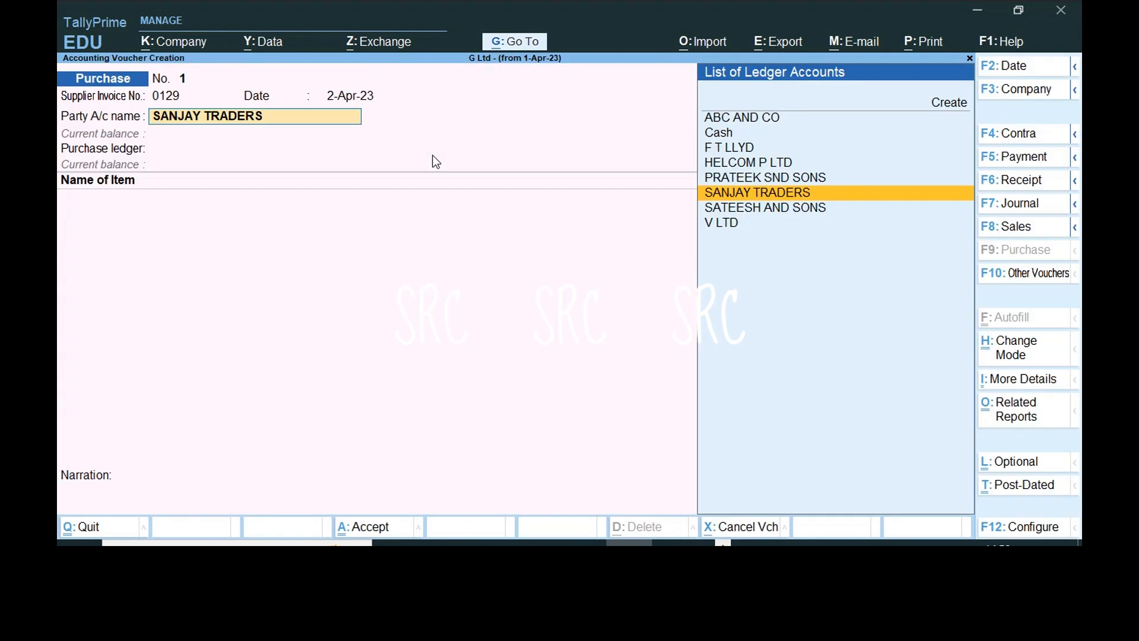
Choose SANJAY TRADERS as the party account and pass through the receipt details with every field left blank.
key("Return")
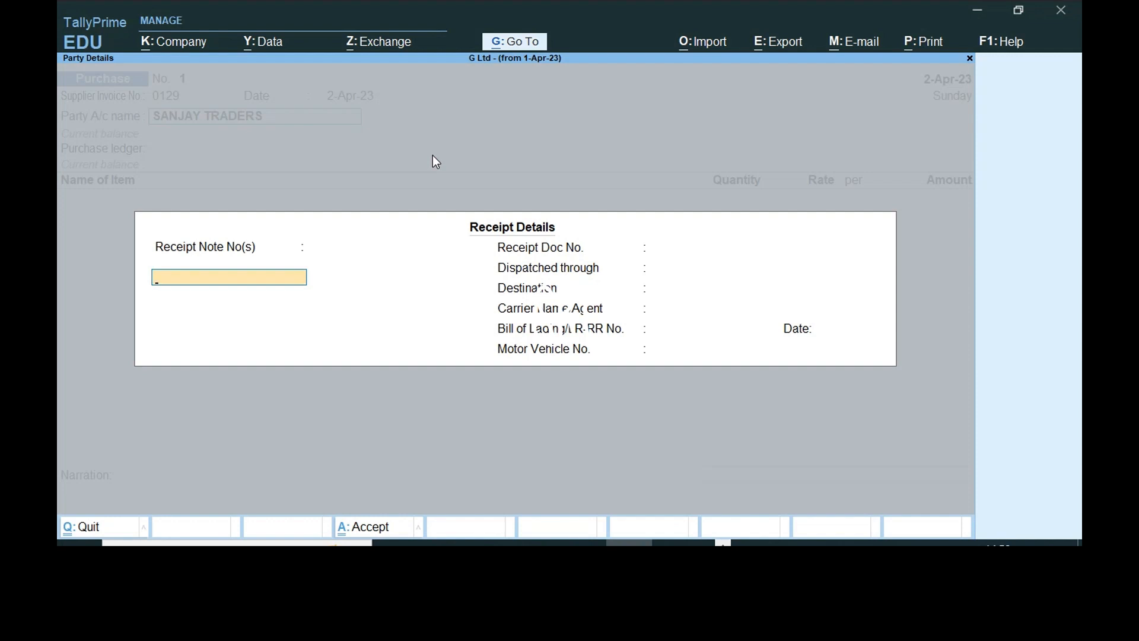
key("Return")
key("Return")
key("Return")
key("Return")
key("Return")
key("Return")
key("Return")
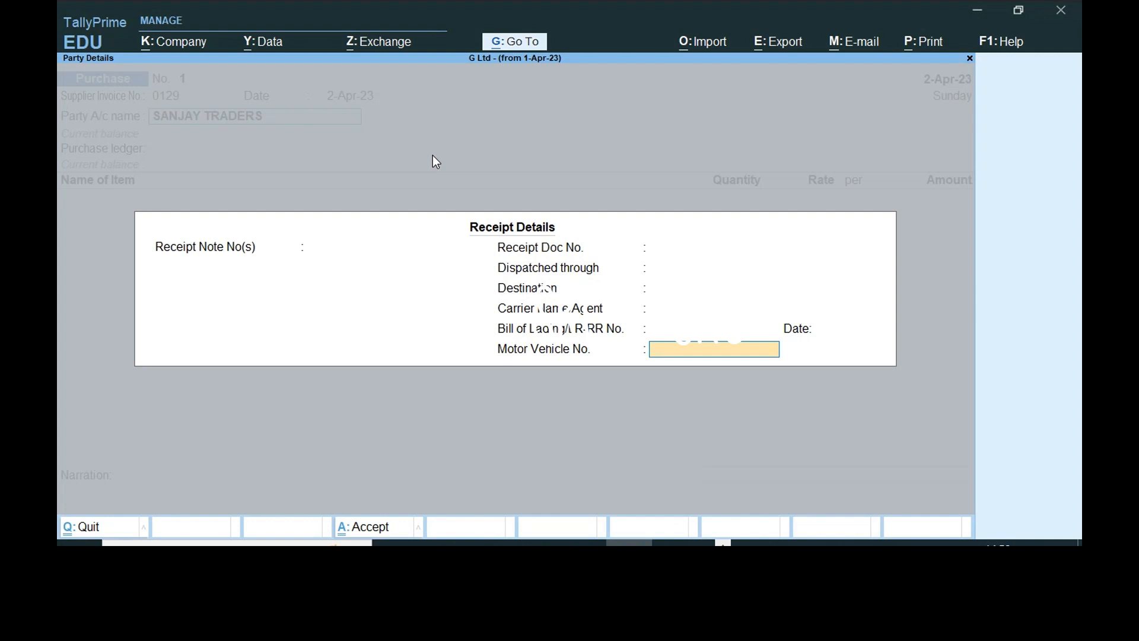
key("Return")
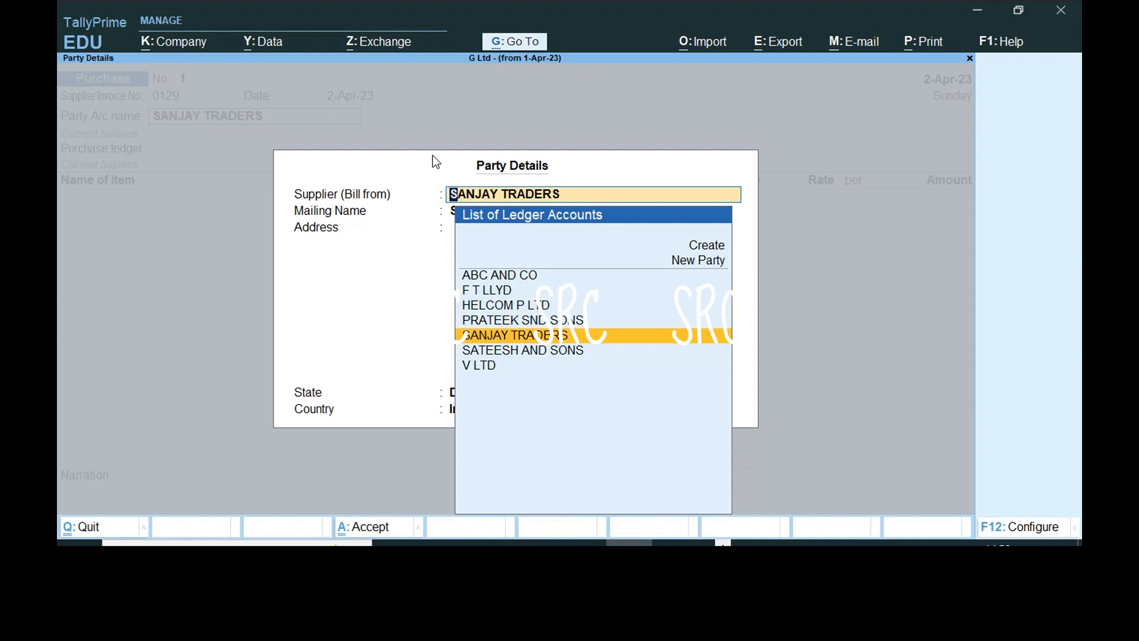
Accept the party details with SANJAY TRADERS as supplier and mailing name, no address, and state Delhi.
key("Return")
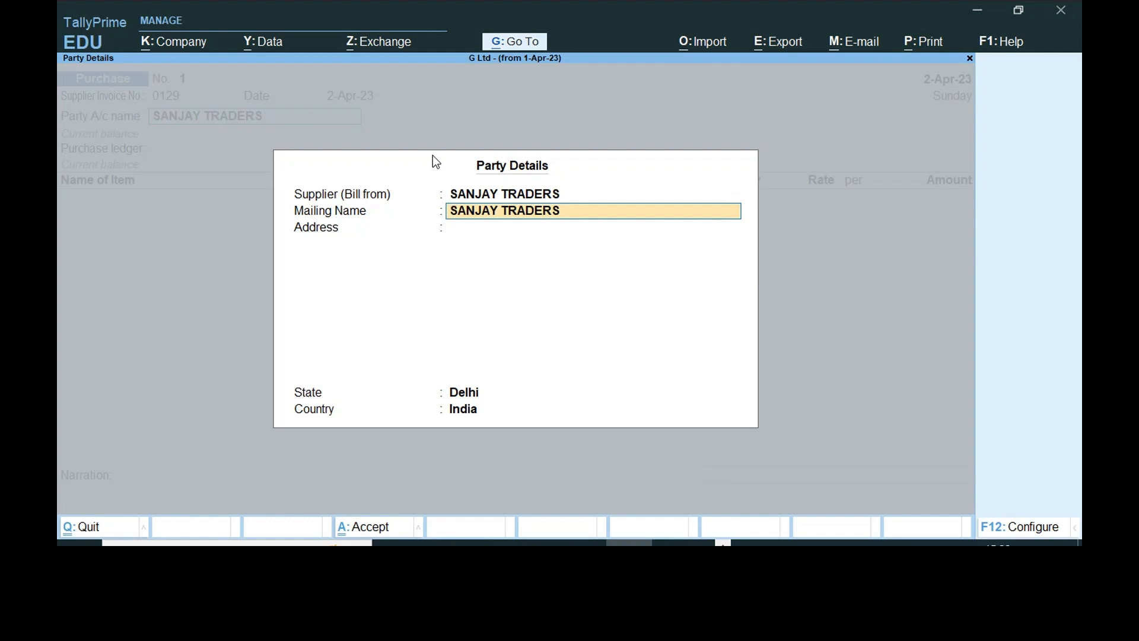
key("Return")
key("Return")
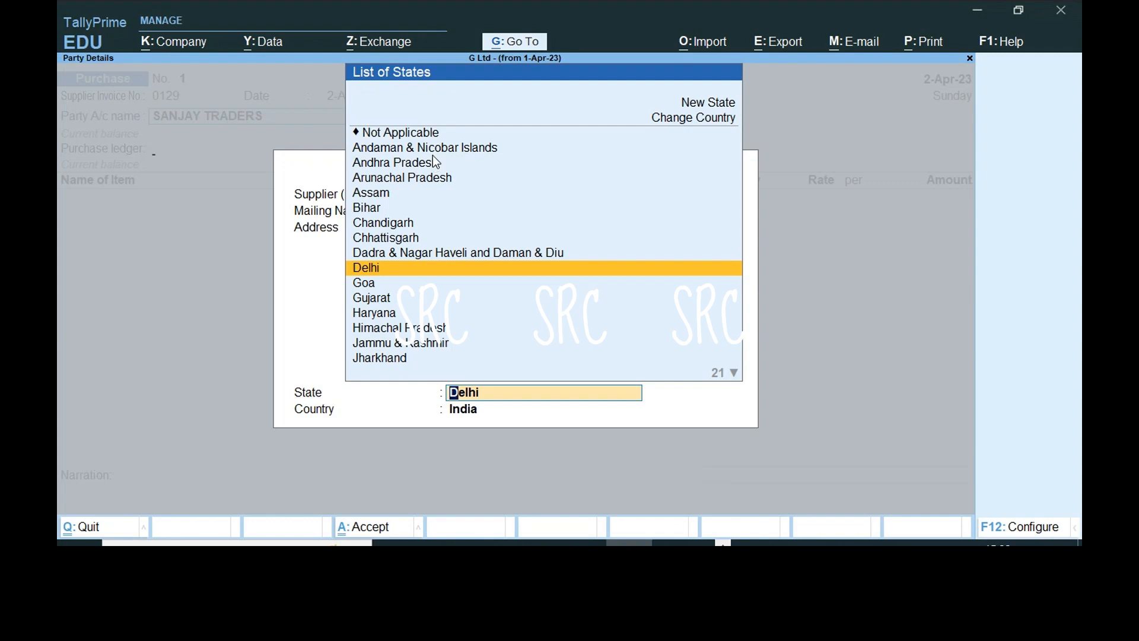
key("Return")
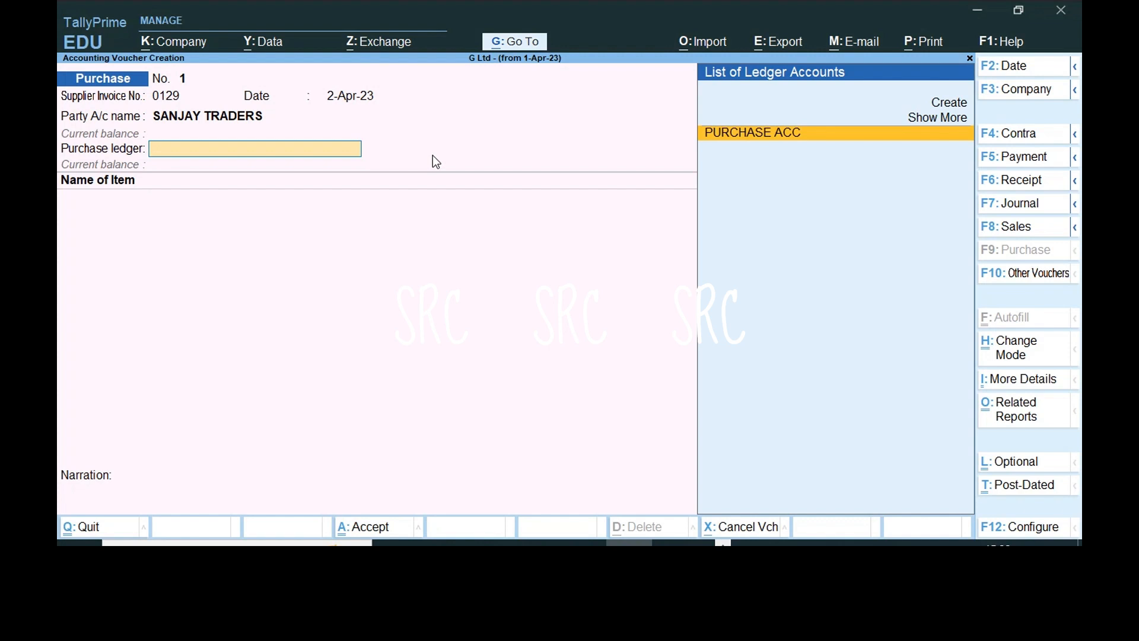
key("Up")
key("Up")
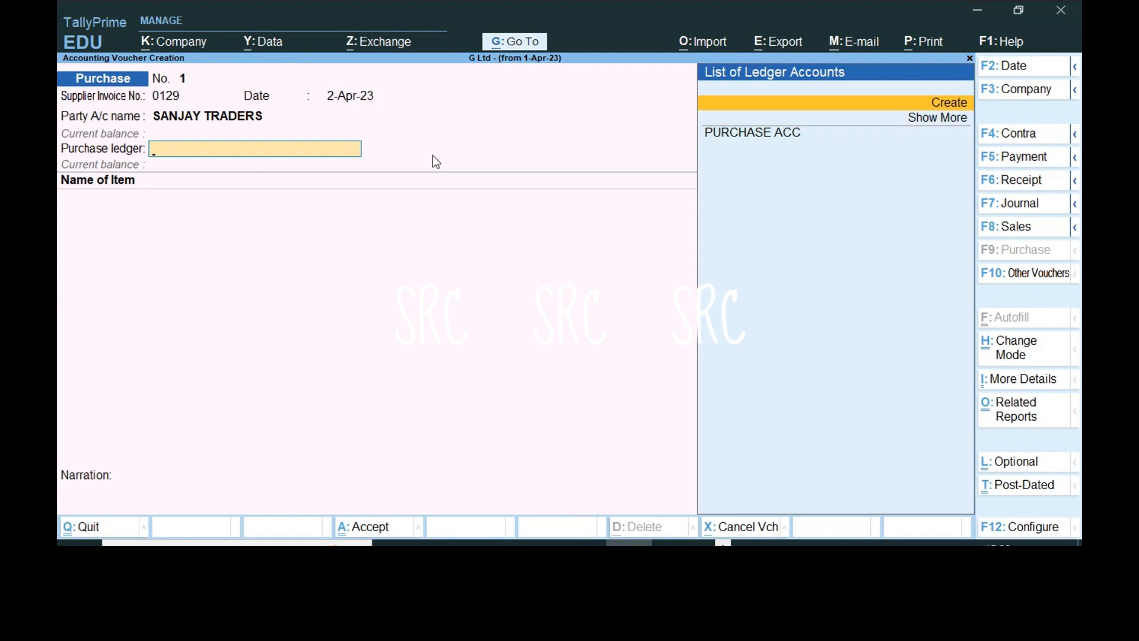
key("Return")
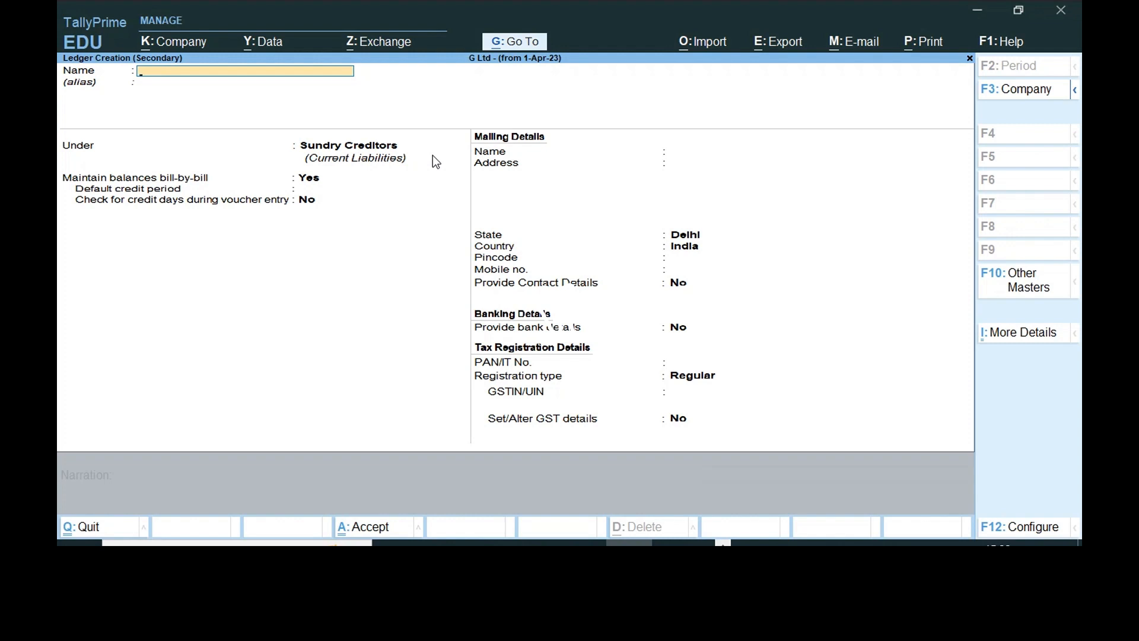
key("Escape")
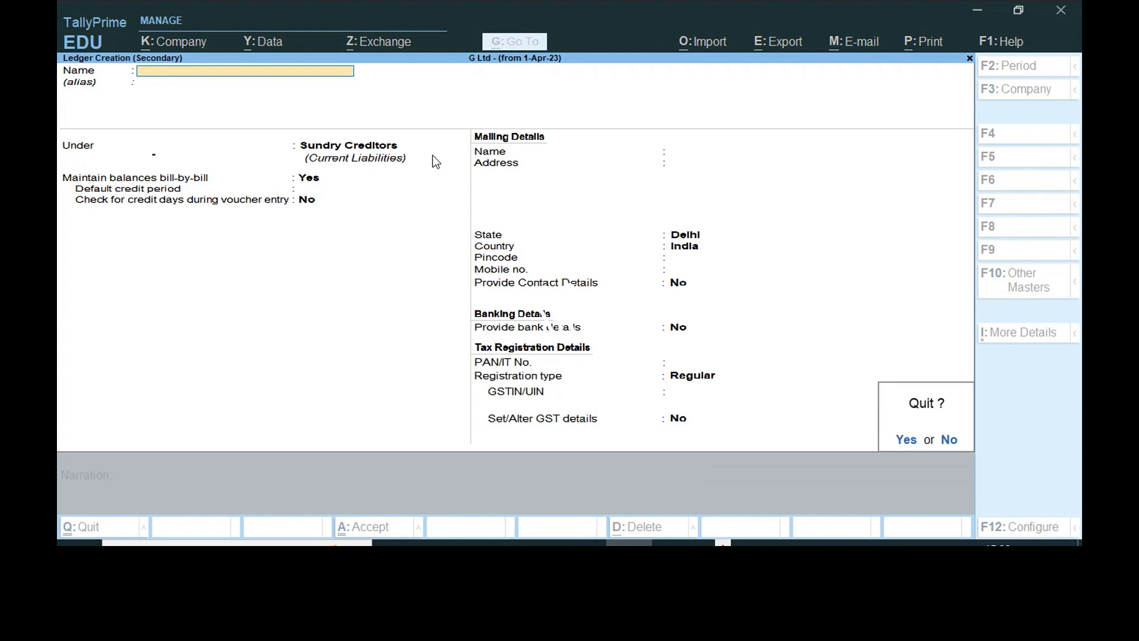
key("y")
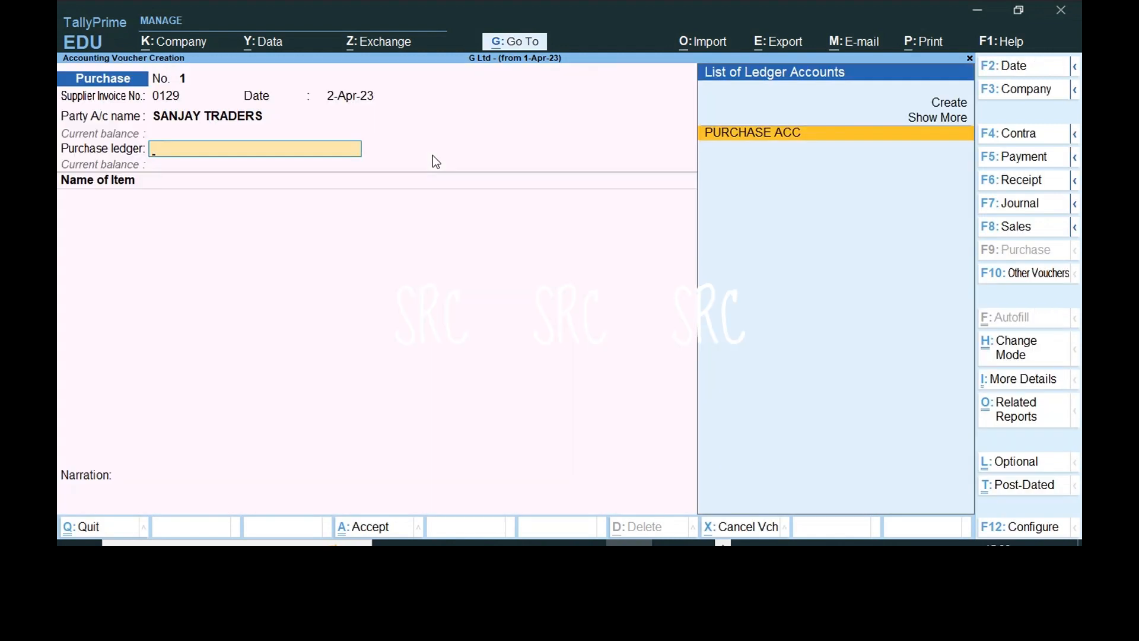
Select PURCHASE ACC as the purchase ledger and look through the stock items down to Hp Mouse Usb Bck Mn2 and back up to Create.
key("Return")
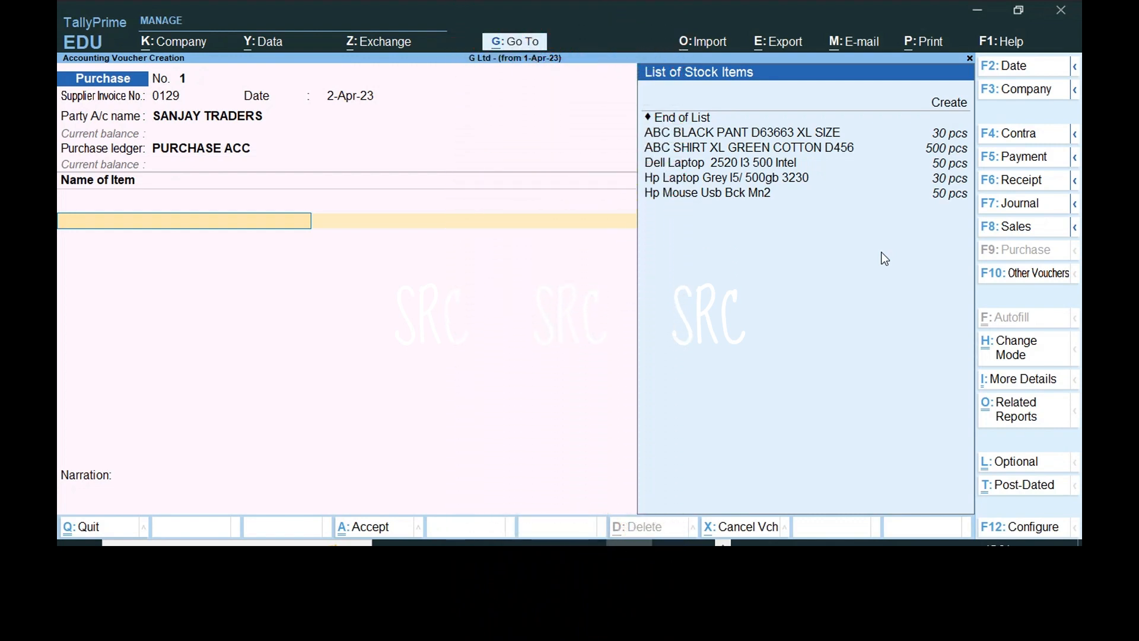
key("Down")
key("Down")
key("Down")
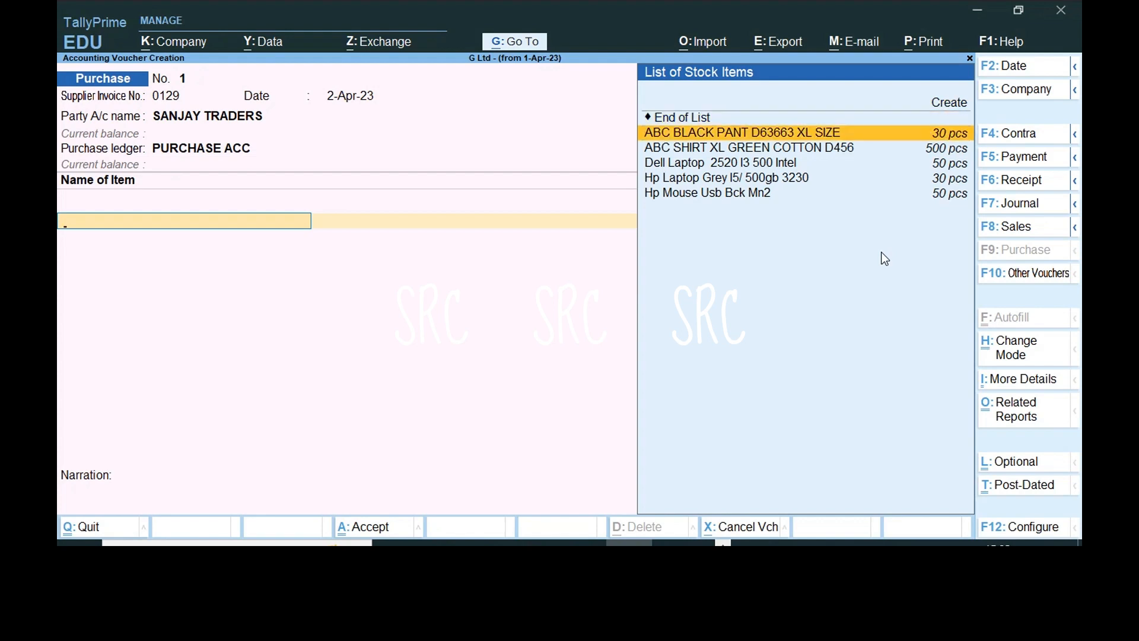
key("Down")
key("Down")
key("Down")
key("Down")
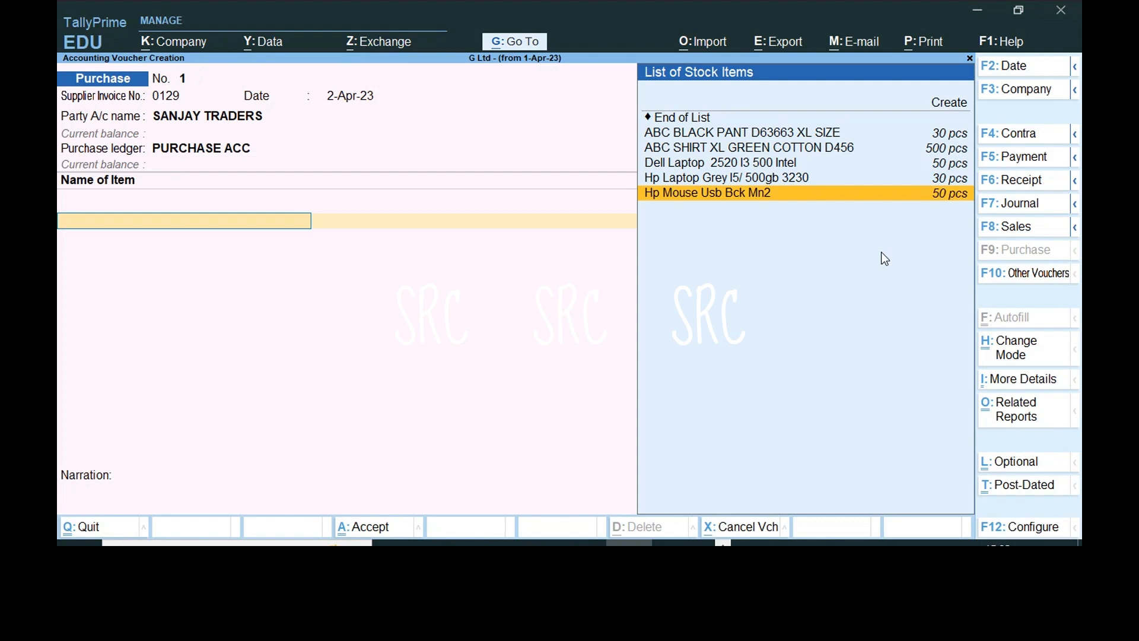
key("Up")
key("Up")
key("Up")
key("Up")
key("Up")
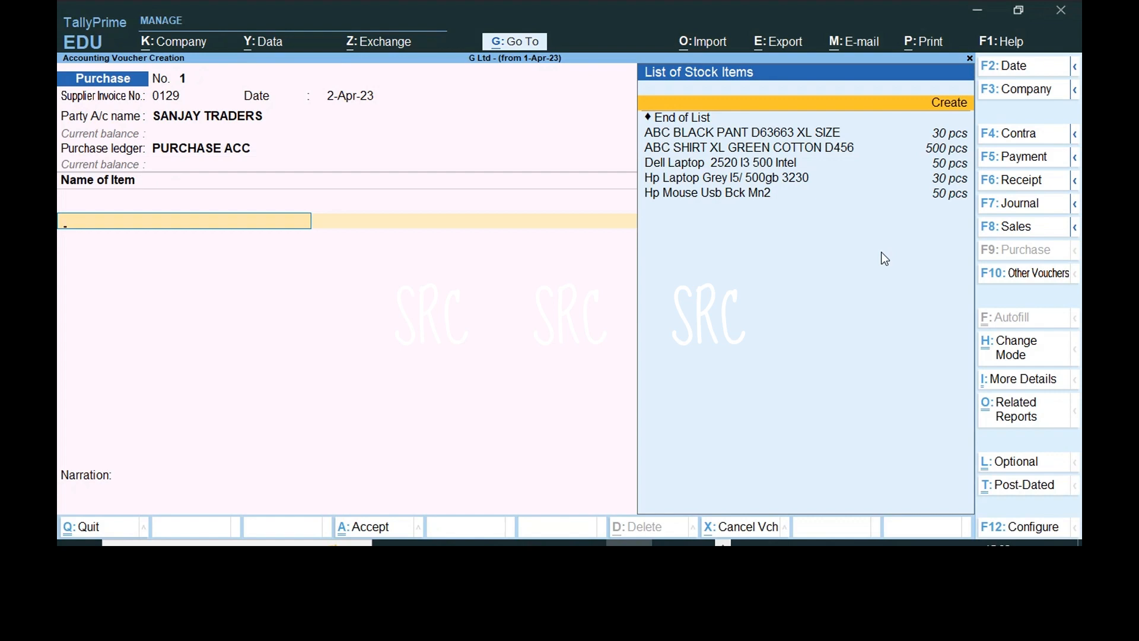
Start a new stock item from within the voucher and name it PARKER PEN BLUE 736, leaving the alias blank.
type("PAL")
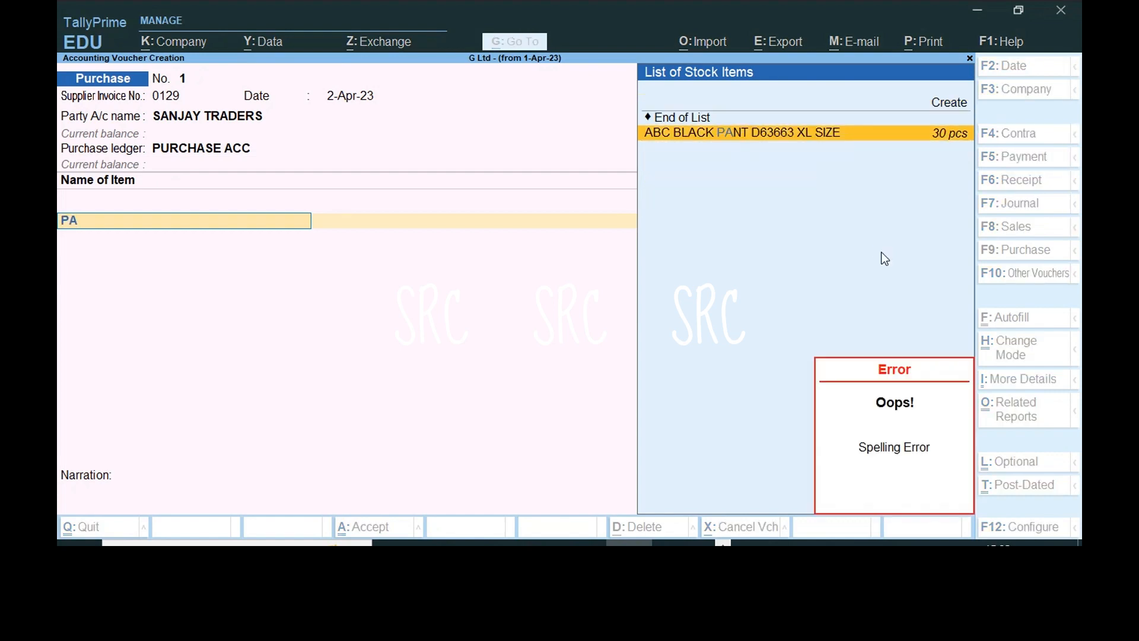
key("Up")
key("Up")
key("Return")
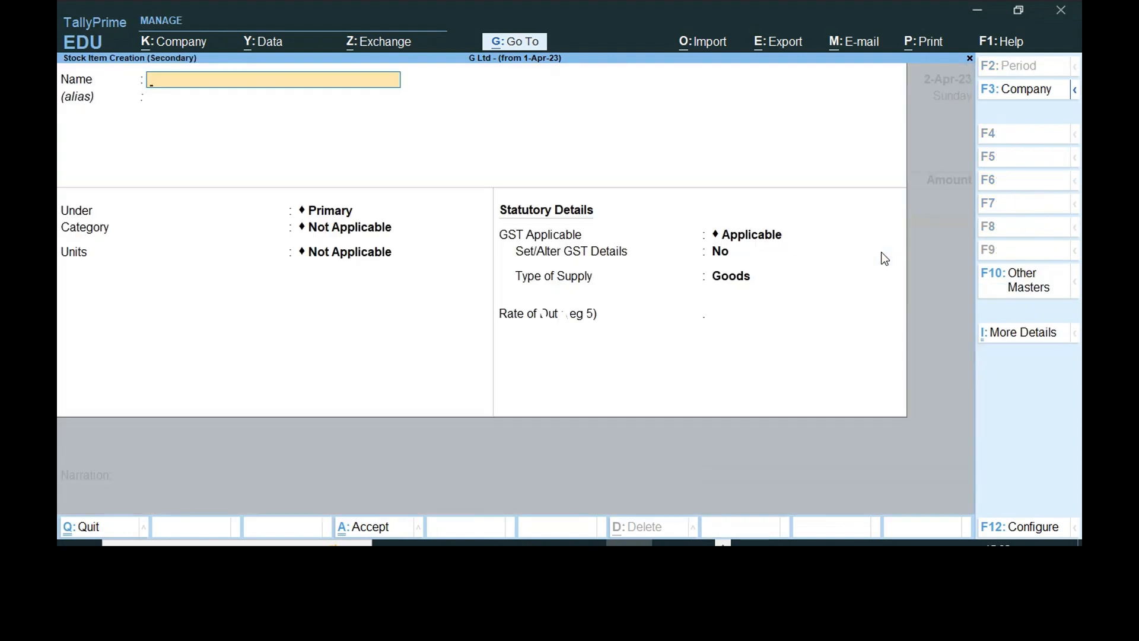
type("PARKER PEN BLUE")
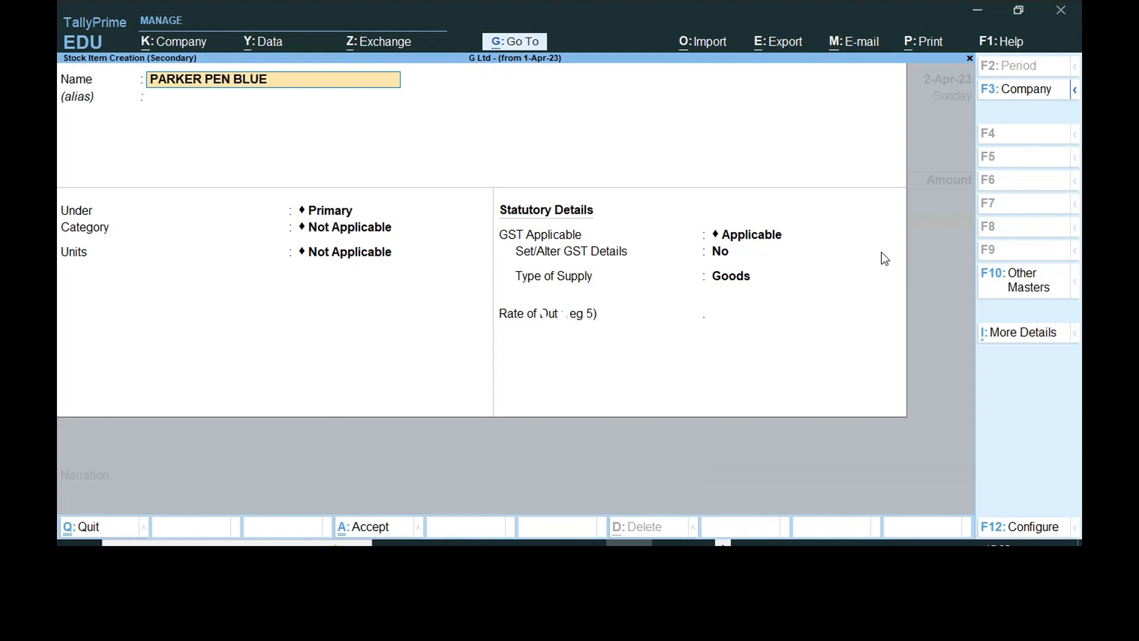
type(" 736")
key("Return")
key("Return")
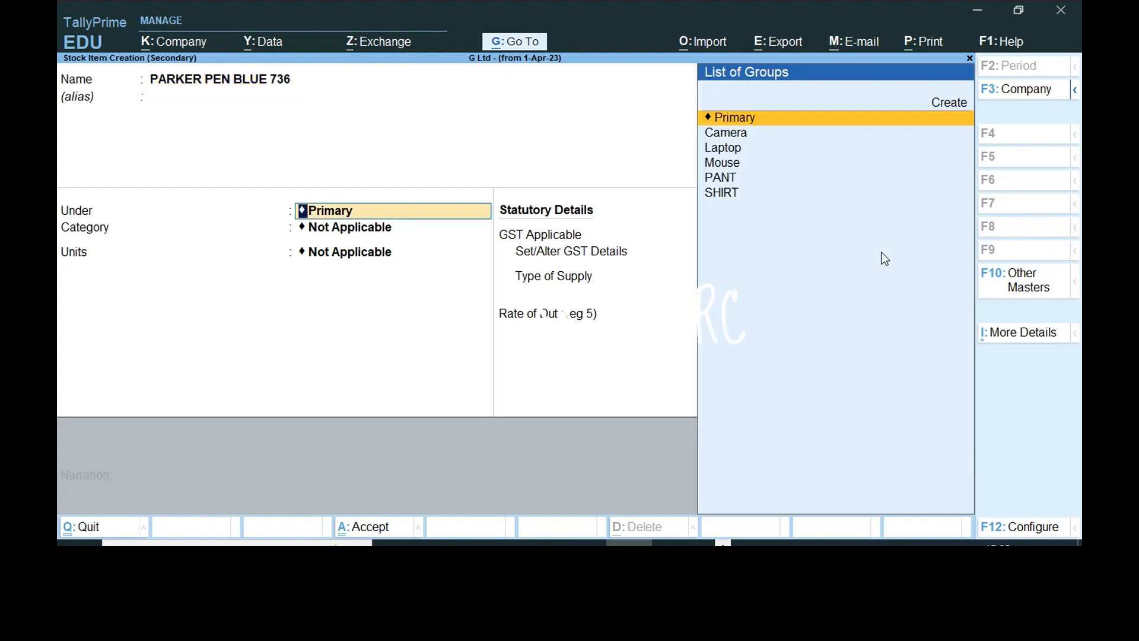
Look through the existing stock groups for the pen item and start creating a new stock group.
key("Down")
key("Down")
key("Down")
key("Down")
key("Down")
key("Up")
key("Up")
key("Up")
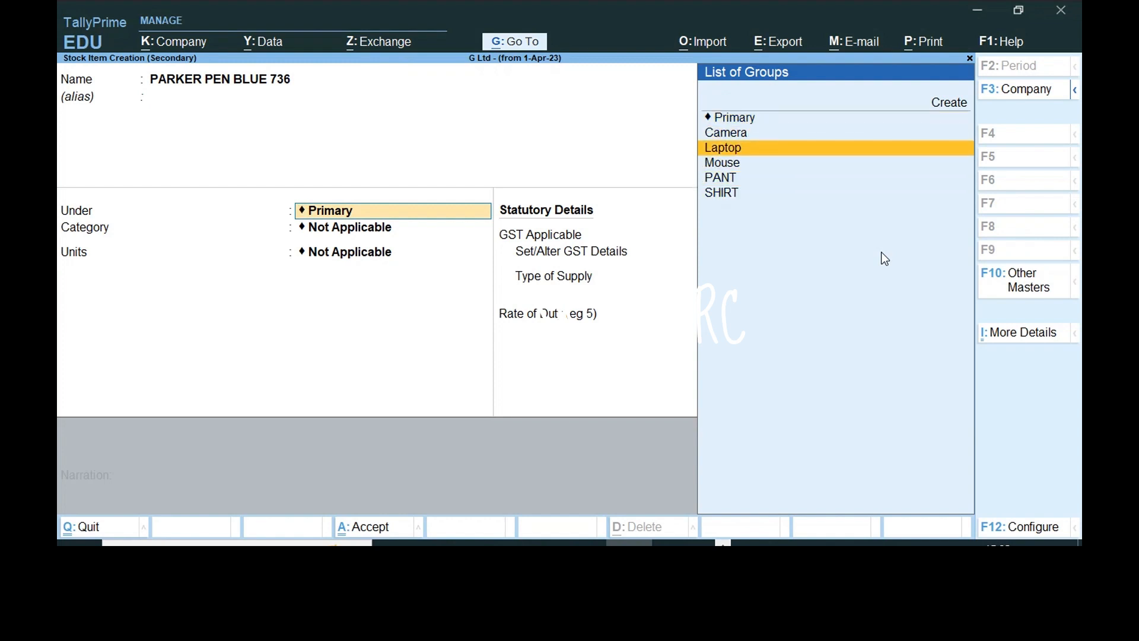
key("Up")
key("Up")
key("Up")
key("Return")
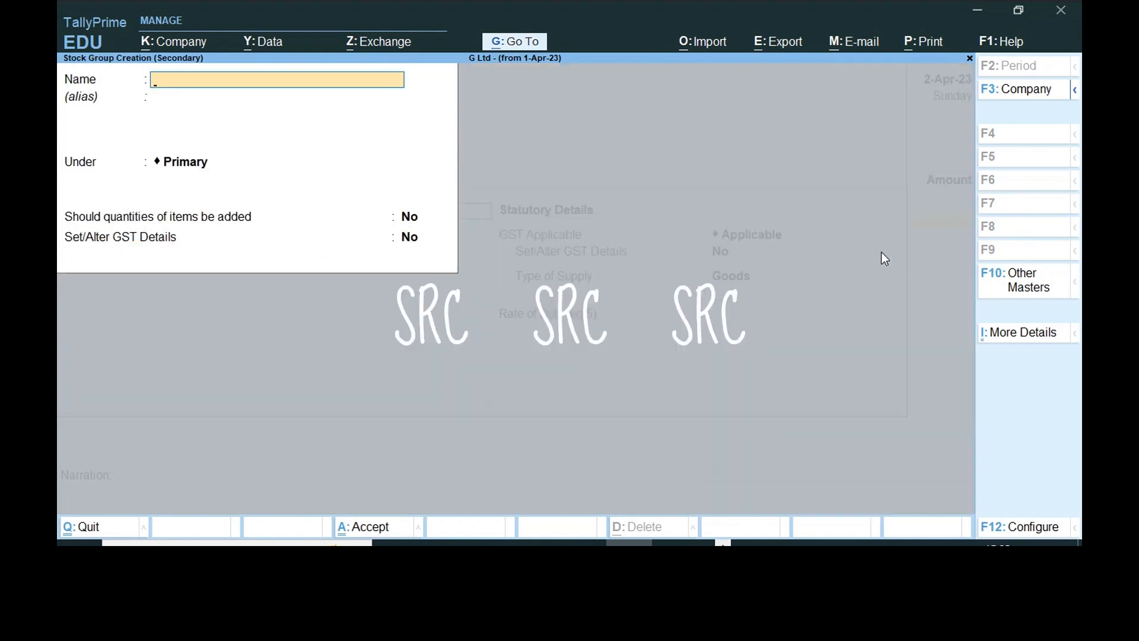
Create the stock group PEN under Primary with quantities of items added set to Yes and no GST details.
type("PEN")
key("Return")
key("Return")
key("Return")
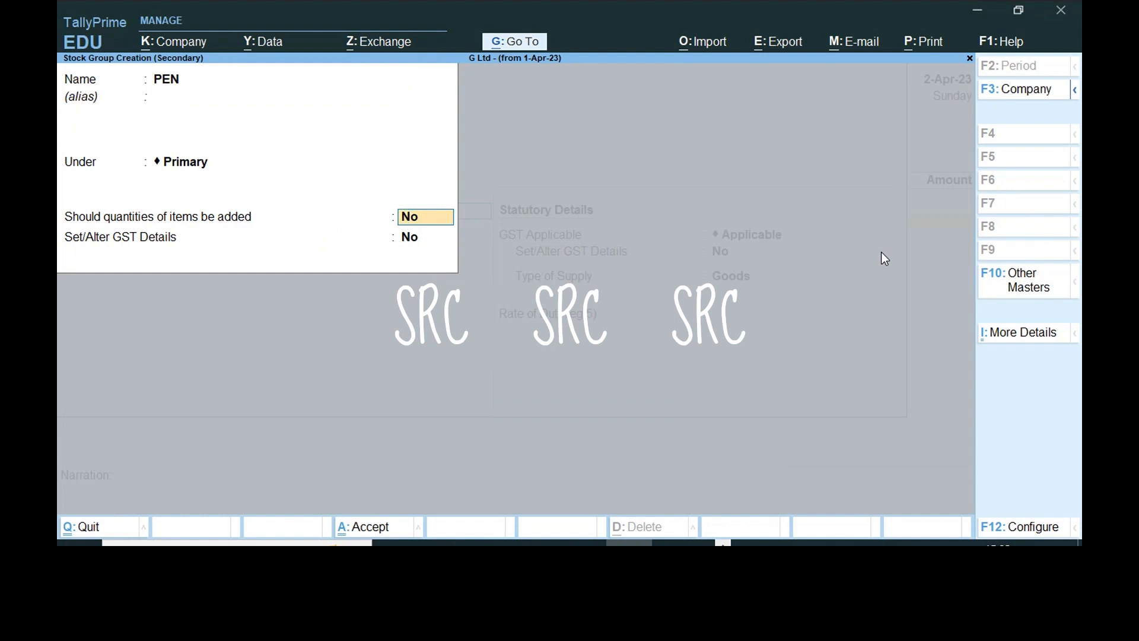
type("y")
key("Return")
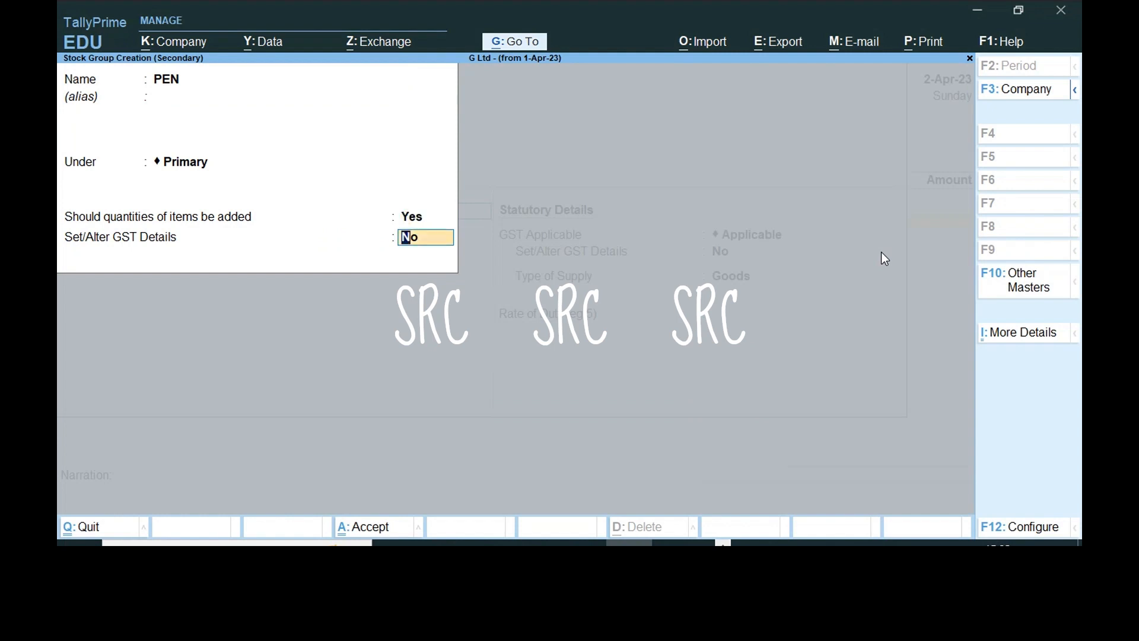
key("Return")
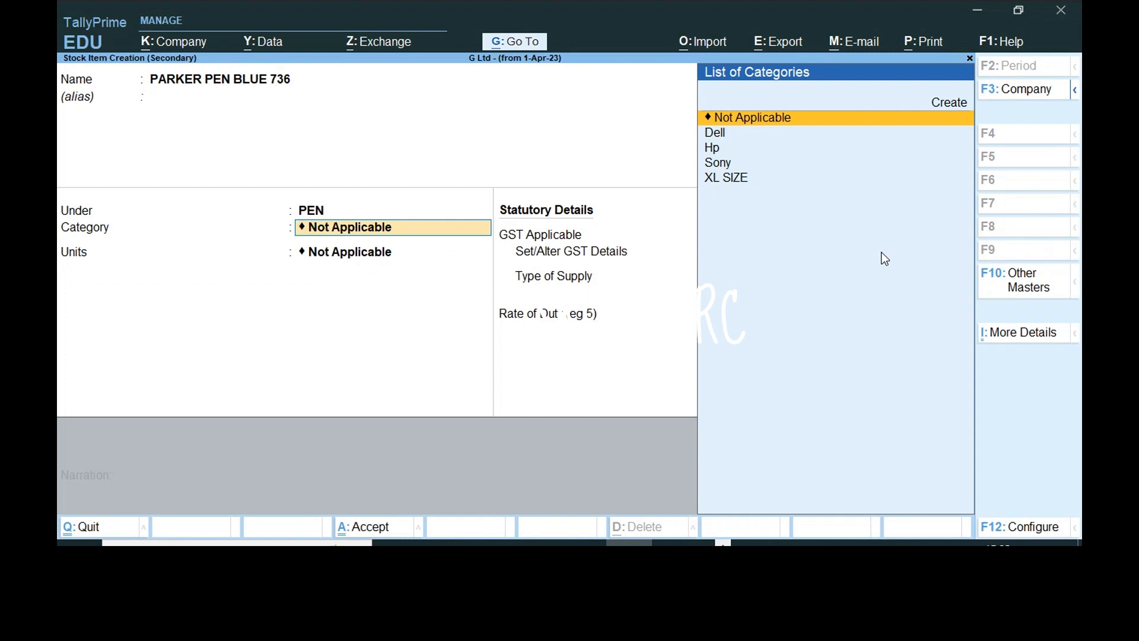
Keep the pen's category as Not Applicable, set its unit to pcs and save the stock item with the default statutory details.
key("Down")
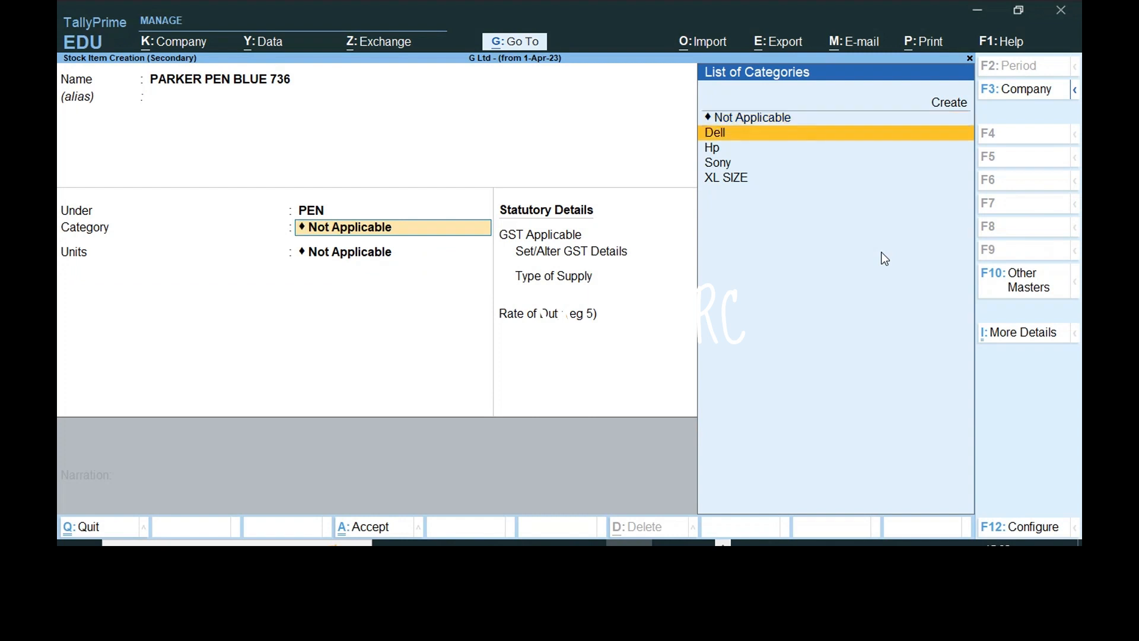
key("Up")
key("Return")
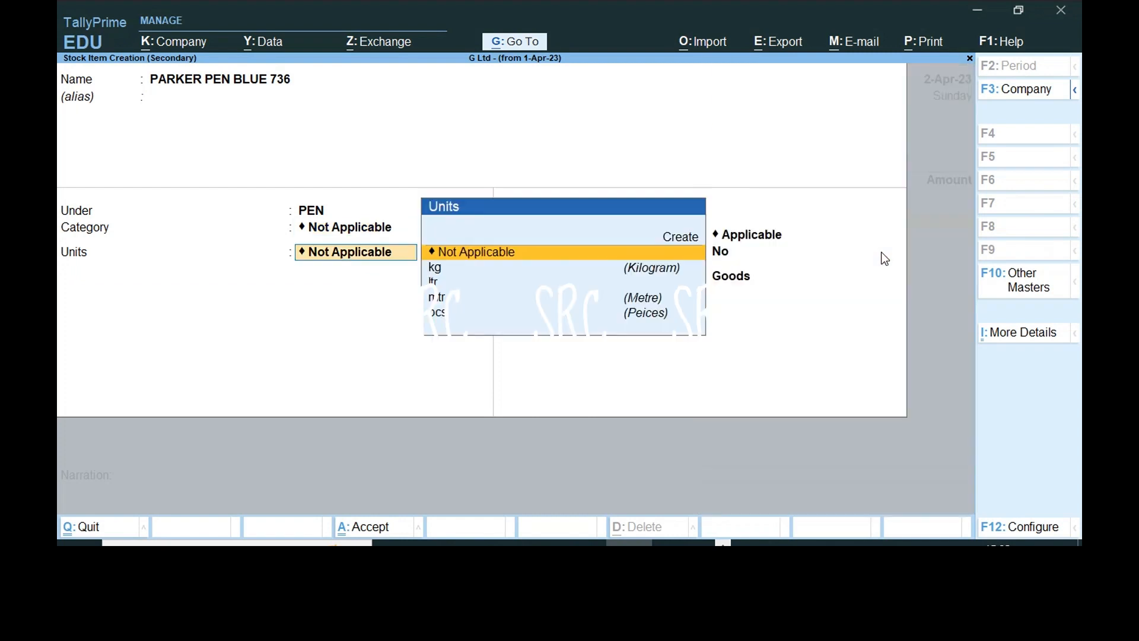
key("Down")
key("Down")
key("Down")
key("Down")
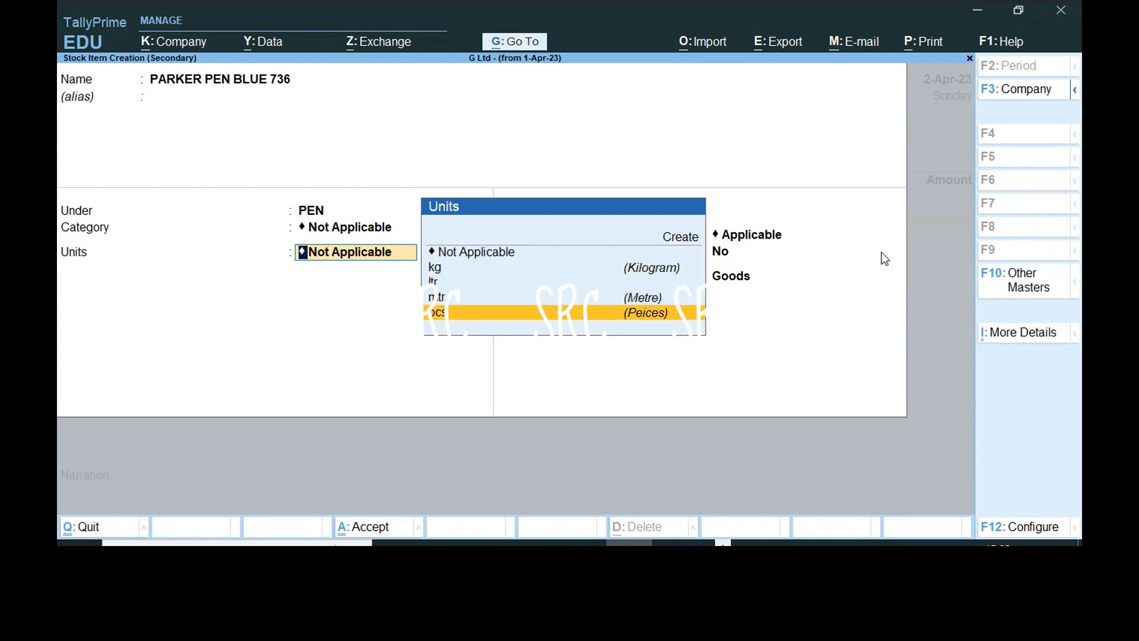
key("Return")
key("Return")
key("Return")
key("Return")
key("Return")
key("Return")
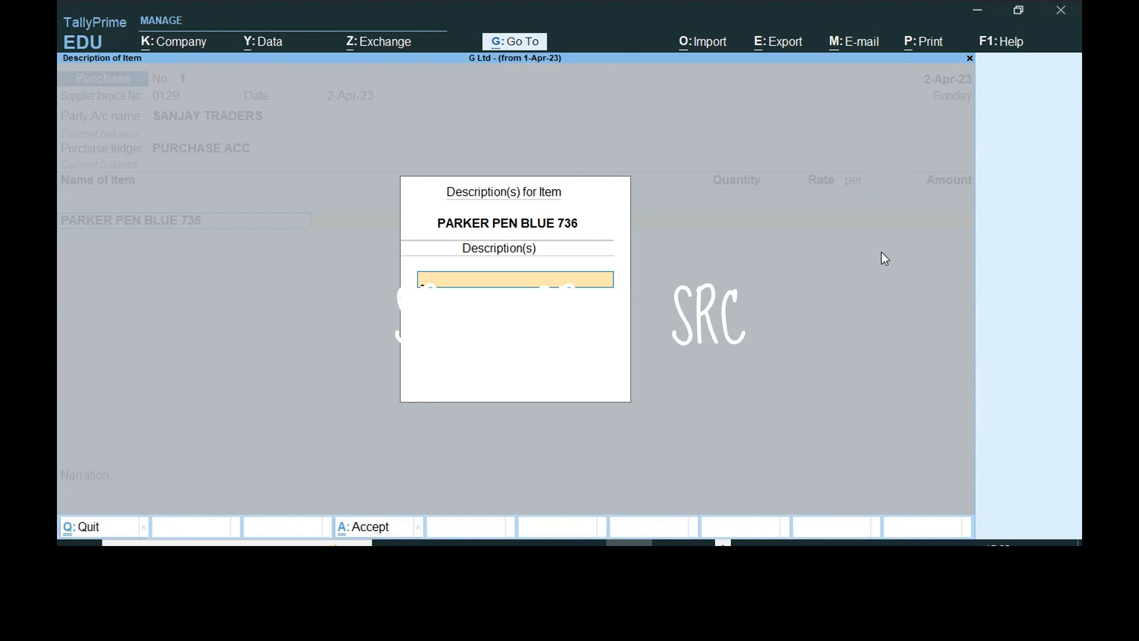
Go back to the list of stock items and look through it from PARKER PEN BLUE 736 up to ABC BLACK PANT and down again.
key("Escape")
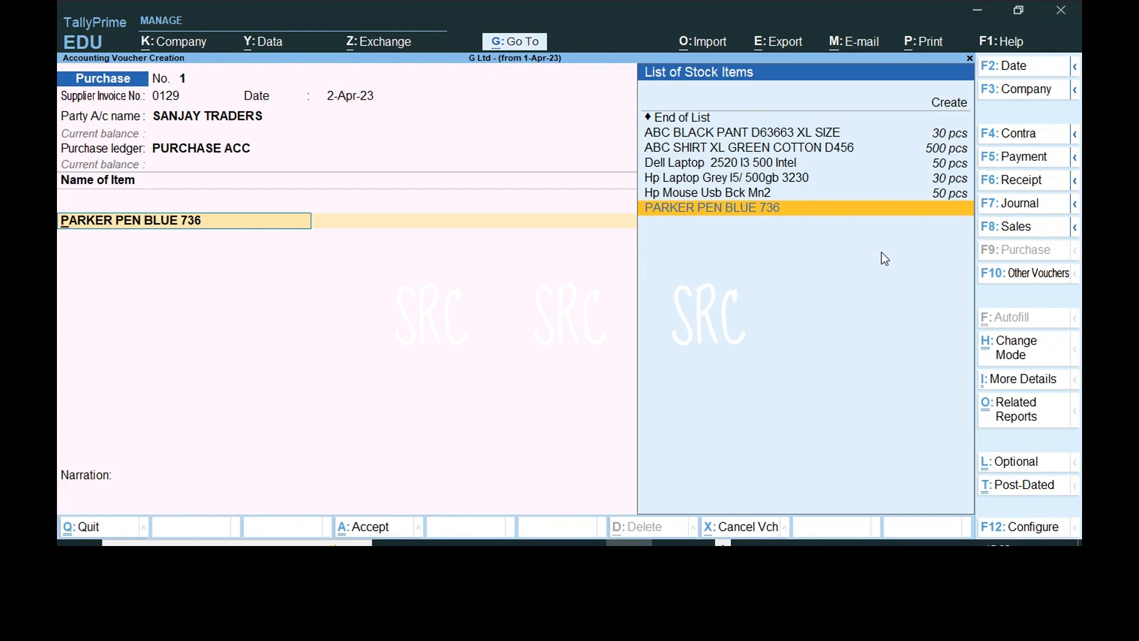
key("Up")
key("Up")
key("Up")
key("Up")
key("Up")
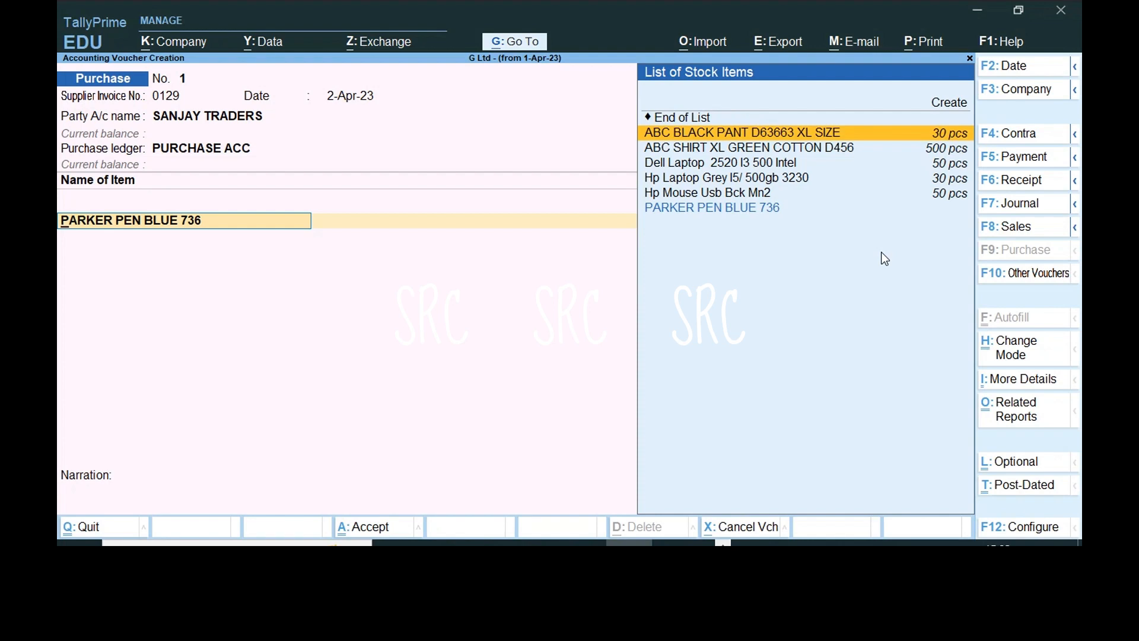
key("Down")
key("Down")
key("Down")
key("Down")
key("Down")
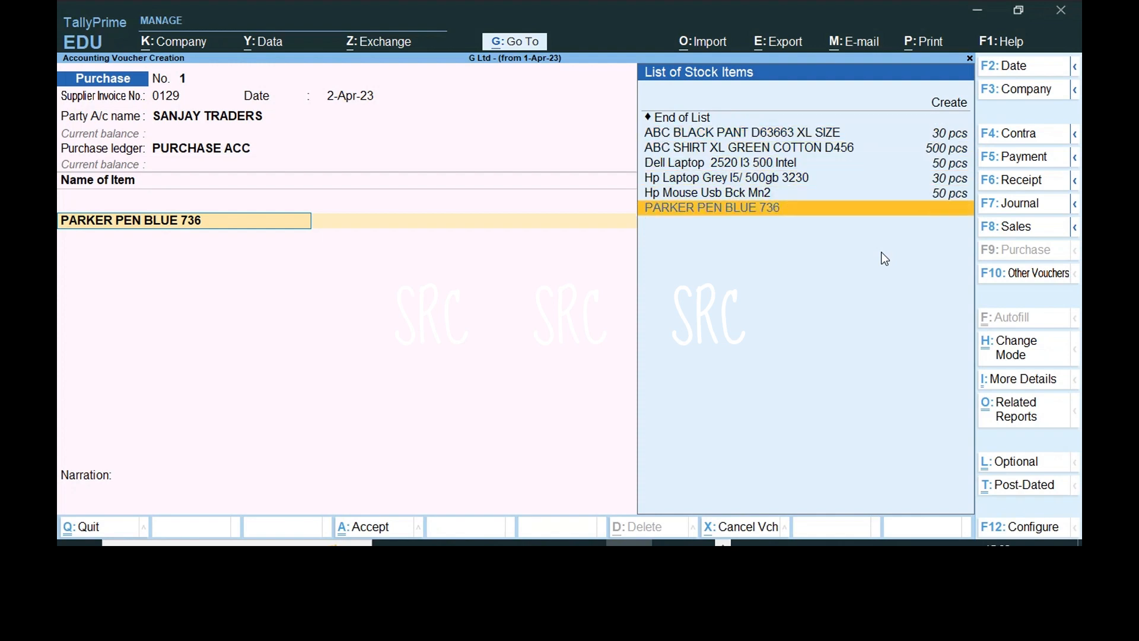
Select PARKER PEN BLUE 736 without a description and allocate it to the Delhi godown.
key("Return")
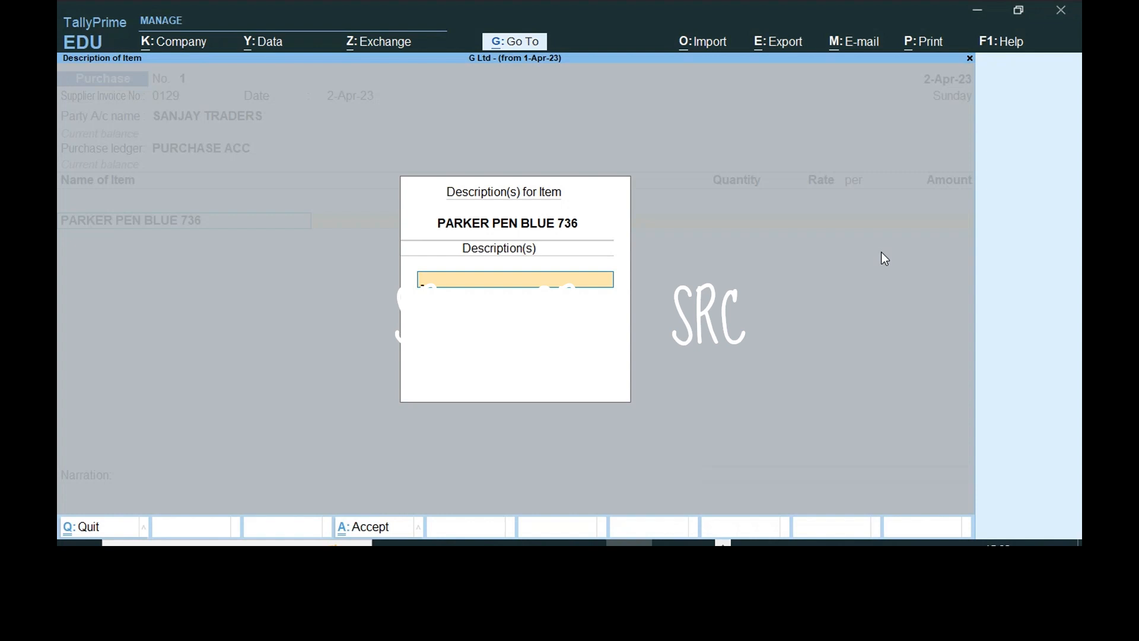
key("Return")
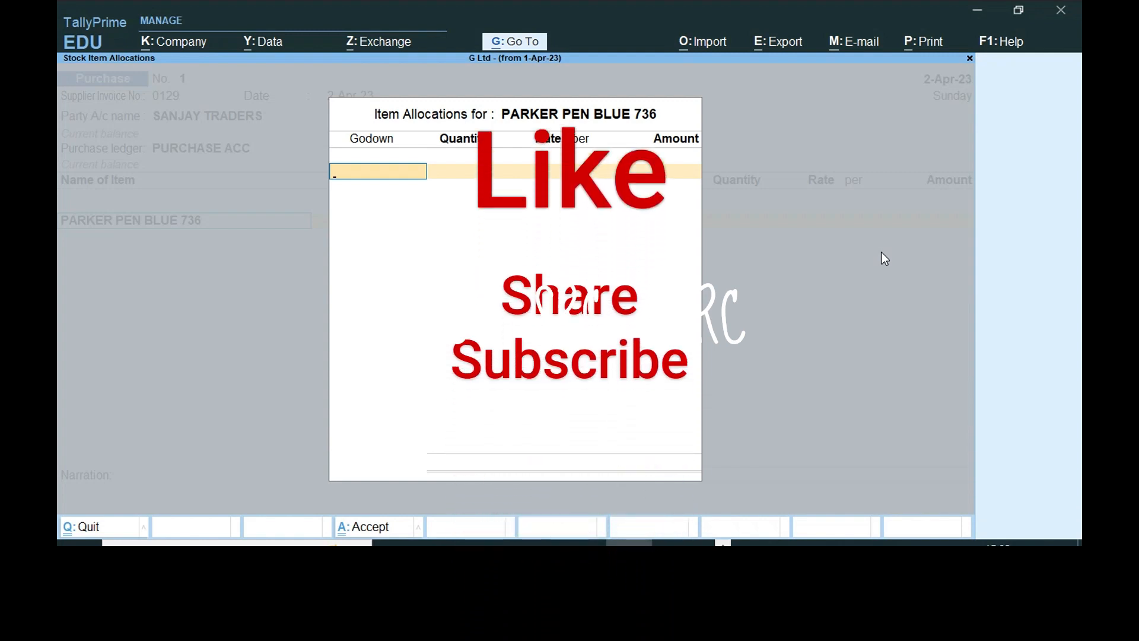
key("space")
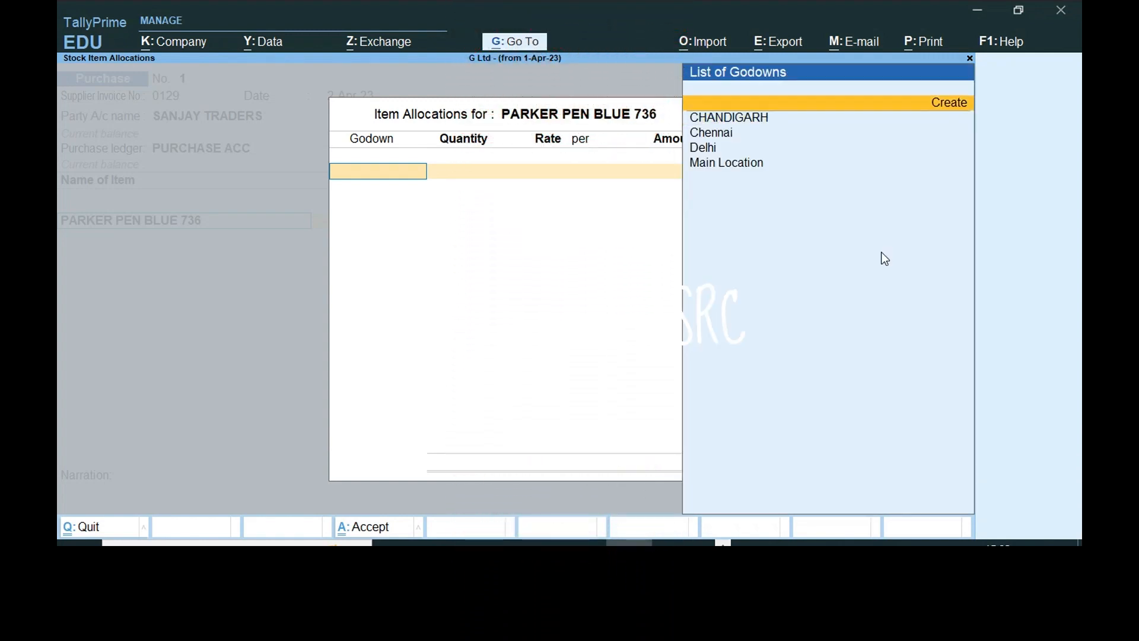
key("Down")
key("Down")
key("Down")
key("Up")
key("Up")
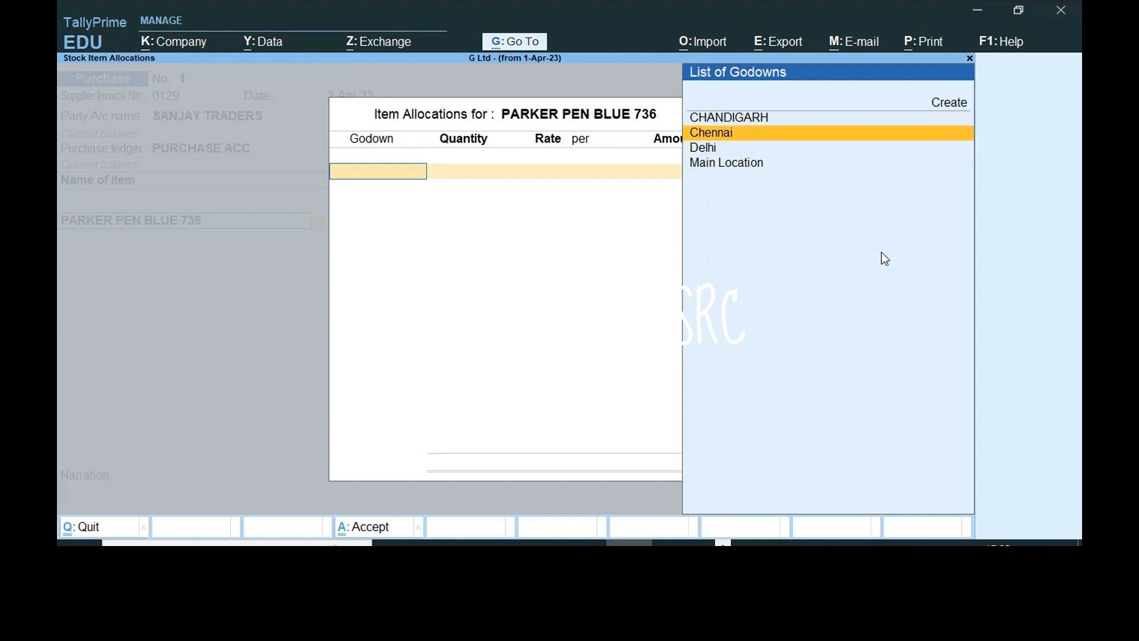
key("Down")
key("Return")
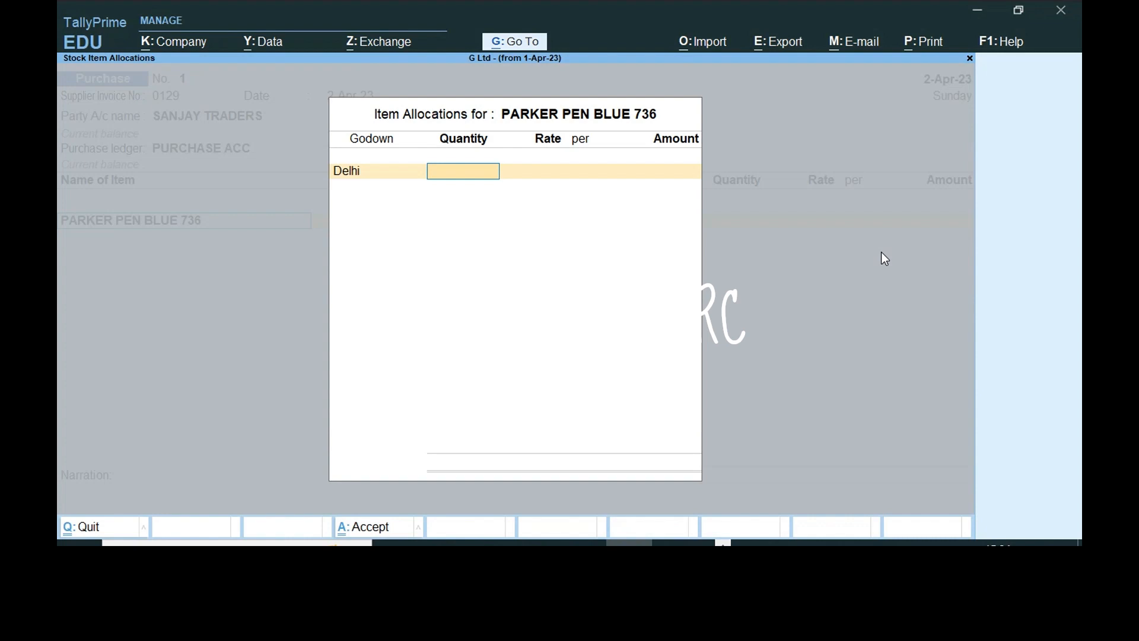
Enter a quantity of 10 pcs at a rate of 180 per pcs and accept the pen's item line.
type("10")
key("Return")
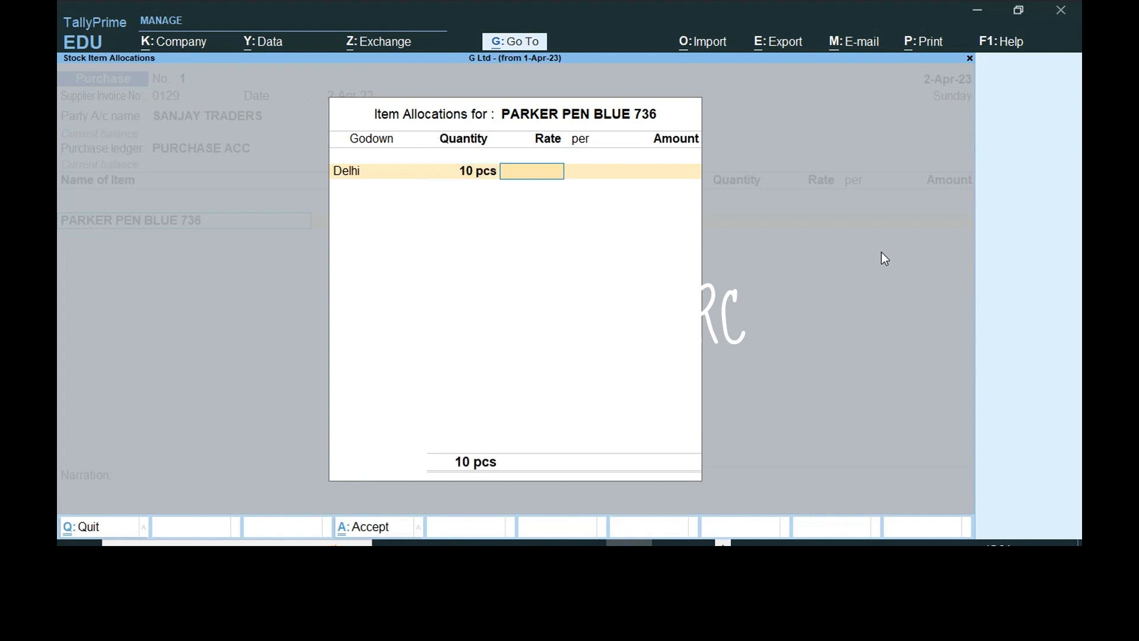
type("180")
key("Return")
key("Return")
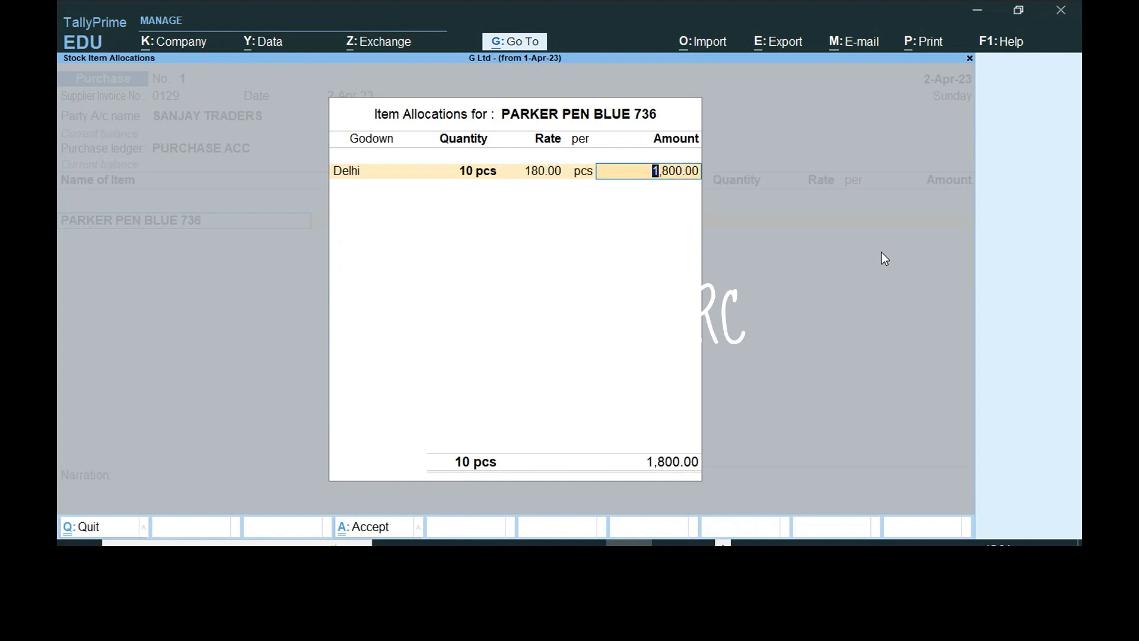
key("Return")
key("Return")
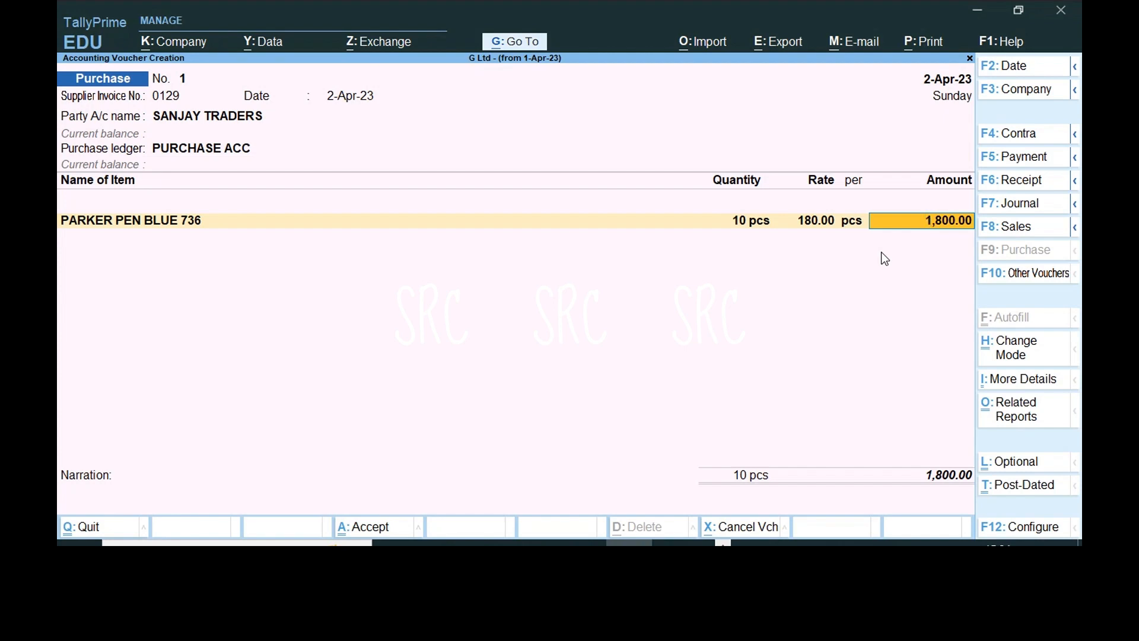
key("Return")
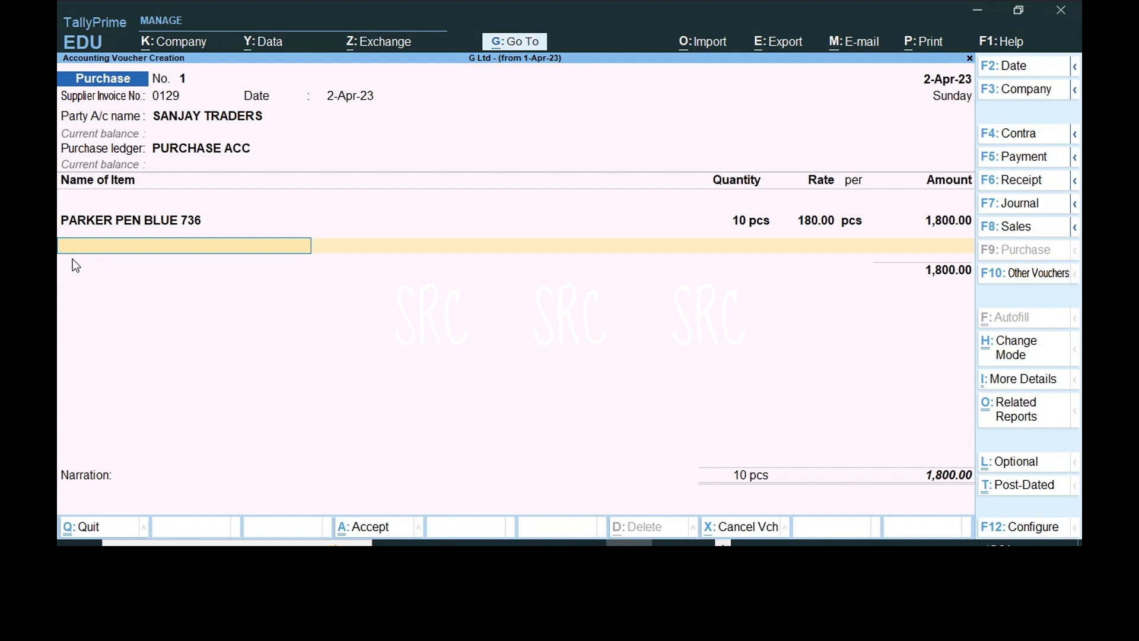
End the item list without additional ledgers, leave the narration blank and save the purchase voucher.
key("Return")
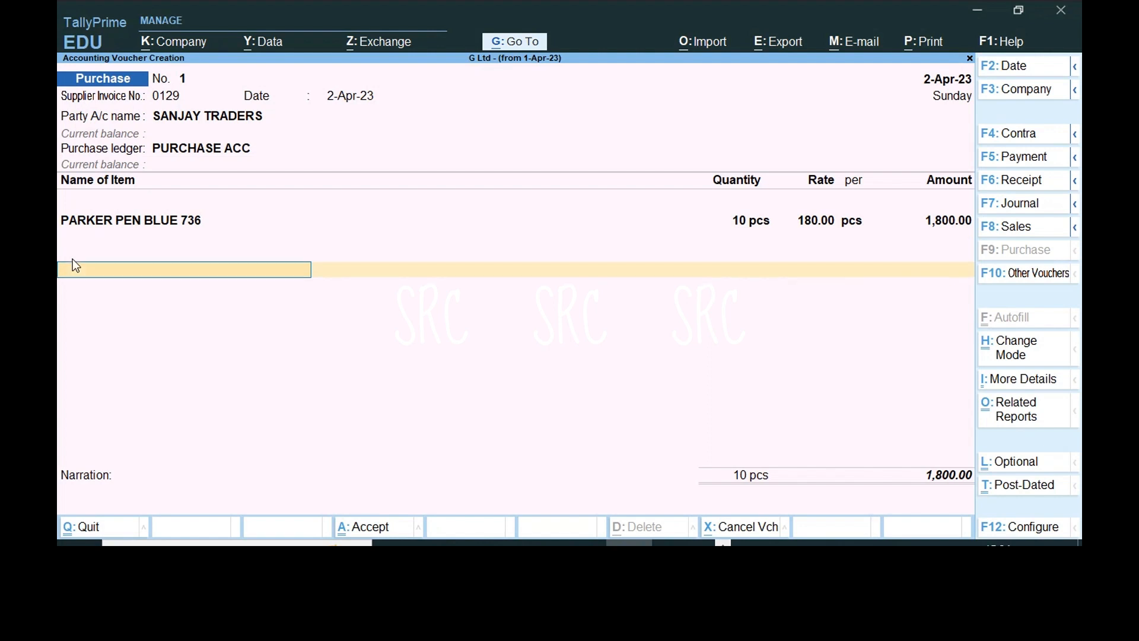
key("Return")
key("Return")
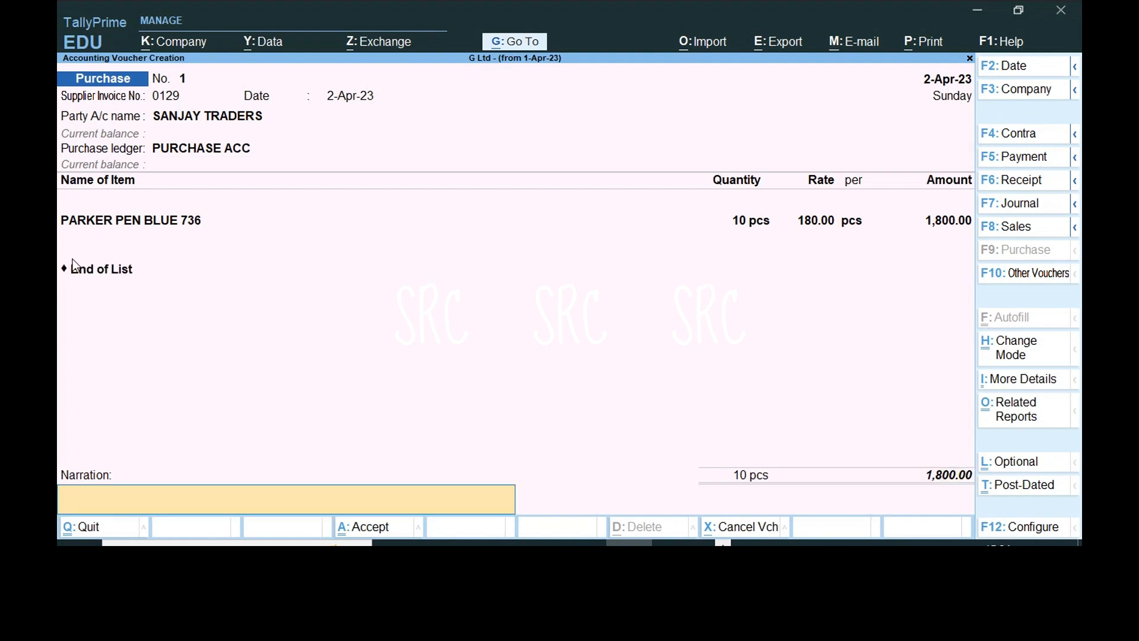
key("Return")
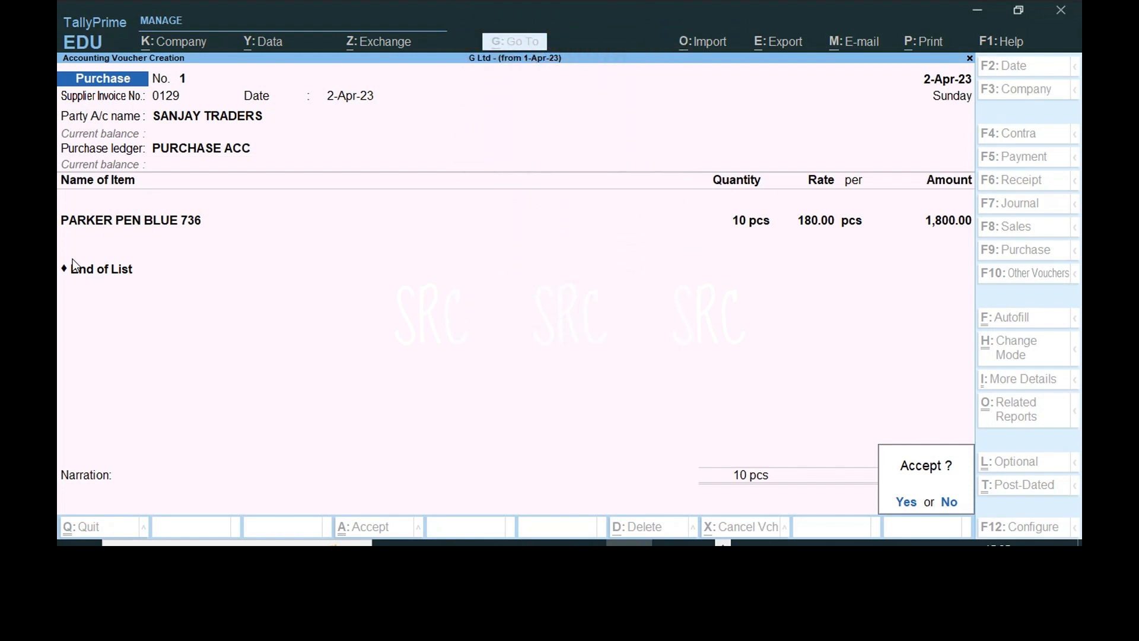
key("Return")
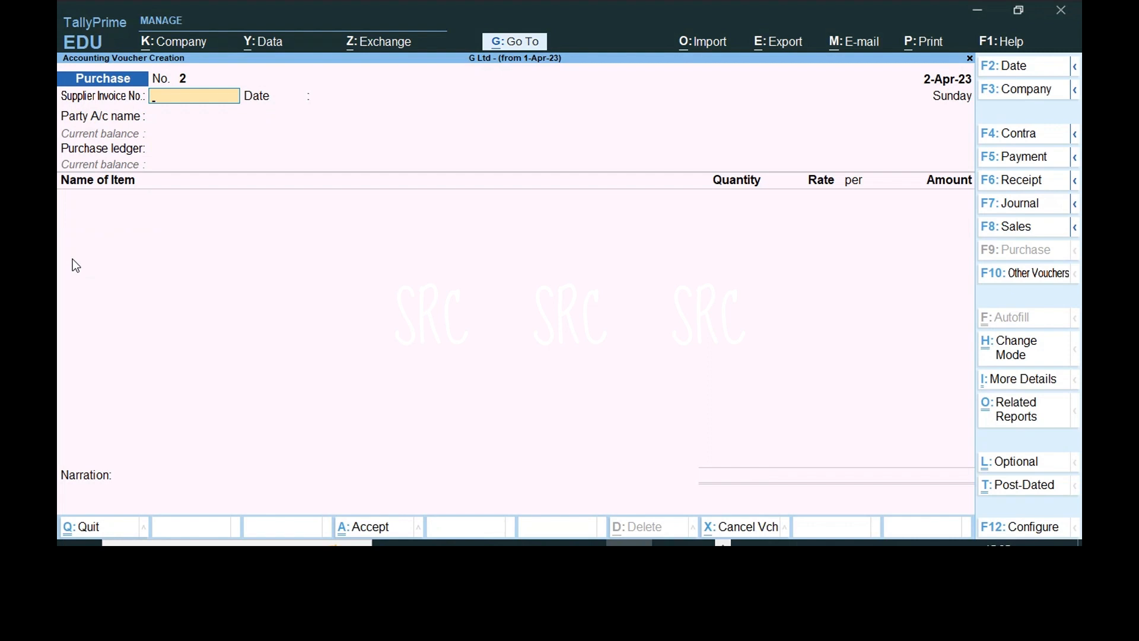
Quit voucher creation and open the SANJAY TRADERS purchase voucher from the Day Book.
key("Escape")
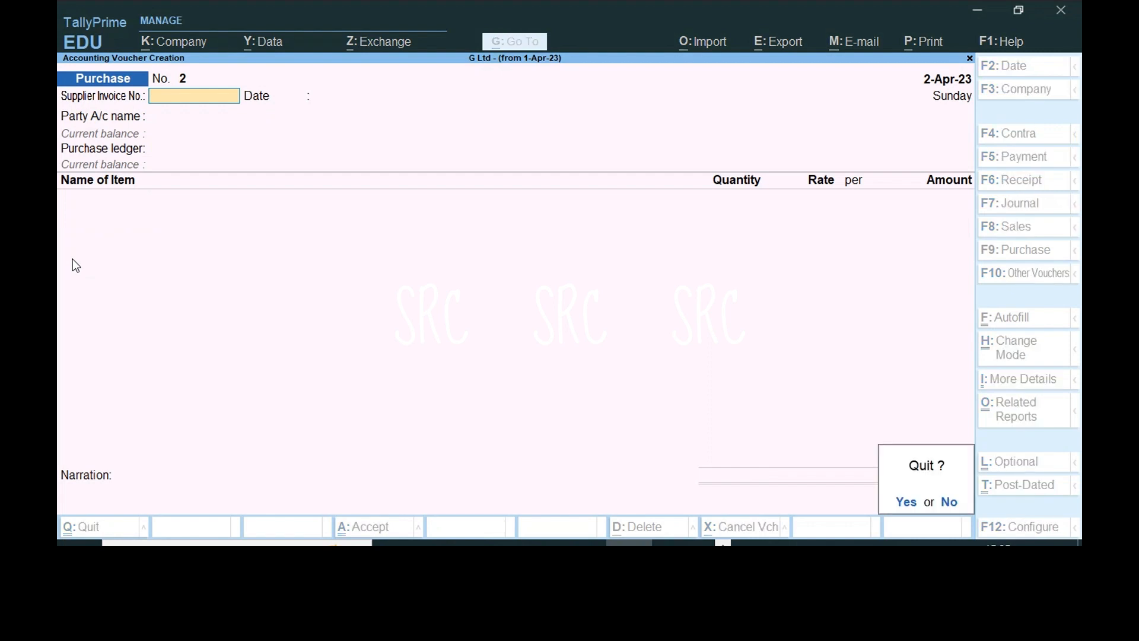
key("n")
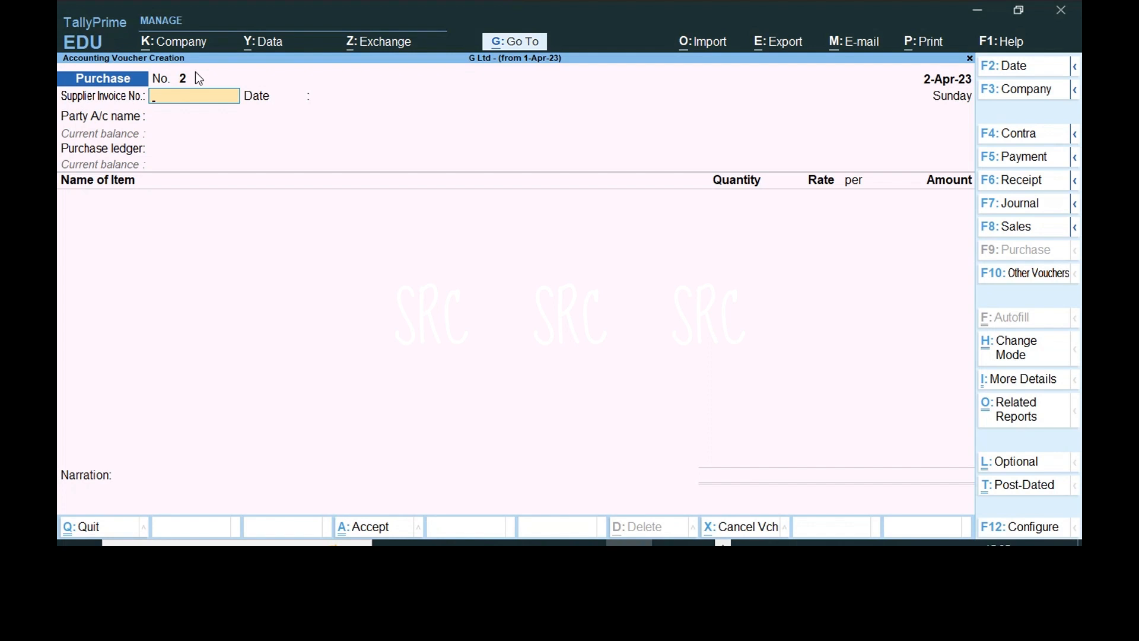
key("Escape")
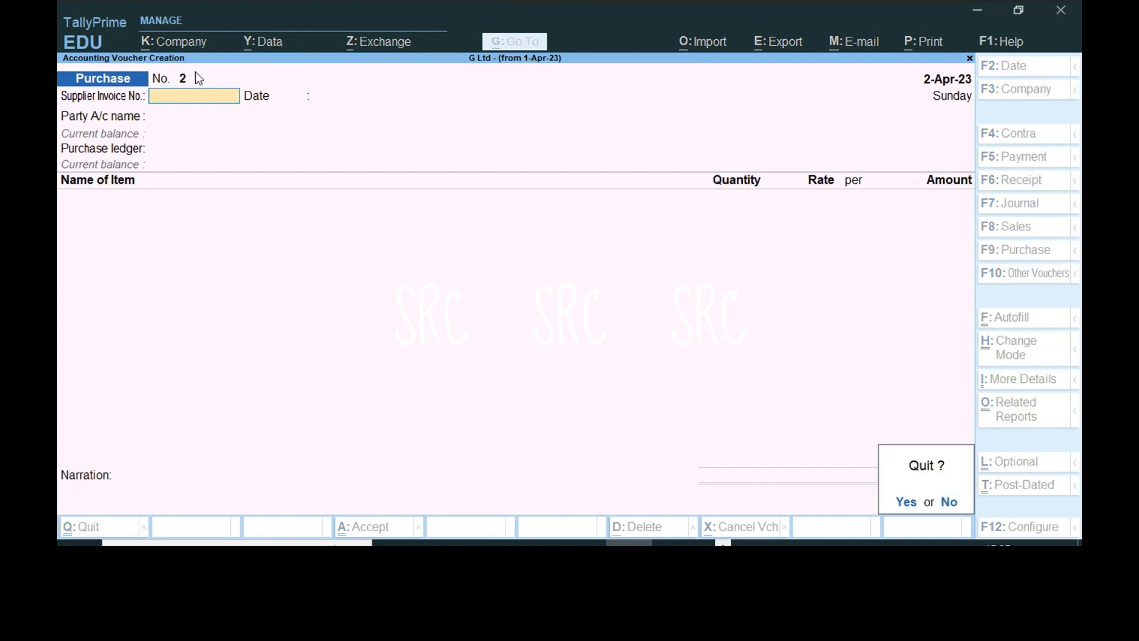
key("y")
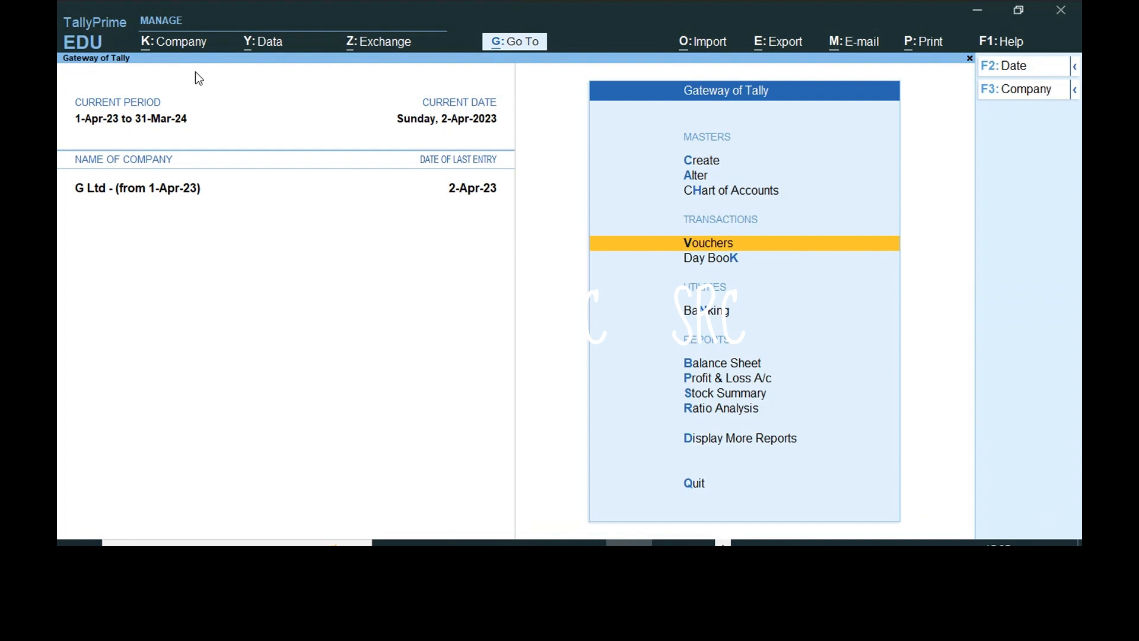
key("Down")
key("Return")
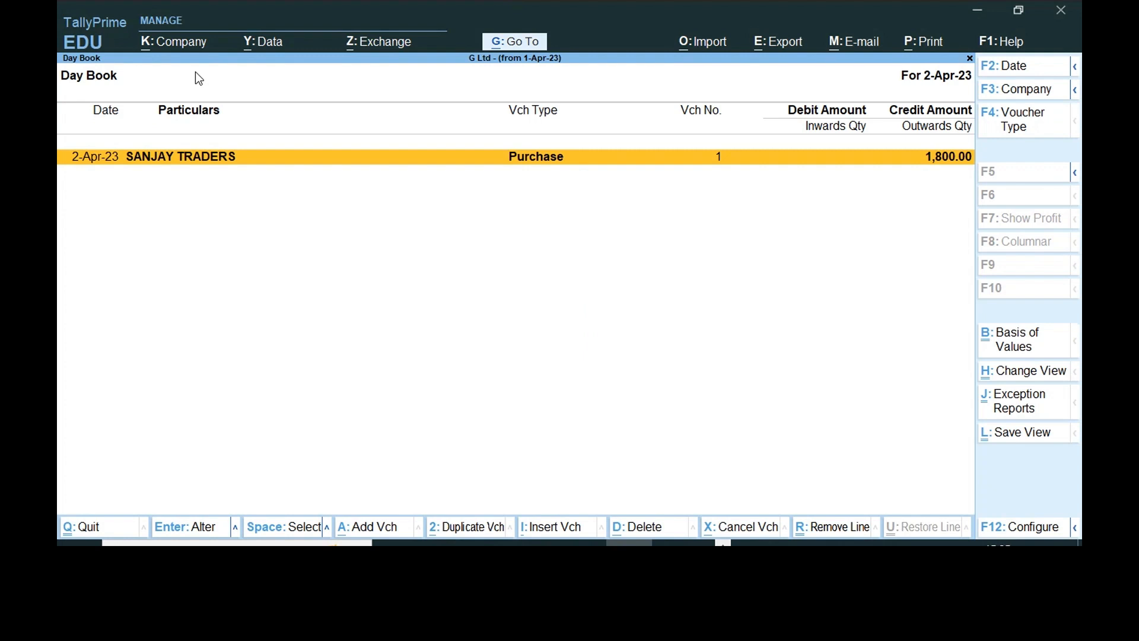
key("Return")
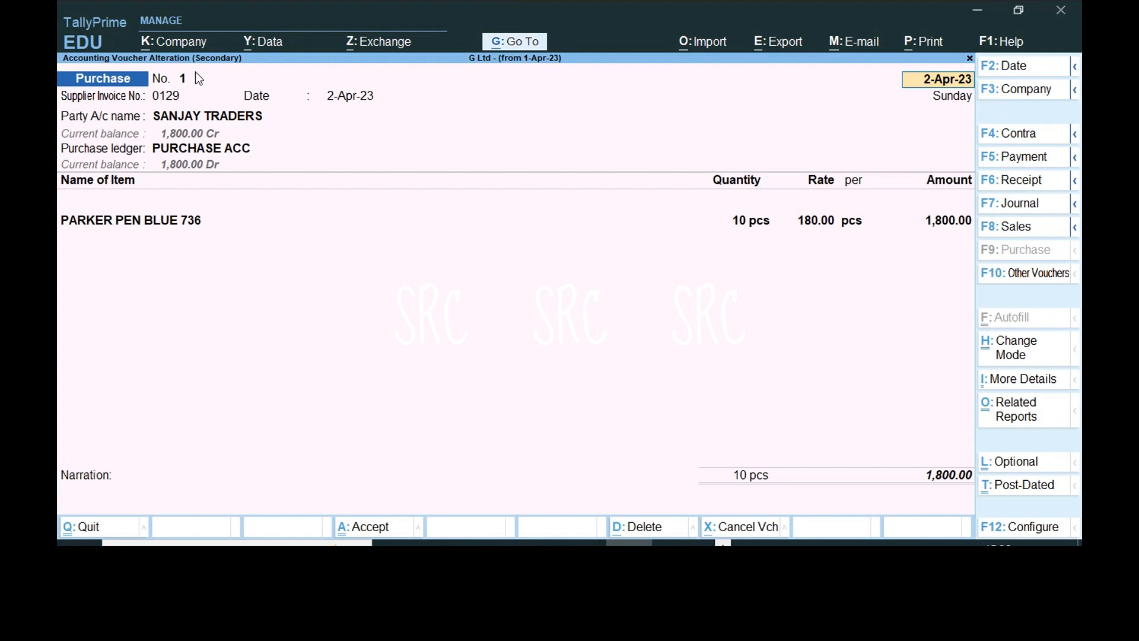
key("alt")
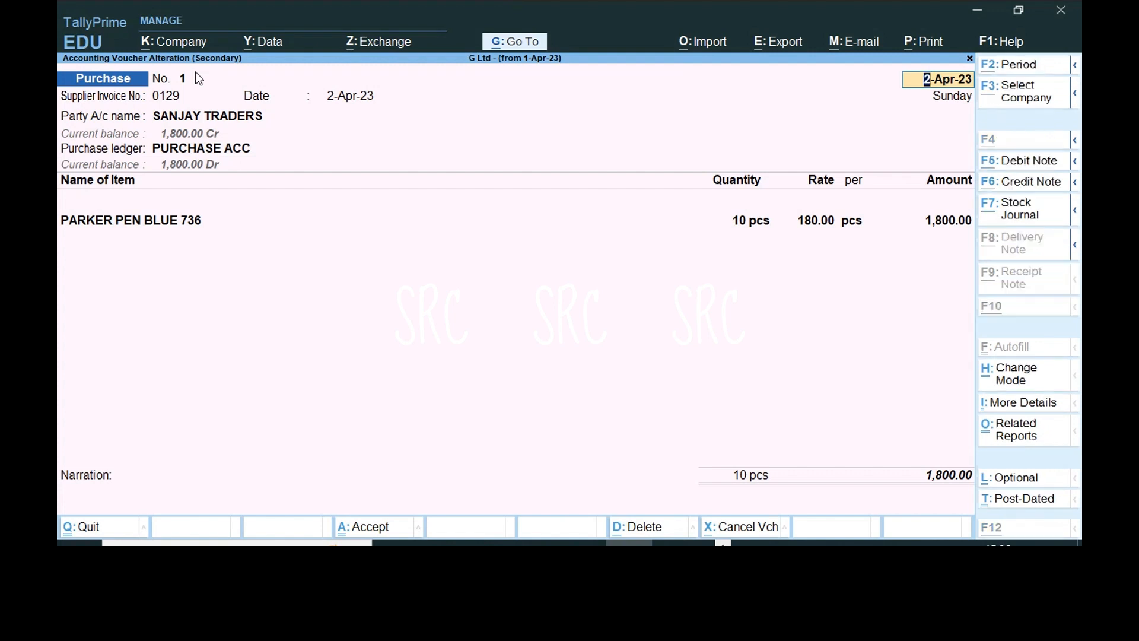
key("alt+d")
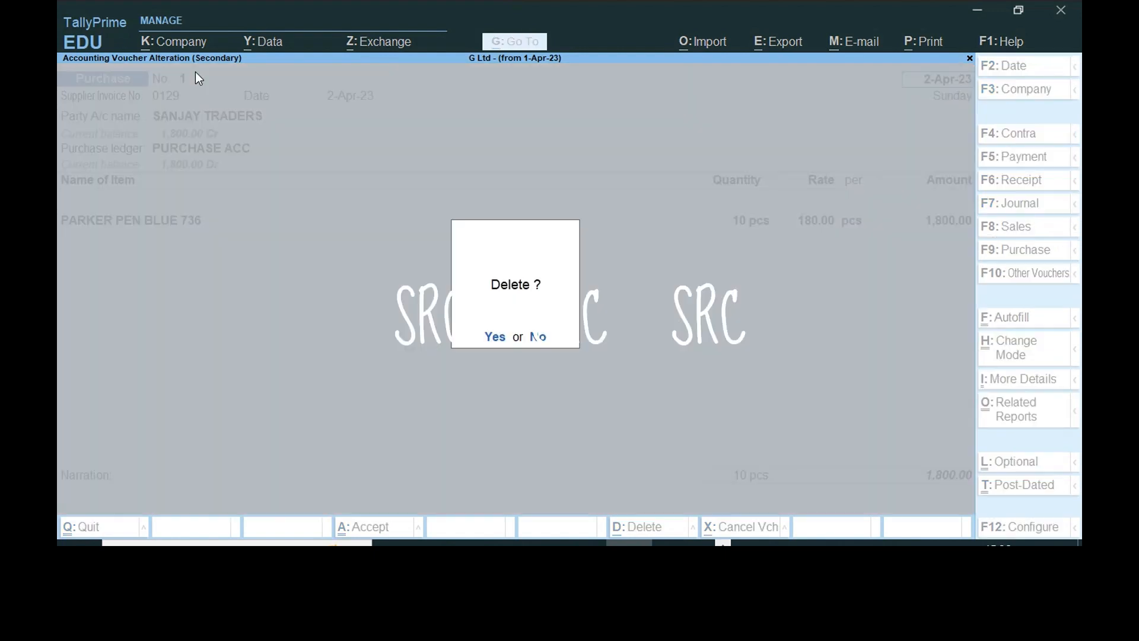
key("Escape")
Close the voucher and the Day Book without changes and open the Stock Summary report.
key("Escape")
key("y")
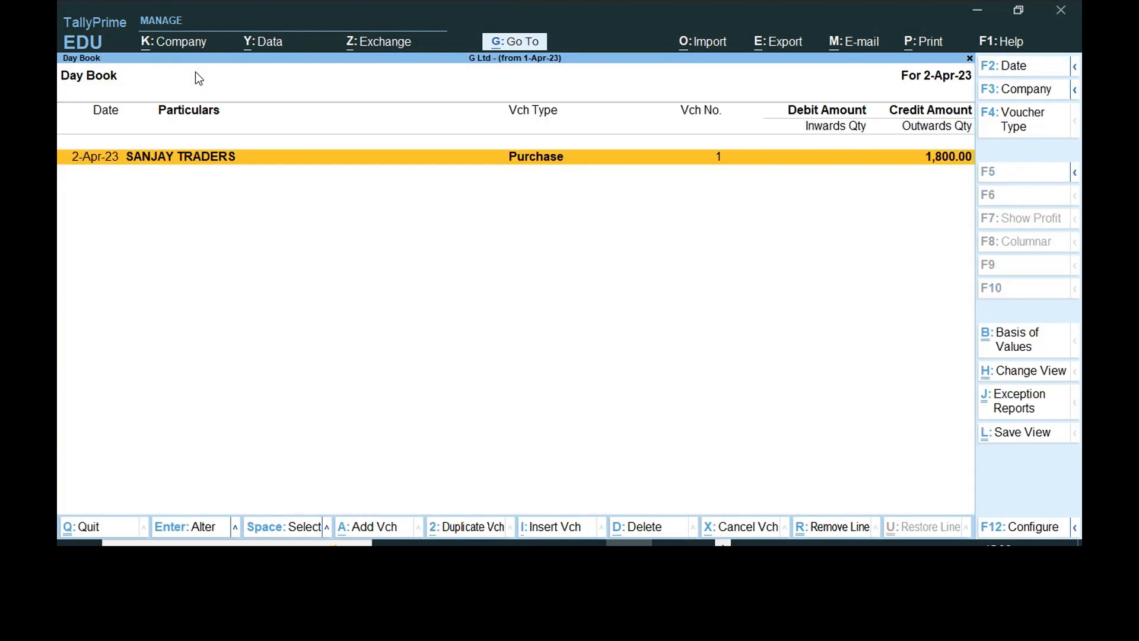
key("Escape")
key("Down")
key("Down")
key("Down")
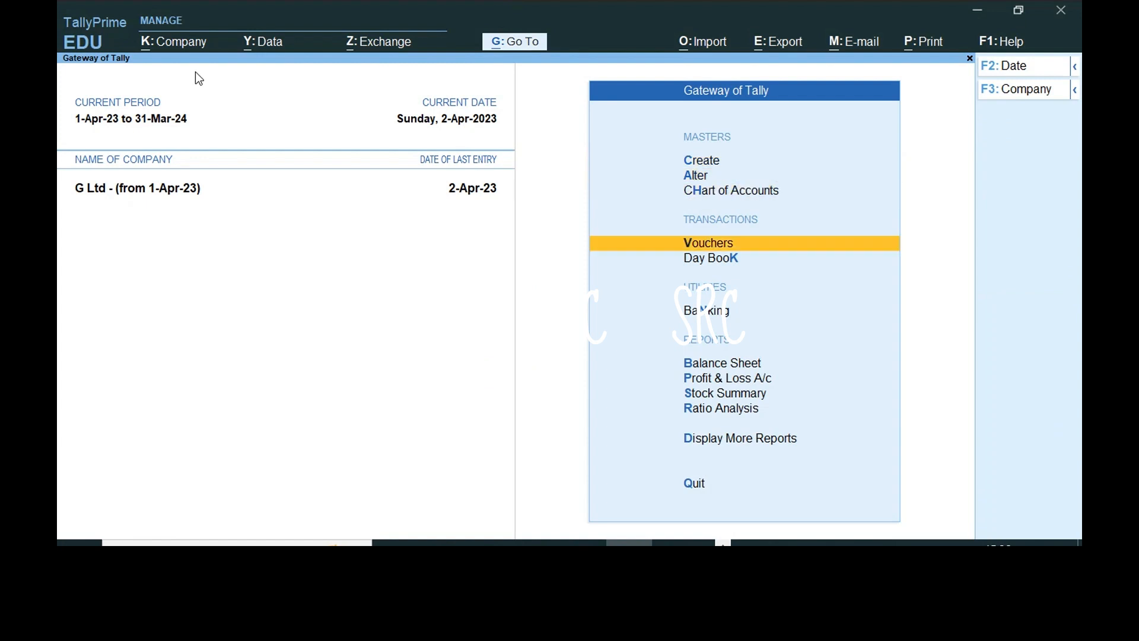
key("Down")
key("Down")
key("Down")
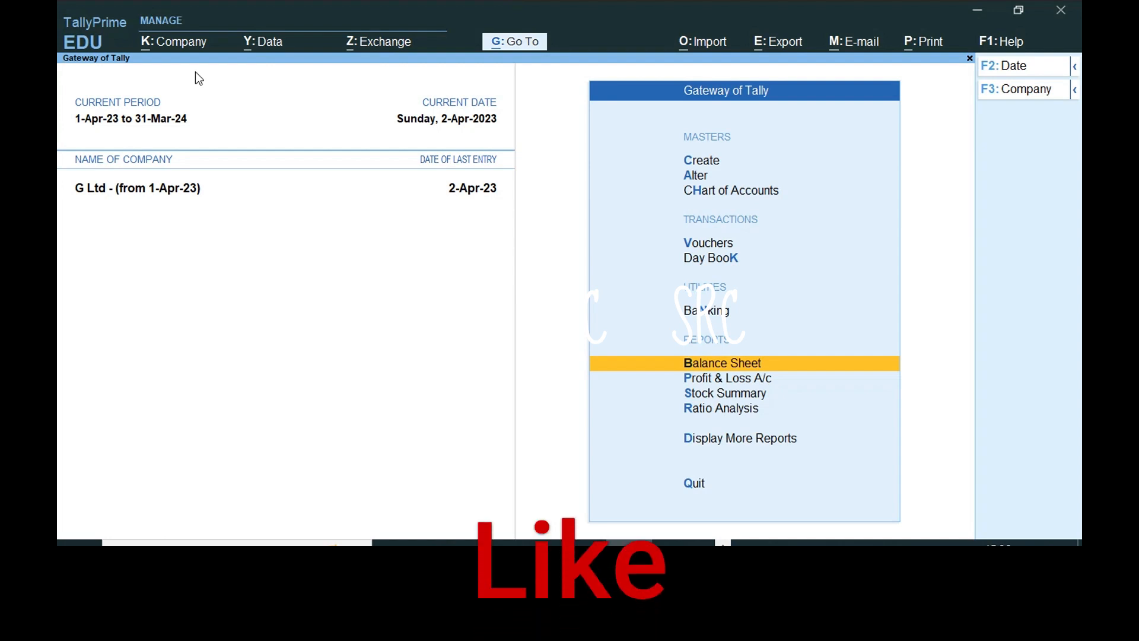
key("Down")
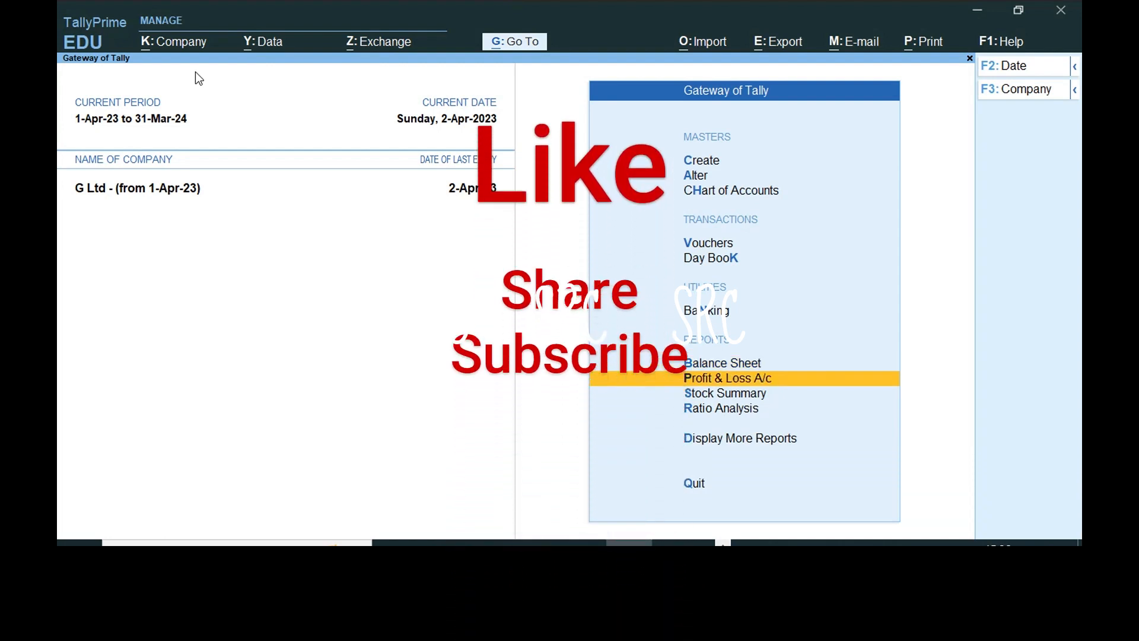
key("Down")
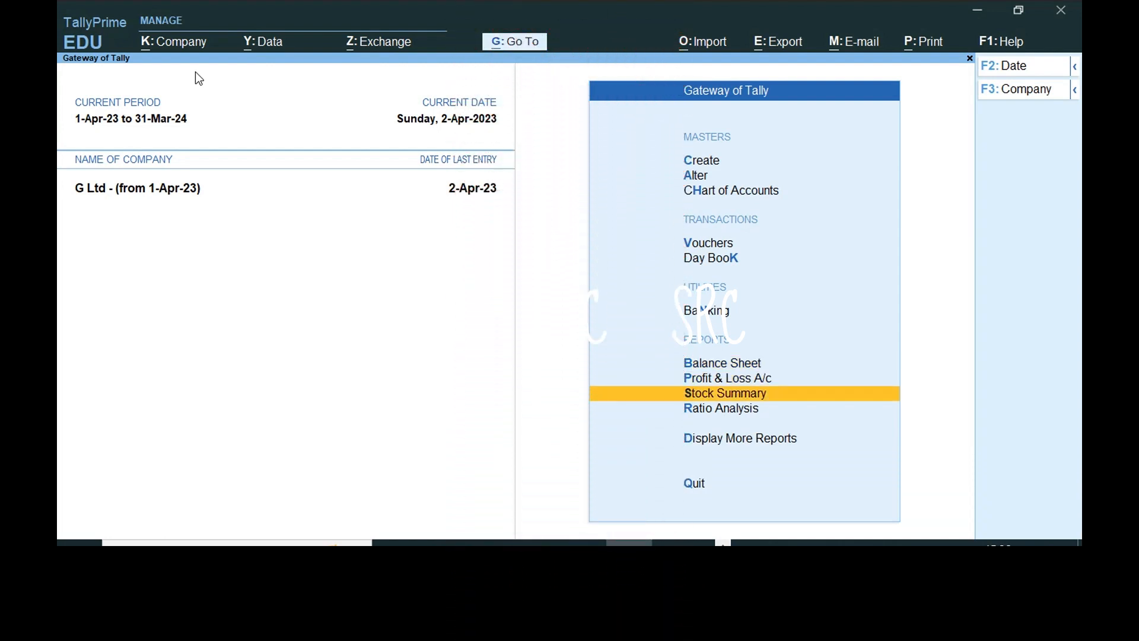
key("Return")
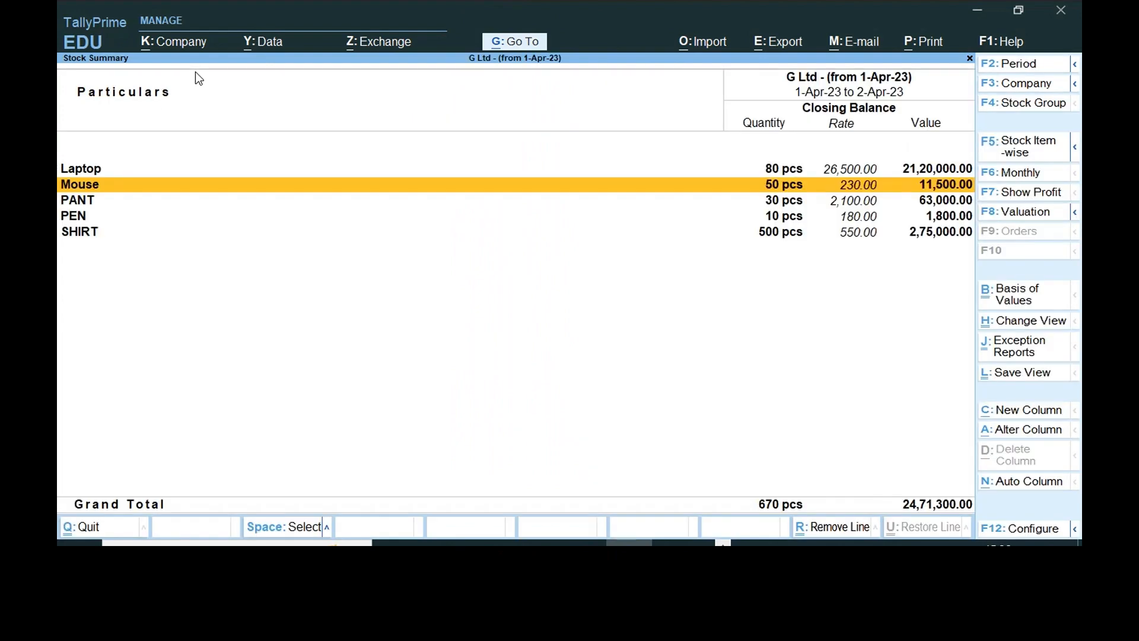